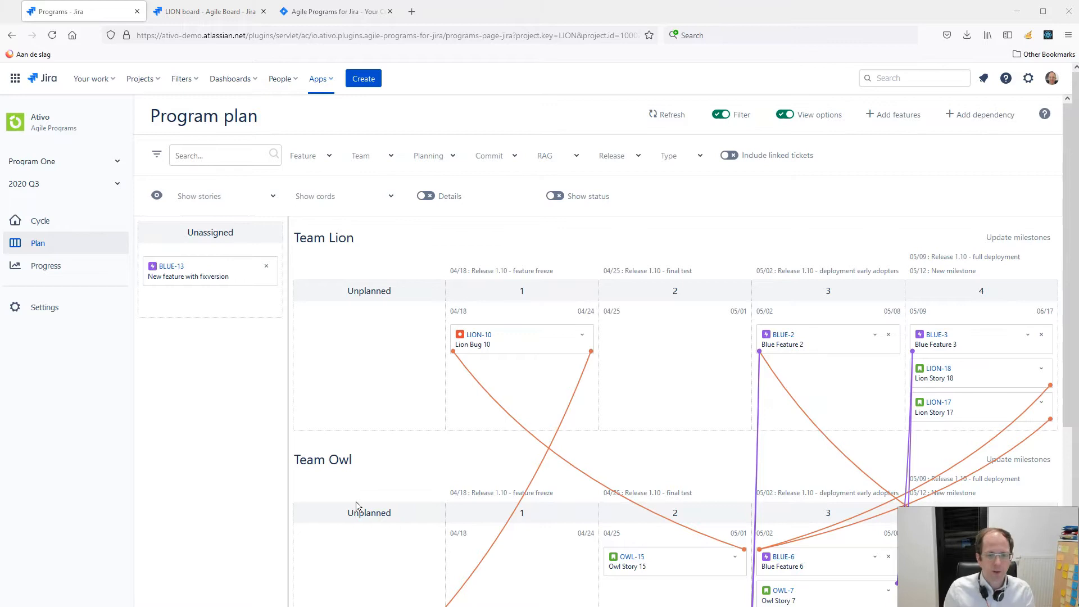
# - Open the Programs app in Jira to reach the program plan
pyautogui.click(49, 79)
pyautogui.click(323, 79)
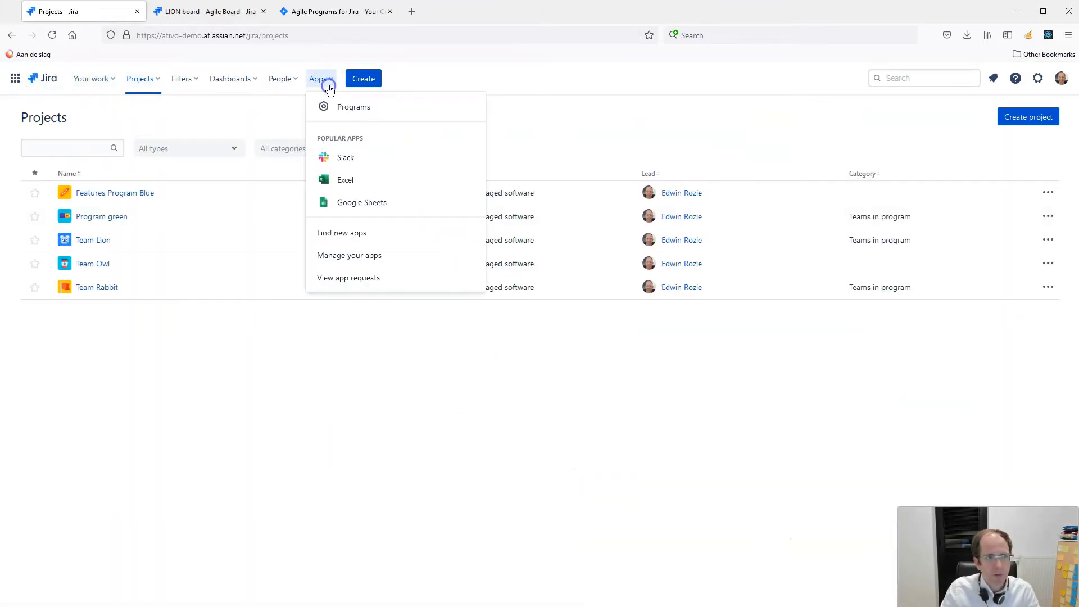
pyautogui.click(340, 104)
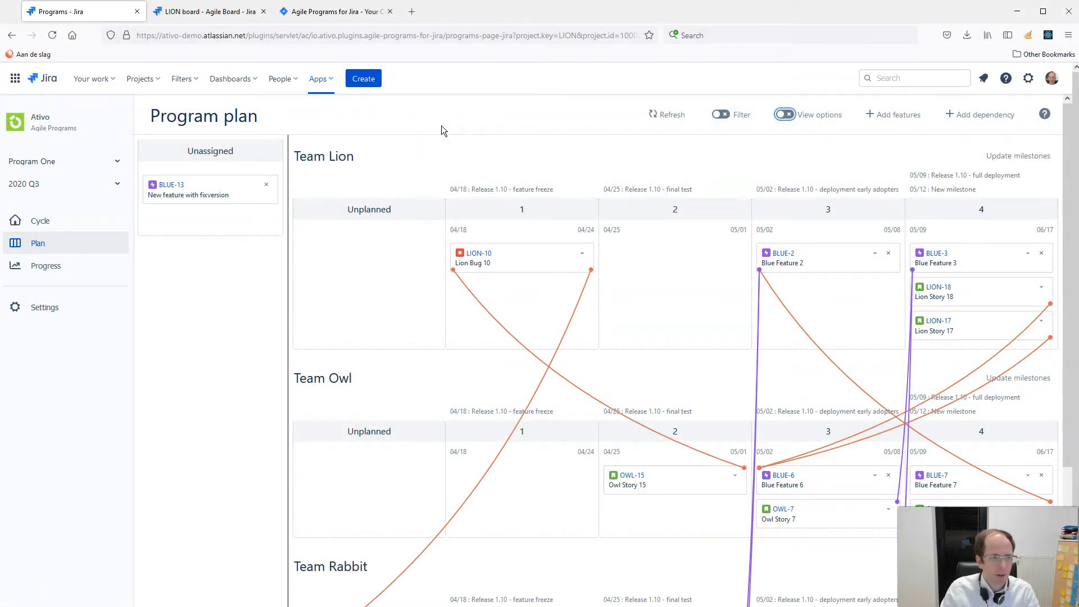
# - Examine the program plan's structure: the three teams, their sprint columns, and the Unplanned and Unassigned areas
pyautogui.moveTo(313, 159); pyautogui.dragTo(366, 159)
pyautogui.scroll(-2, 321, 292)
pyautogui.moveTo(296, 316); pyautogui.dragTo(371, 330)
pyautogui.scroll(-3, 349, 320)
pyautogui.moveTo(313, 386); pyautogui.dragTo(378, 386)
pyautogui.scroll(5, 380, 388)
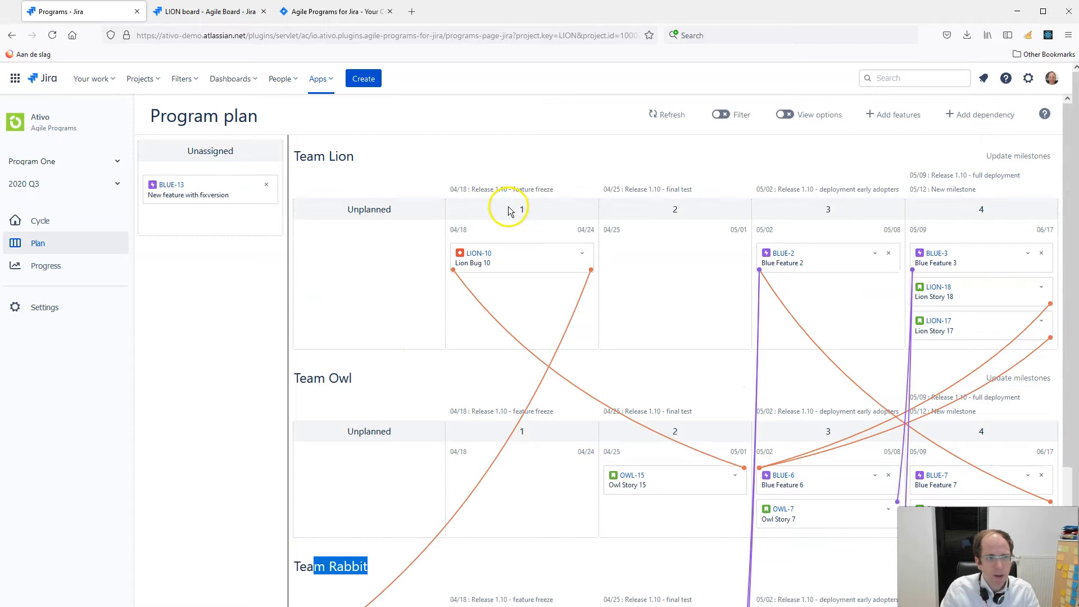
pyautogui.moveTo(513, 209); pyautogui.dragTo(549, 210)
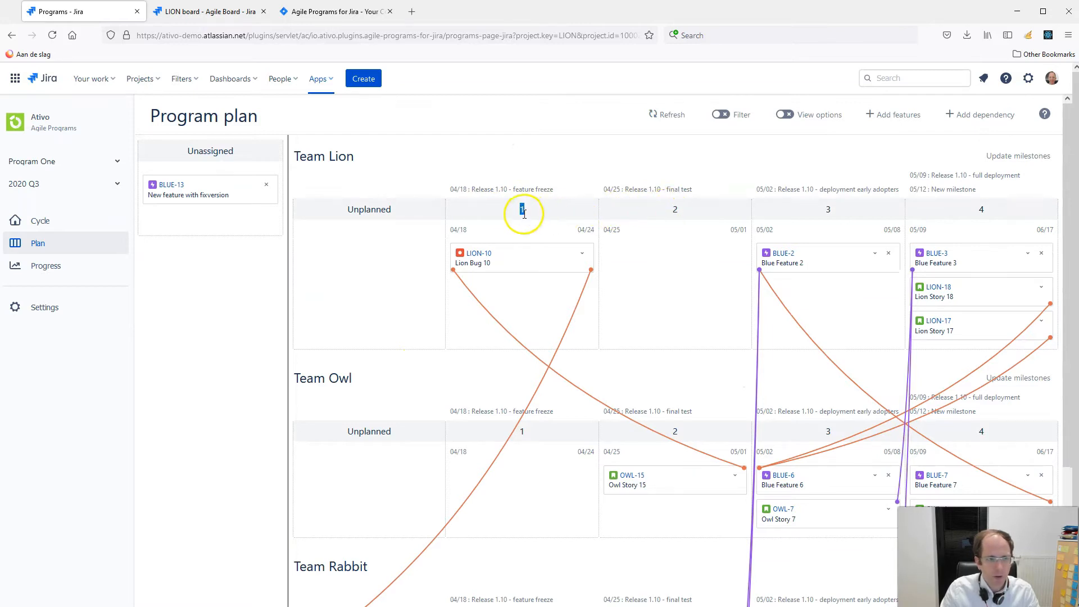
pyautogui.moveTo(398, 210); pyautogui.dragTo(327, 217)
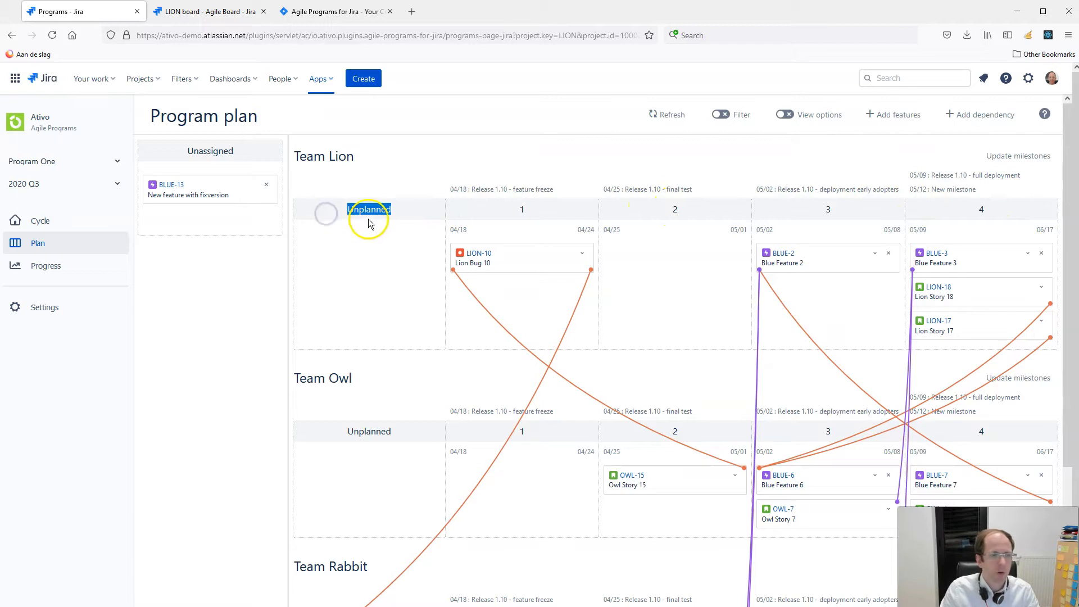
pyautogui.moveTo(179, 150); pyautogui.dragTo(251, 156)
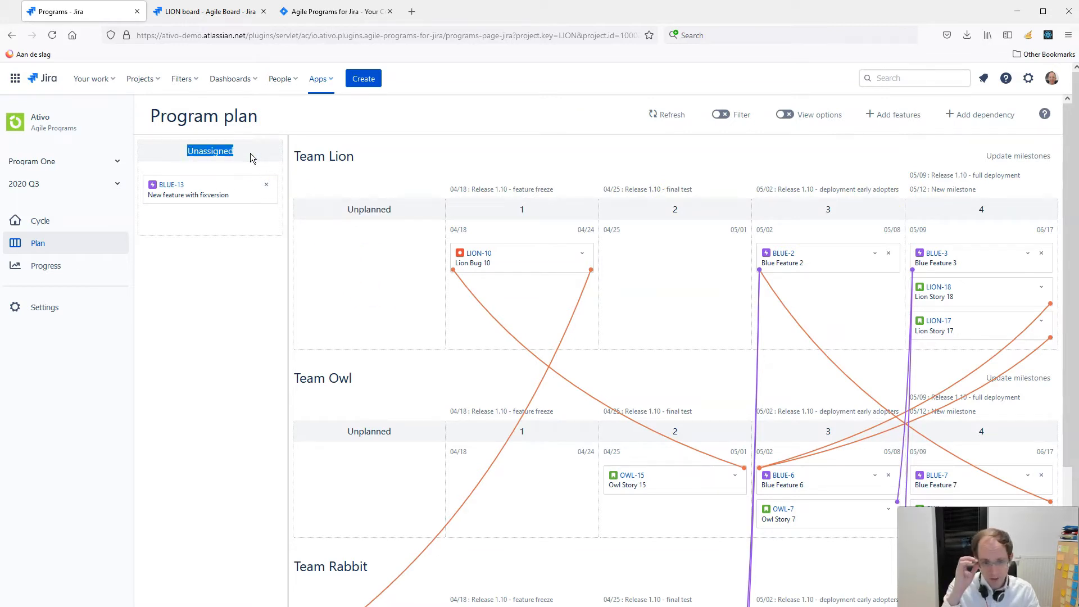
# - Turn on the view options, display all stories to review the teams' work, and clear that story selection again
pyautogui.click(784, 114)
pyautogui.click(235, 158)
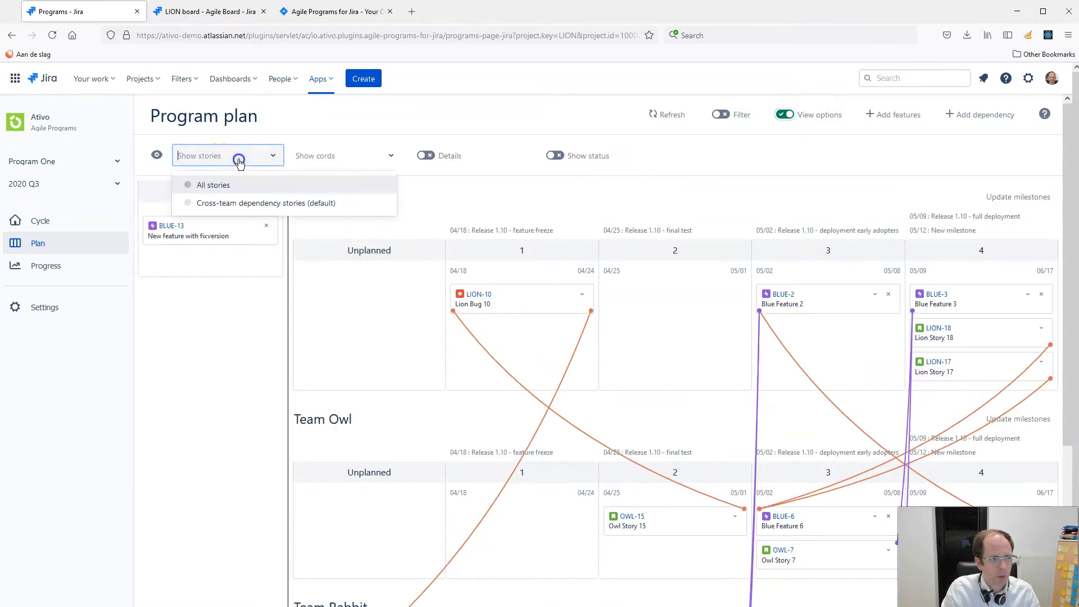
pyautogui.click(253, 191)
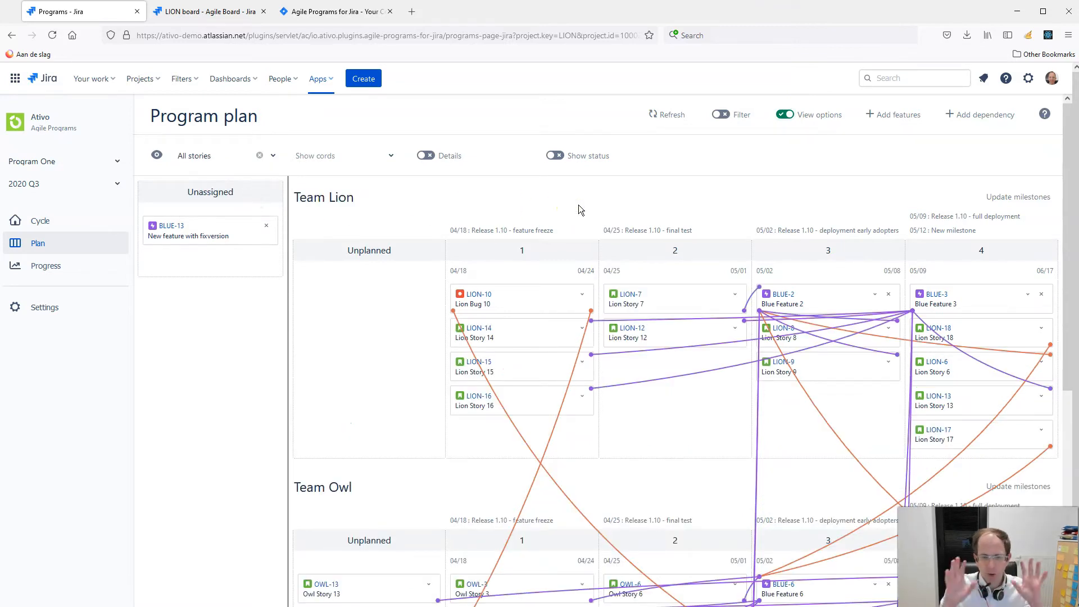
pyautogui.scroll(-5, 631, 247)
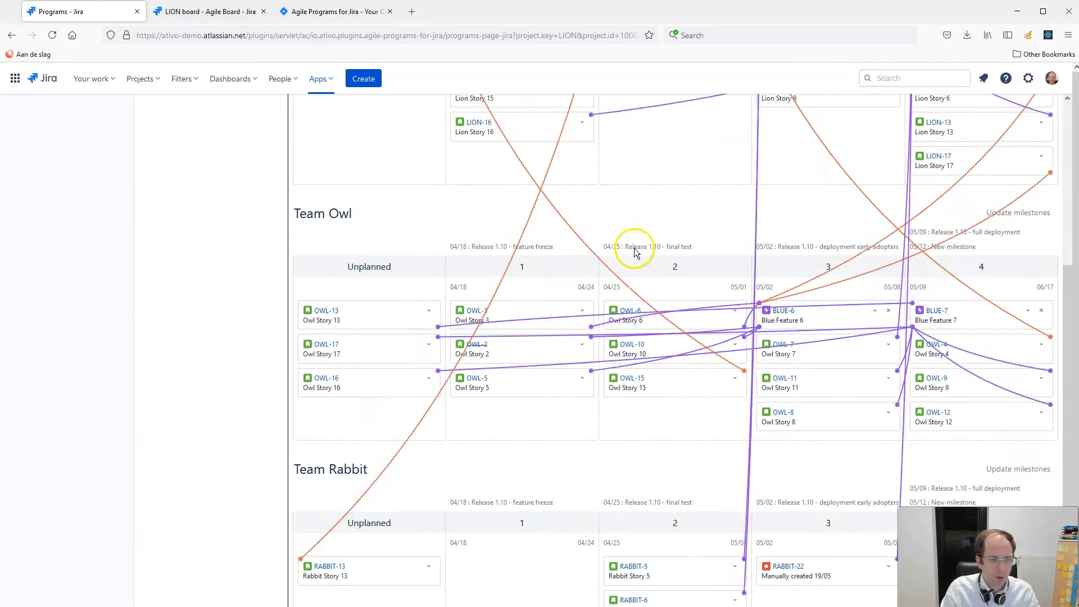
pyautogui.scroll(5, 638, 248)
pyautogui.click(259, 156)
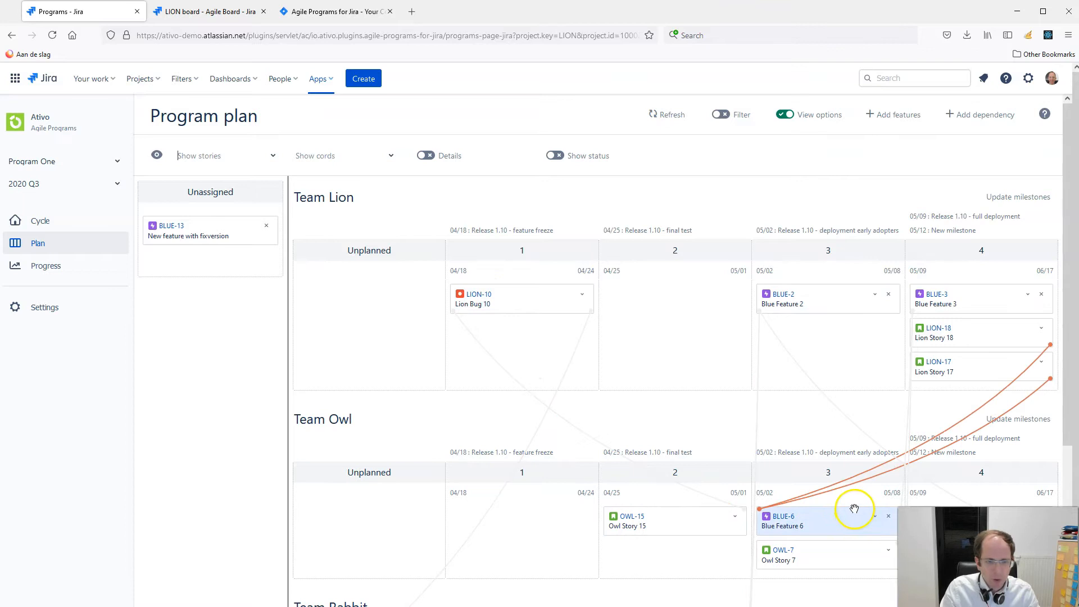
# - Reschedule OWL-15 to Team Owl's sprint 1, and LION-10, LION-18 and LION-17 to Team Lion's sprint 2
pyautogui.scroll(-2, 855, 508)
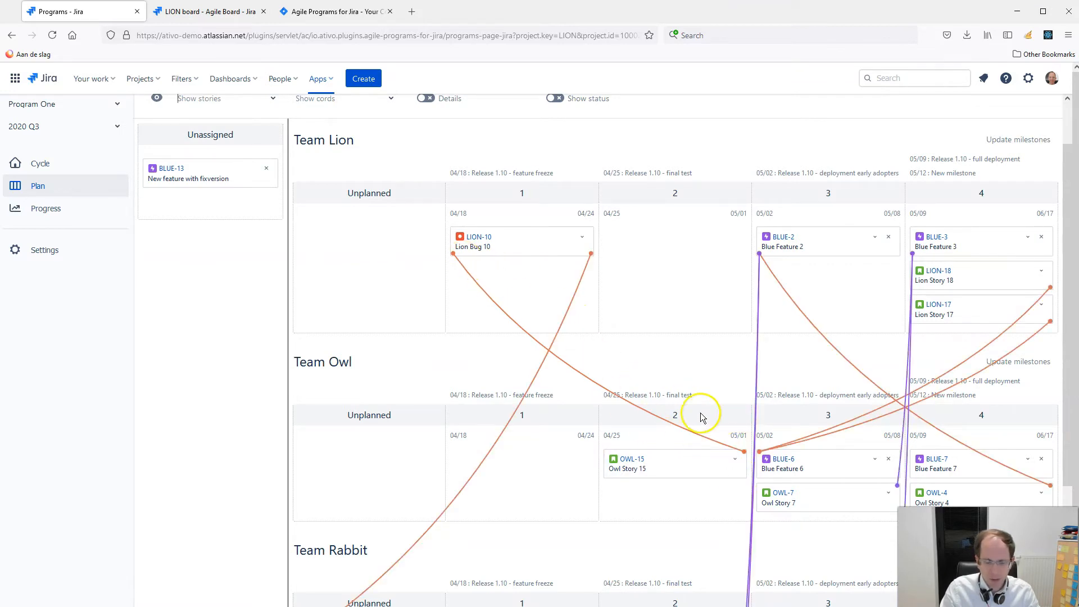
pyautogui.moveTo(710, 469); pyautogui.dragTo(538, 465)
pyautogui.moveTo(537, 238); pyautogui.dragTo(702, 242)
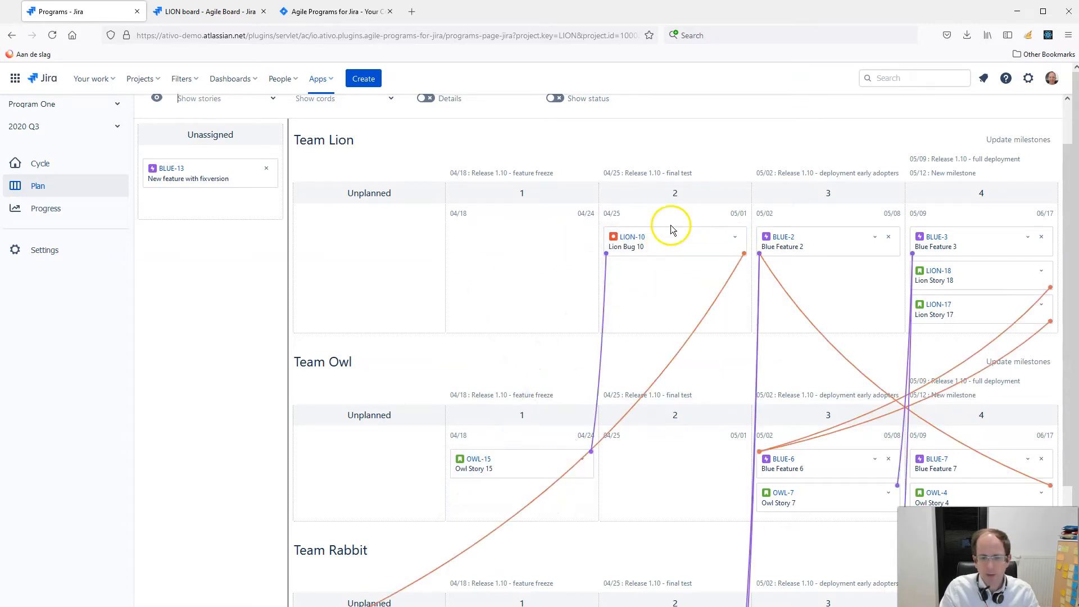
pyautogui.moveTo(986, 279); pyautogui.dragTo(700, 281)
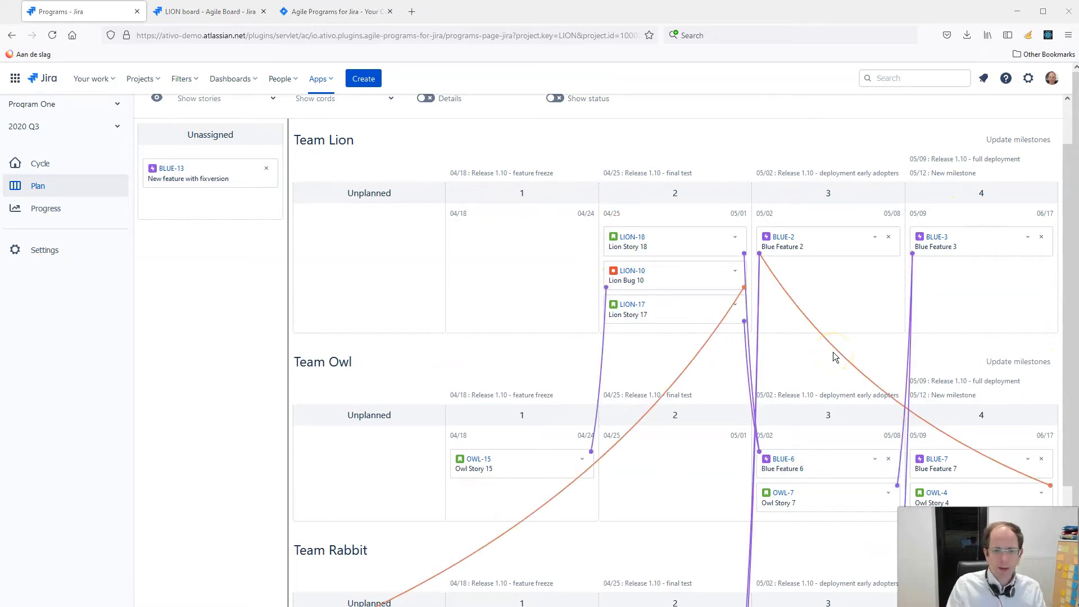
pyautogui.click(740, 334)
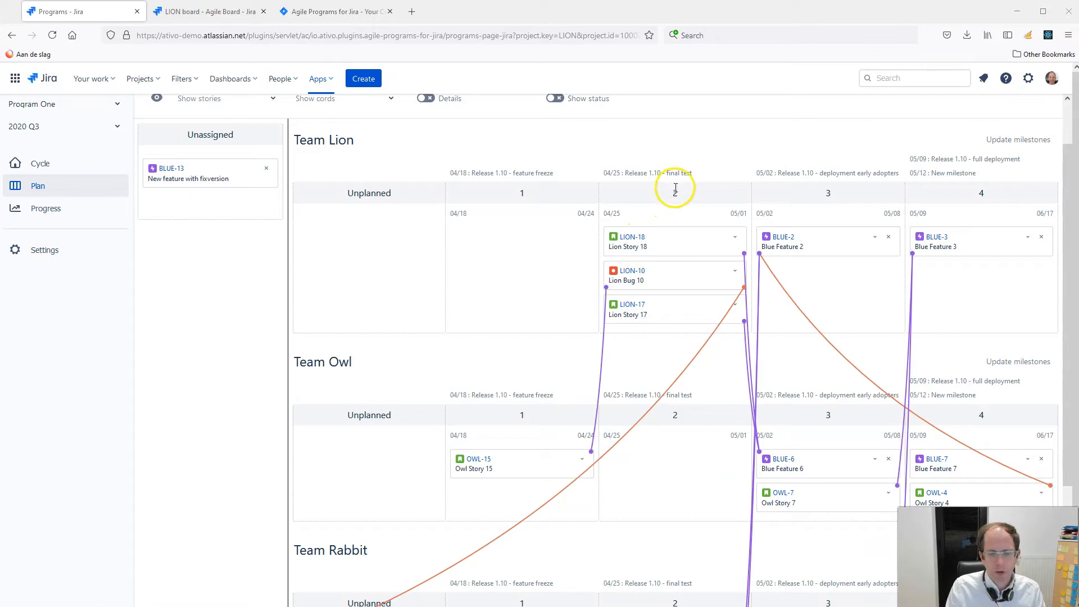
# - Switch to the LION board backlog and move Lion Story 18 into LION Sprint 2020Q3.4
pyautogui.click(194, 13)
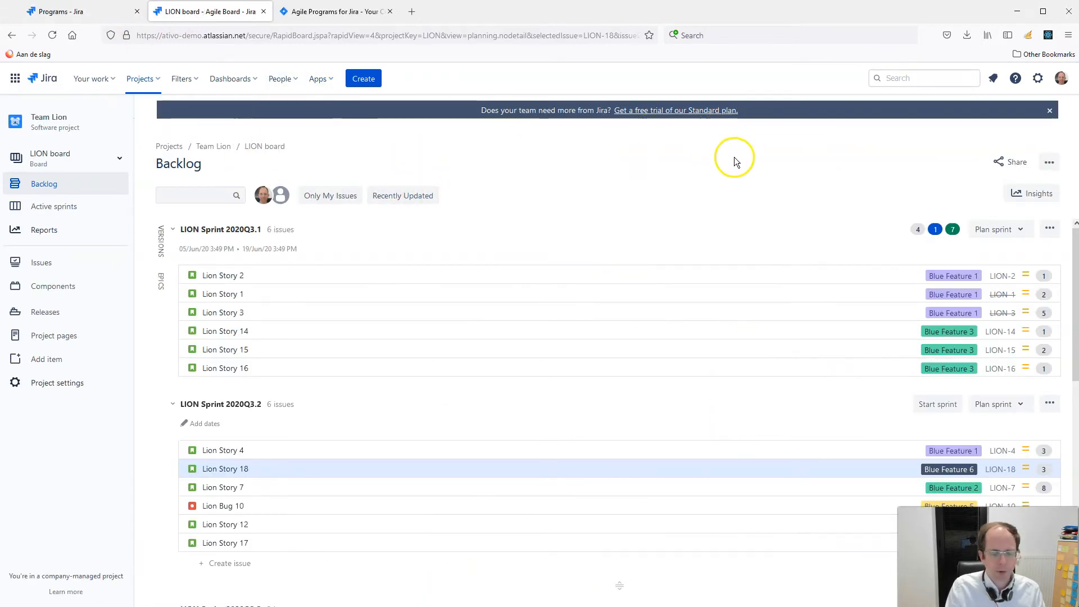
pyautogui.scroll(-2, 393, 405)
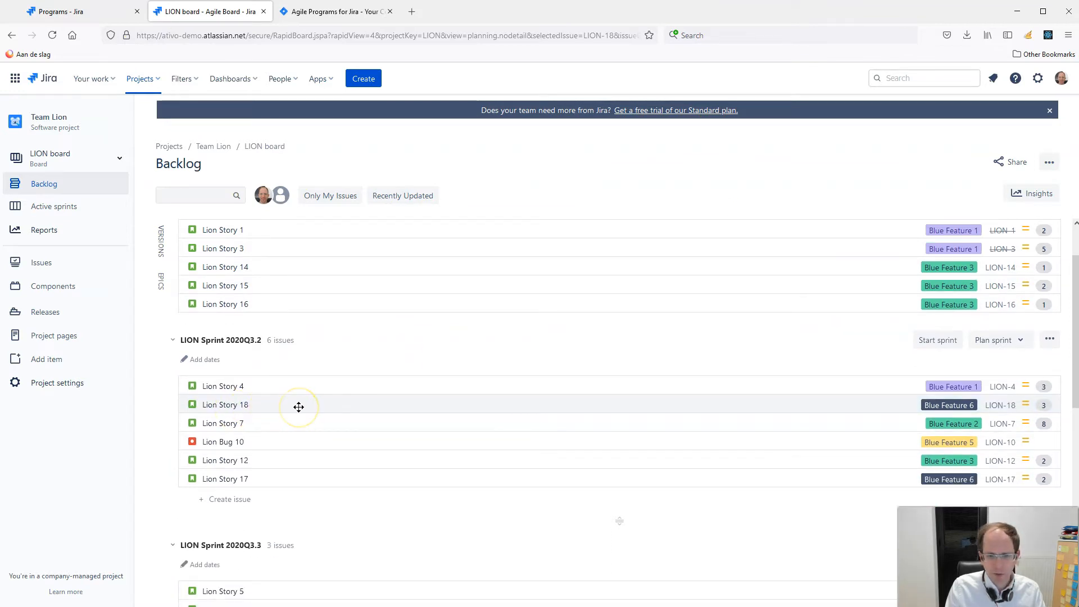
pyautogui.click(316, 401)
pyautogui.scroll(-4, 314, 400)
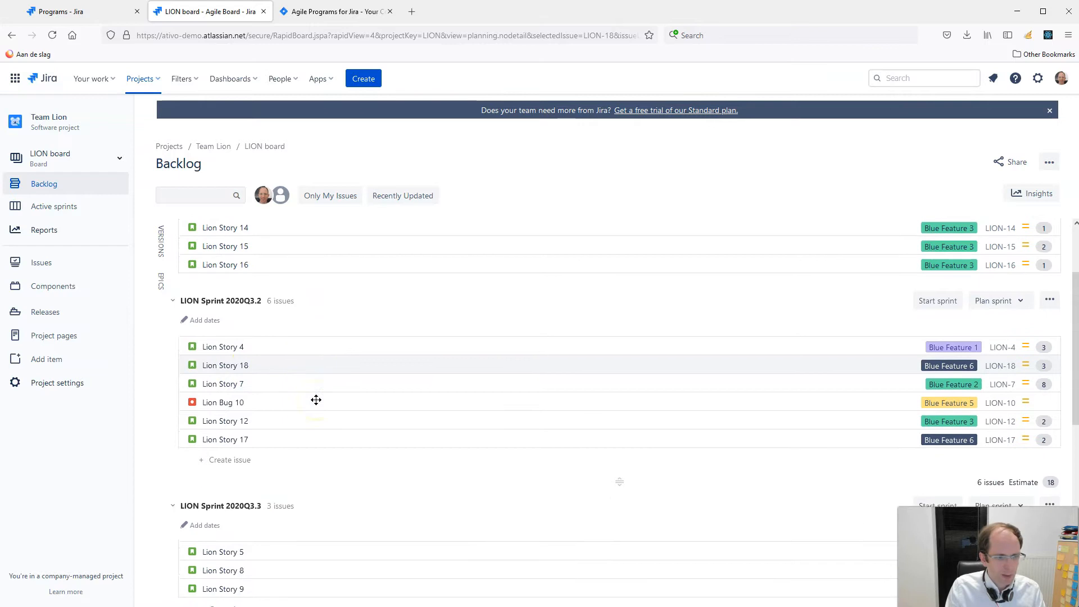
pyautogui.moveTo(281, 276); pyautogui.dragTo(285, 361)
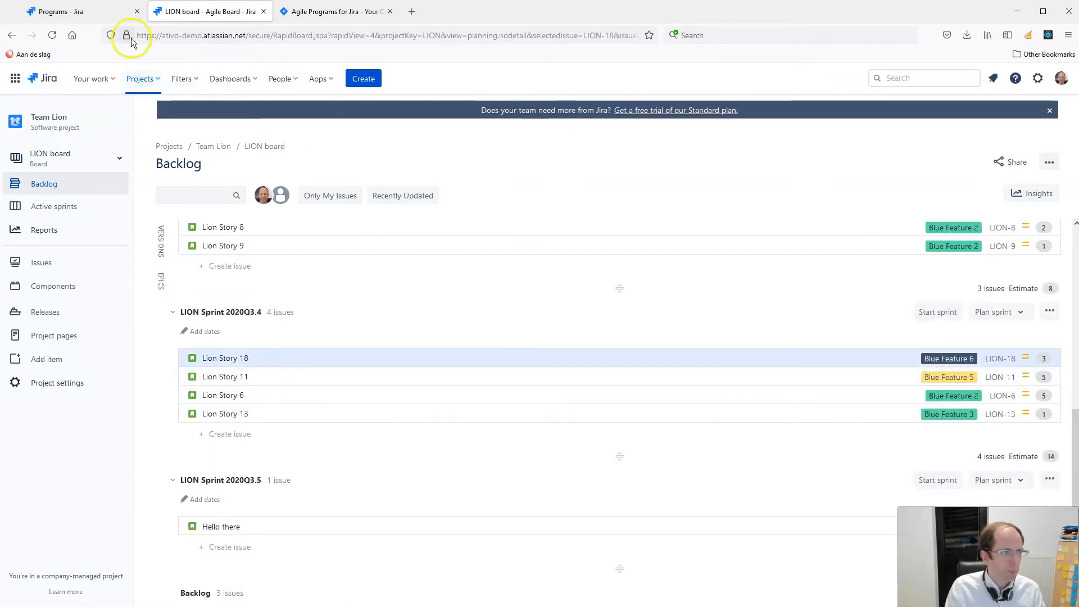
# - Return to the program plan and update it so LION-18 sits in Team Lion's sprint 4
pyautogui.click(78, 13)
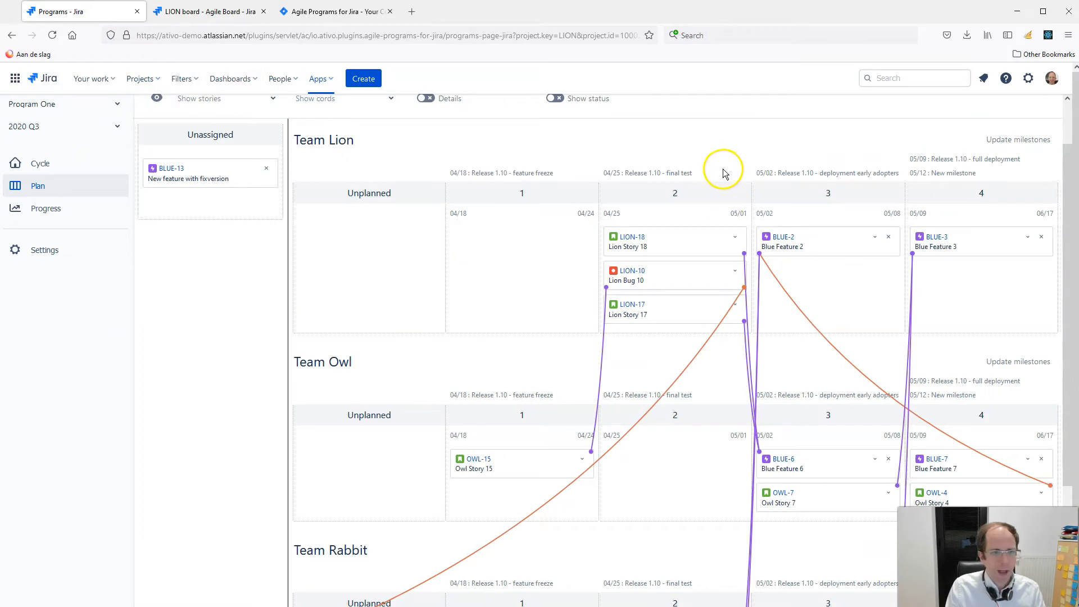
pyautogui.scroll(2, 722, 168)
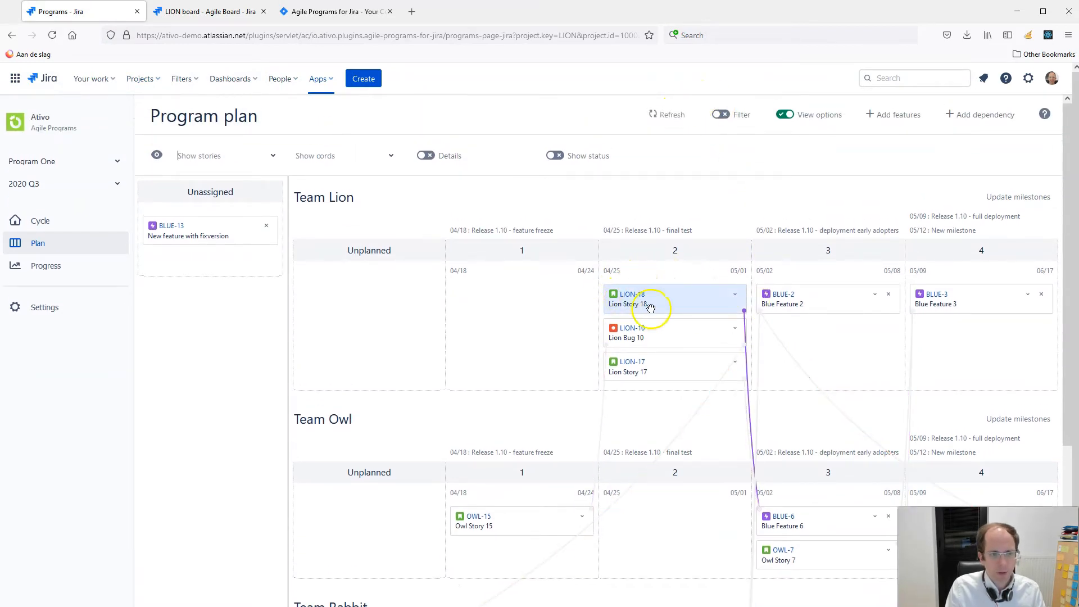
pyautogui.moveTo(669, 290); pyautogui.dragTo(1005, 357)
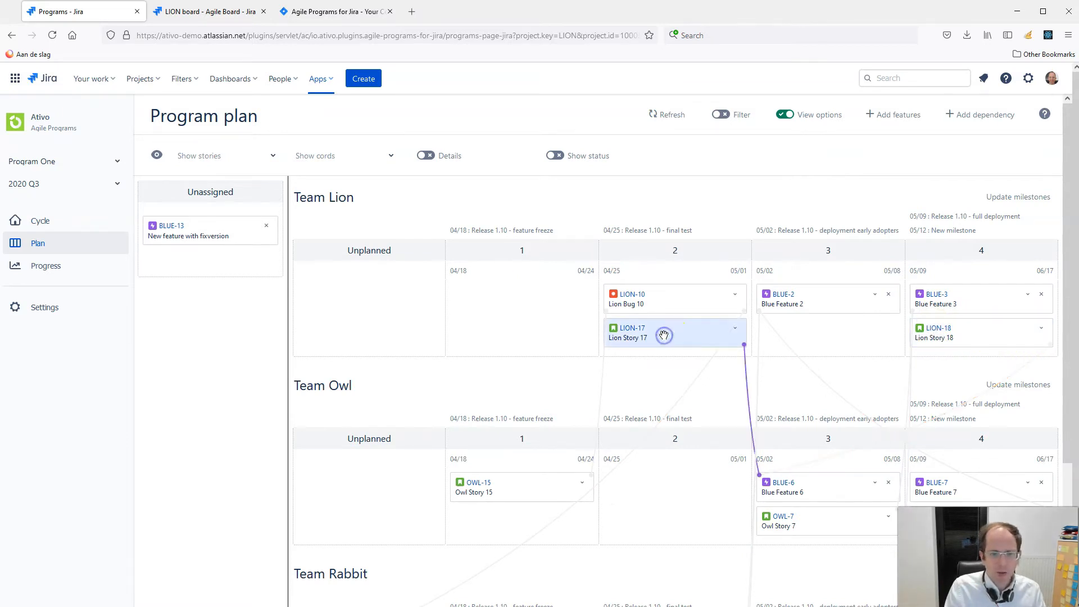
# - Move LION-17 to Team Lion's sprint 1 on the plan and reload the LION board backlog to check its sprint
pyautogui.moveTo(652, 334); pyautogui.dragTo(548, 317)
pyautogui.click(236, 12)
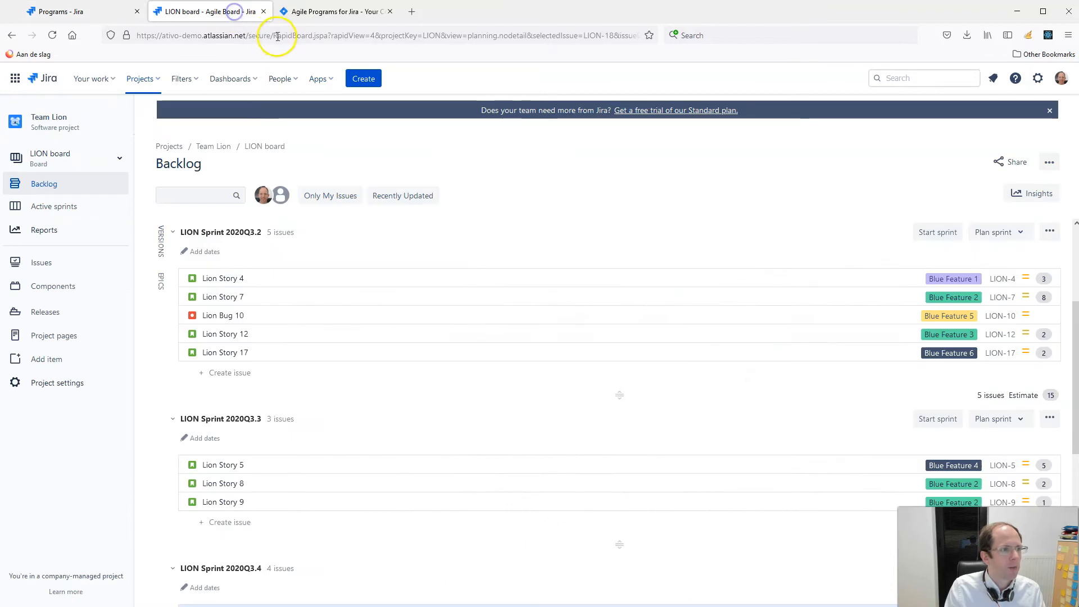
pyautogui.click(283, 36)
pyautogui.press('Return')
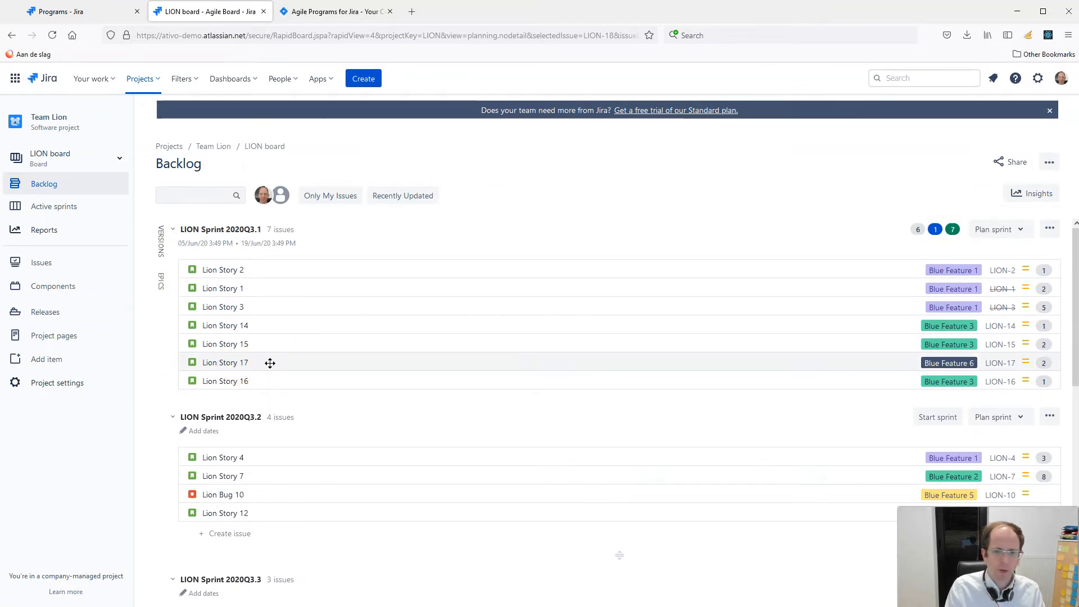
# - Return to the program plan and expand the details of the LION-17, LION-10 and BLUE-2 cards
pyautogui.click(95, 12)
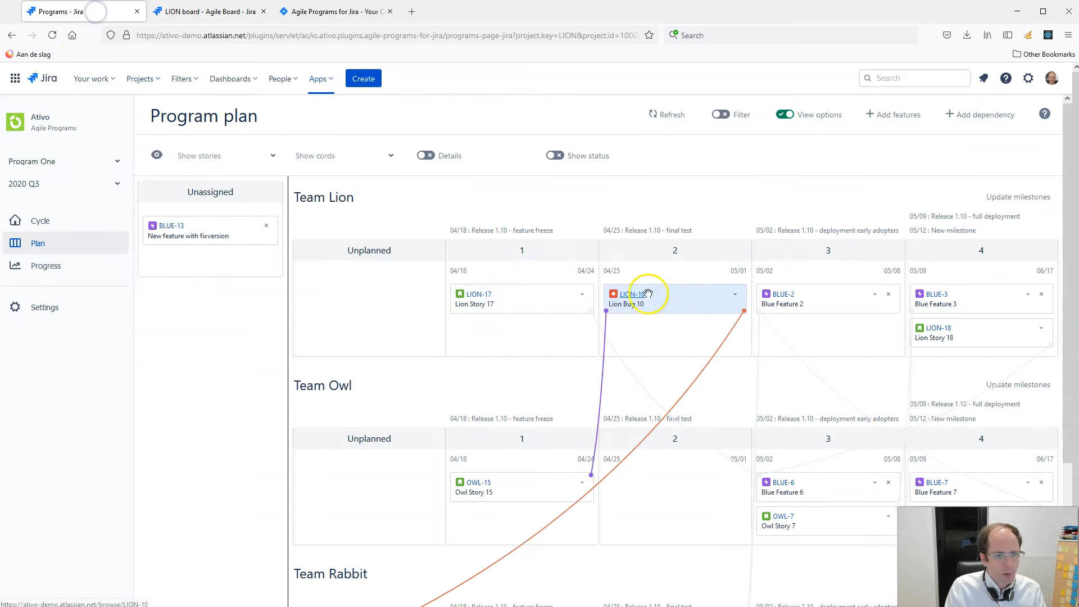
pyautogui.click(582, 295)
pyautogui.click(735, 295)
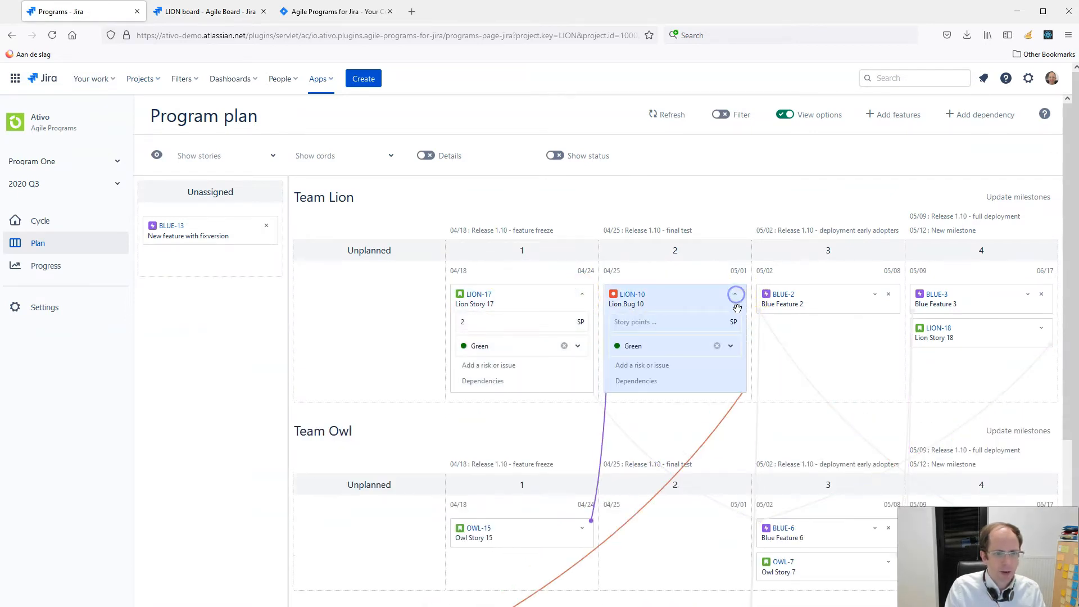
pyautogui.click(873, 295)
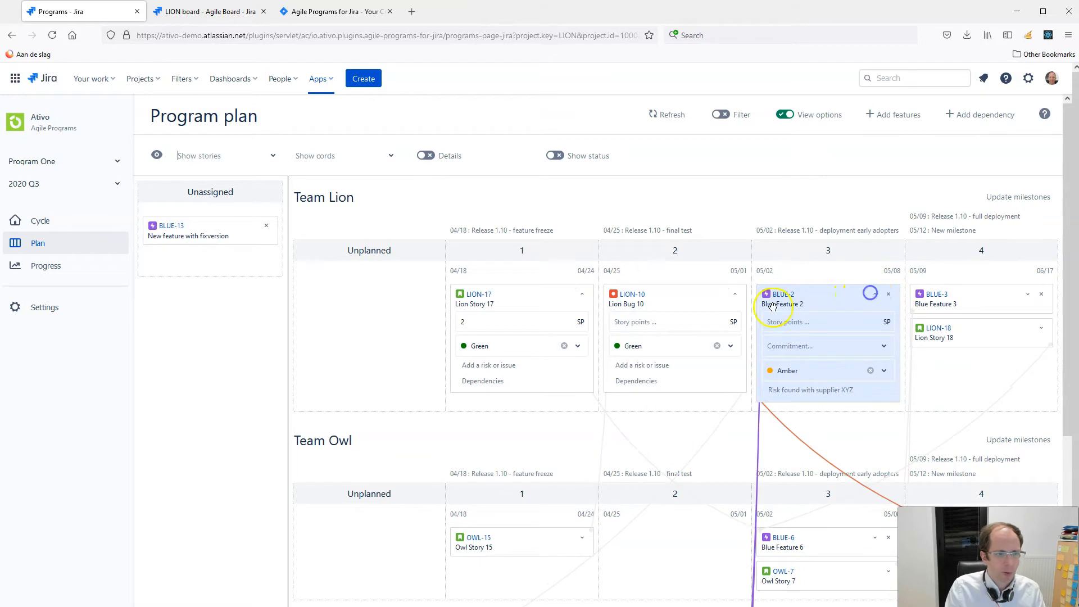
# - Set the RAG status of LION-17 to Amber
pyautogui.click(520, 321)
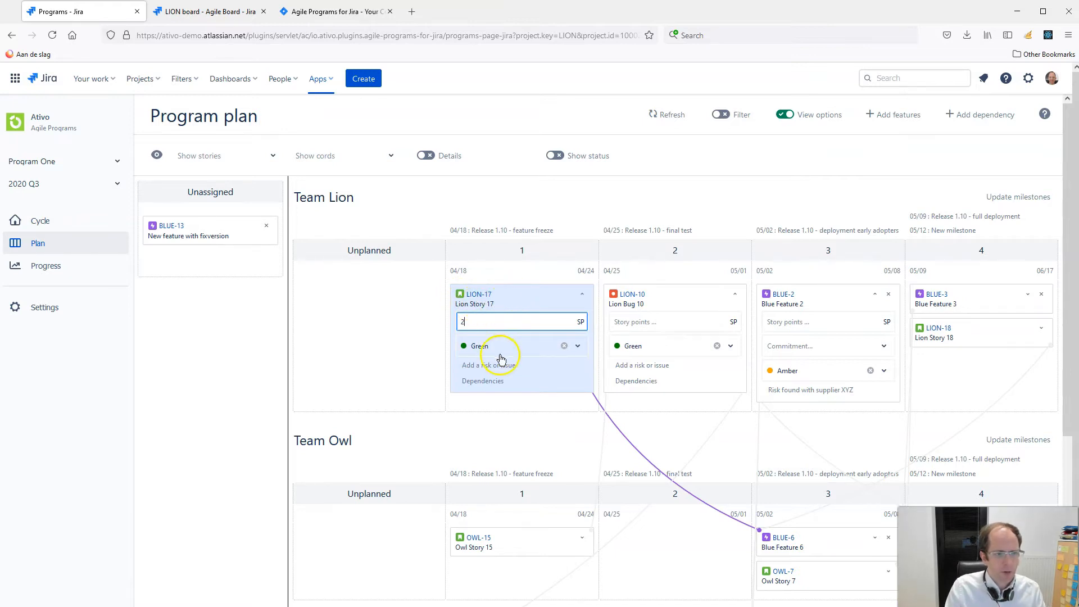
pyautogui.click(513, 351)
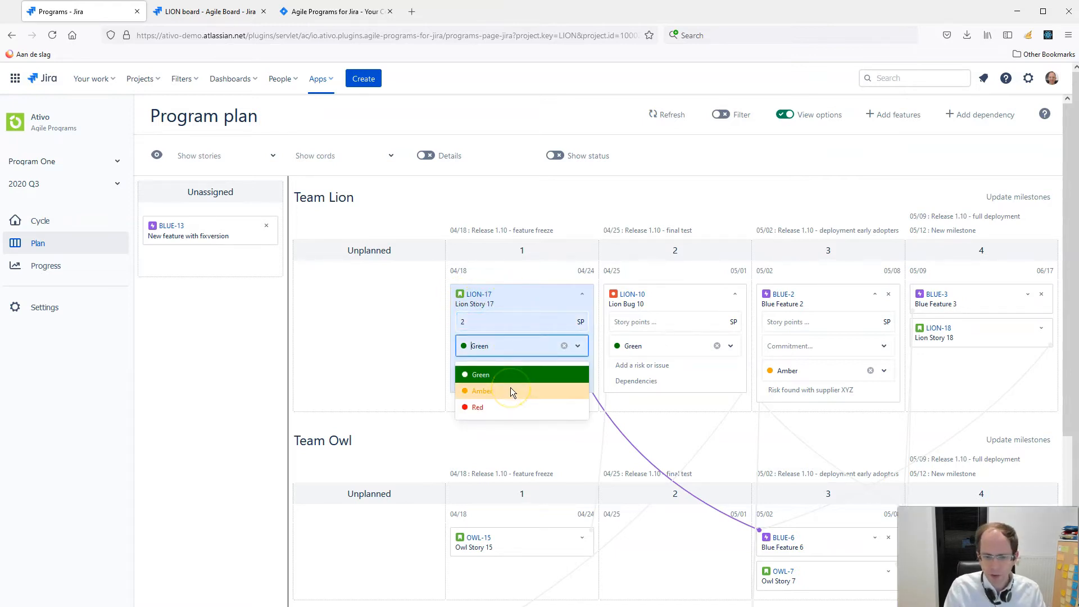
pyautogui.click(511, 389)
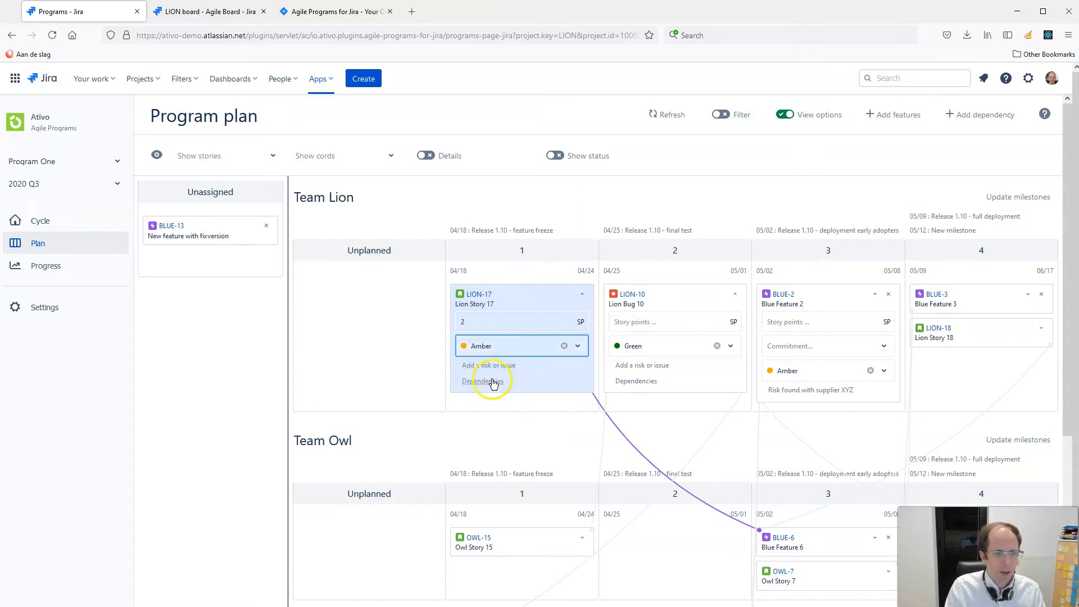
# - Add the risk description "Risk with new technology 123456ABC" to LION-17 and submit it
pyautogui.click(494, 368)
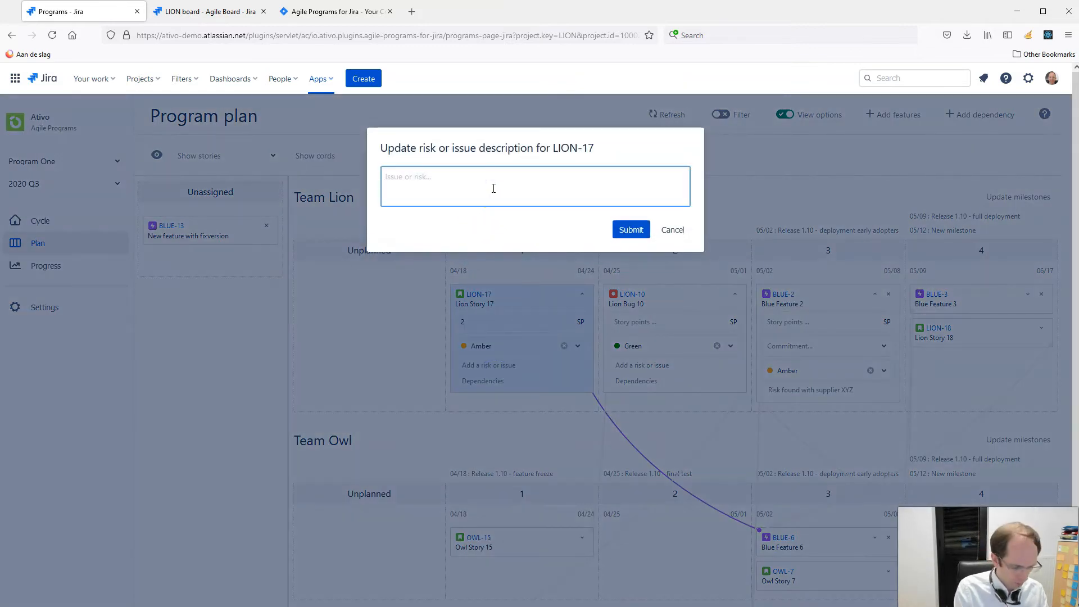
pyautogui.write('Li')
pyautogui.press('BackSpace')
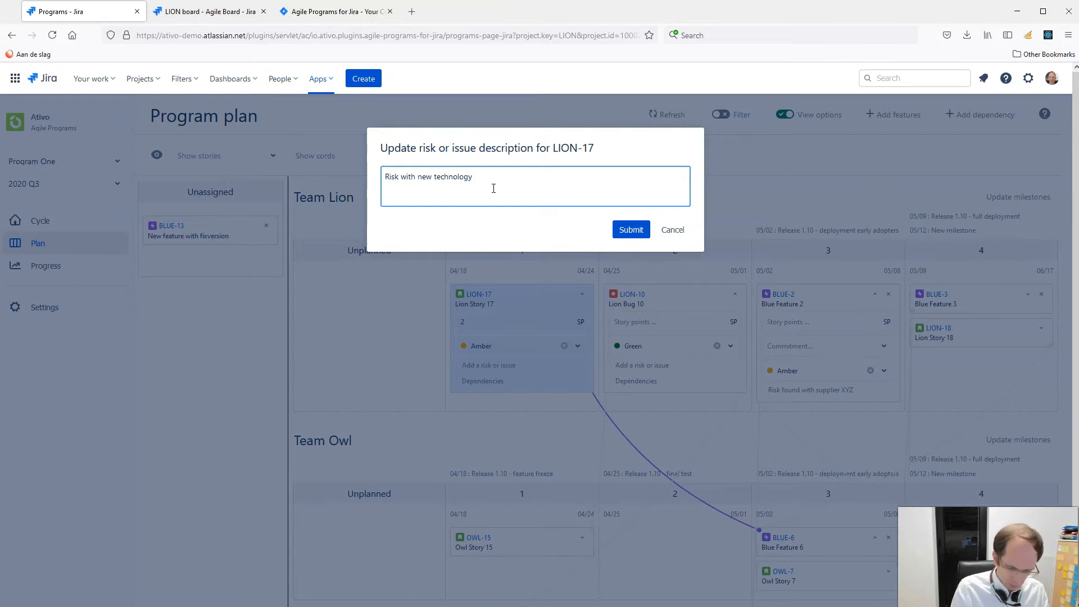
pyautogui.write('ABC')
pyautogui.tripleClick(500, 188)
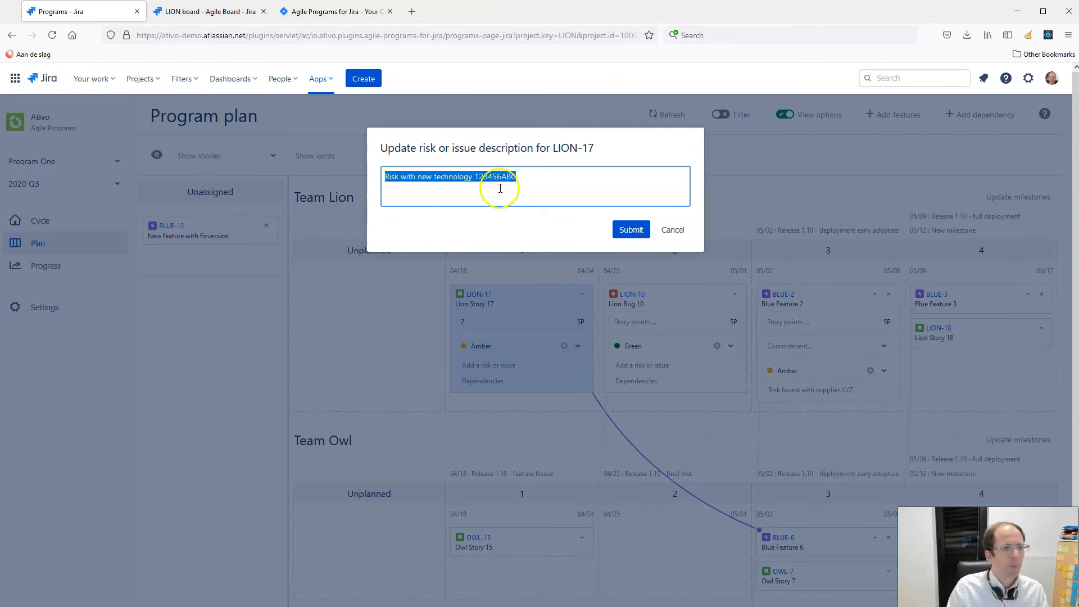
pyautogui.click(646, 240)
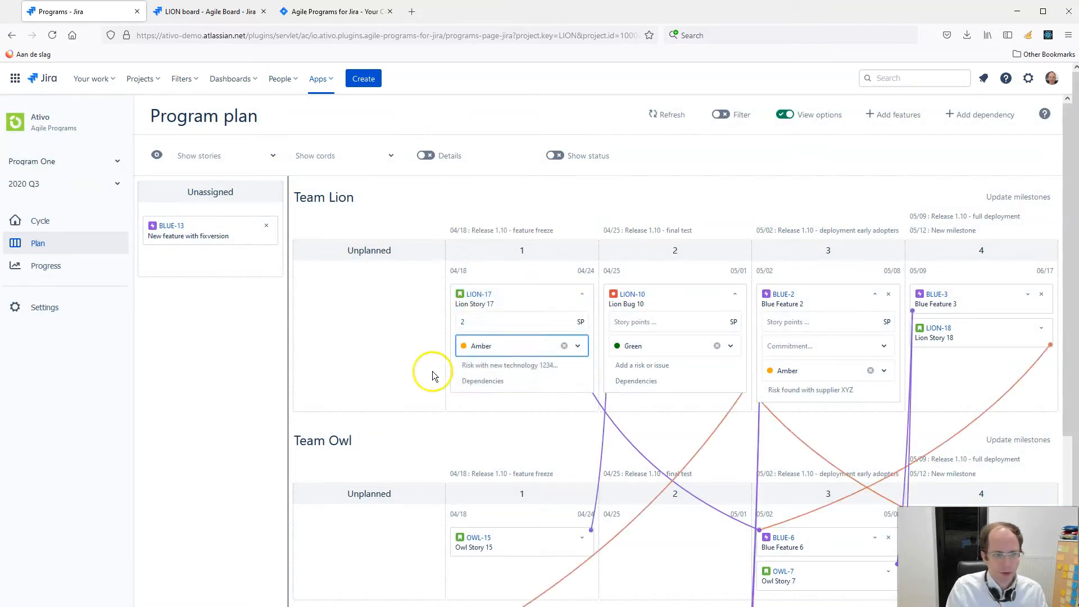
# - Open the LION-17 issue in a new browser tab and check its Program RAG status and comments
pyautogui.rightClick(479, 294)
pyautogui.click(521, 297)
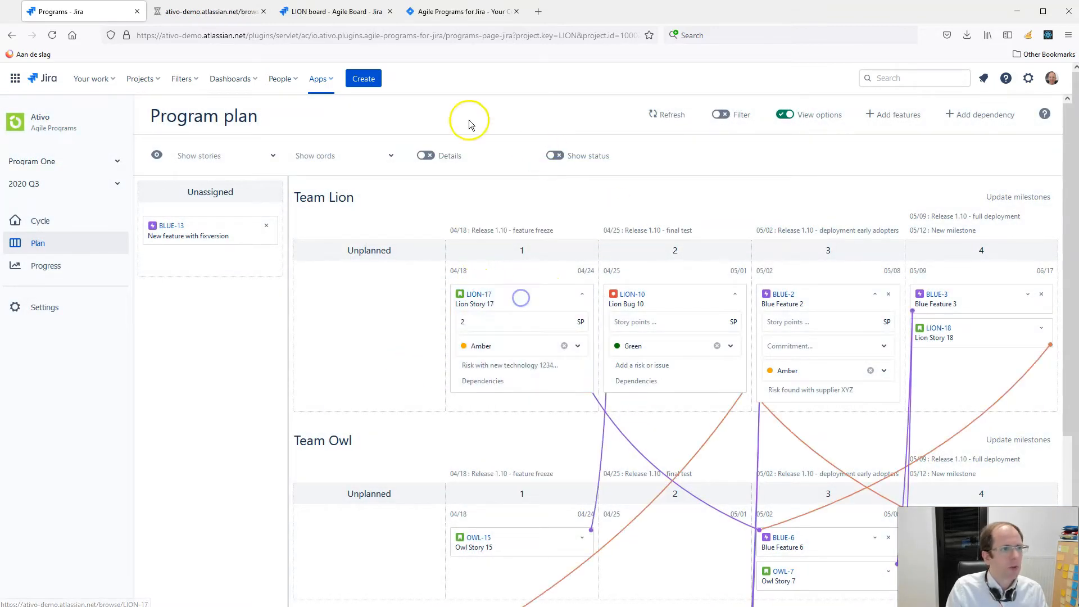
pyautogui.click(213, 11)
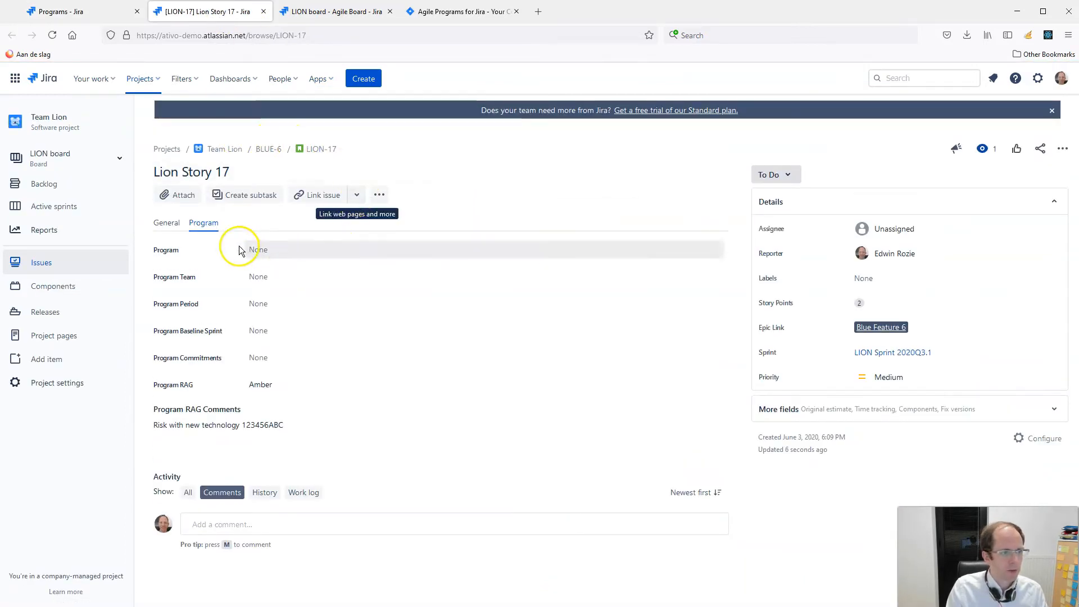
# - Review the General and Program details of LION-17 and return to the program plan
pyautogui.click(168, 223)
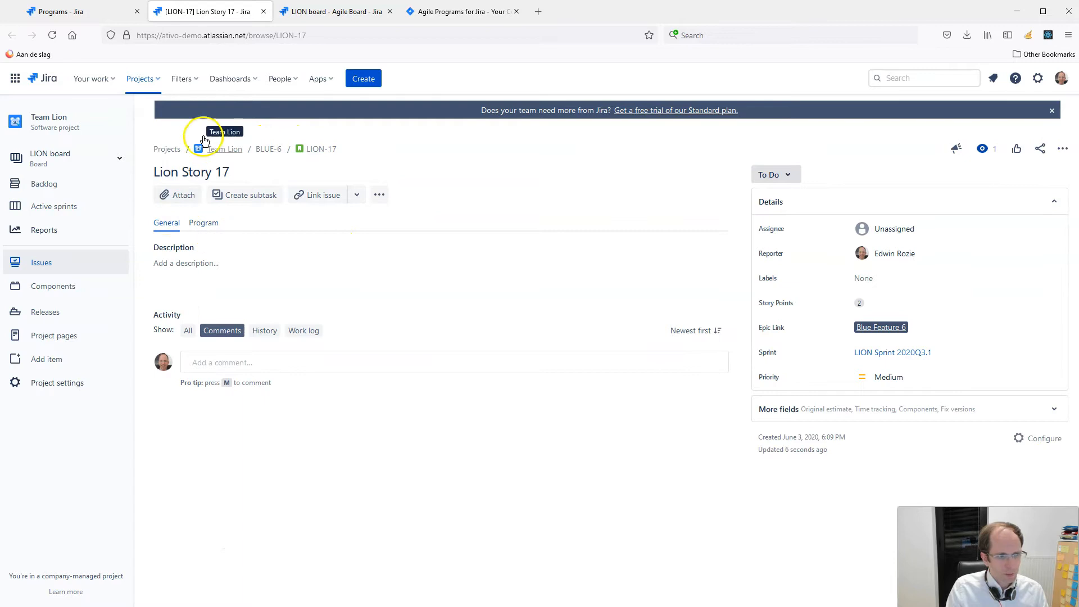
pyautogui.click(204, 226)
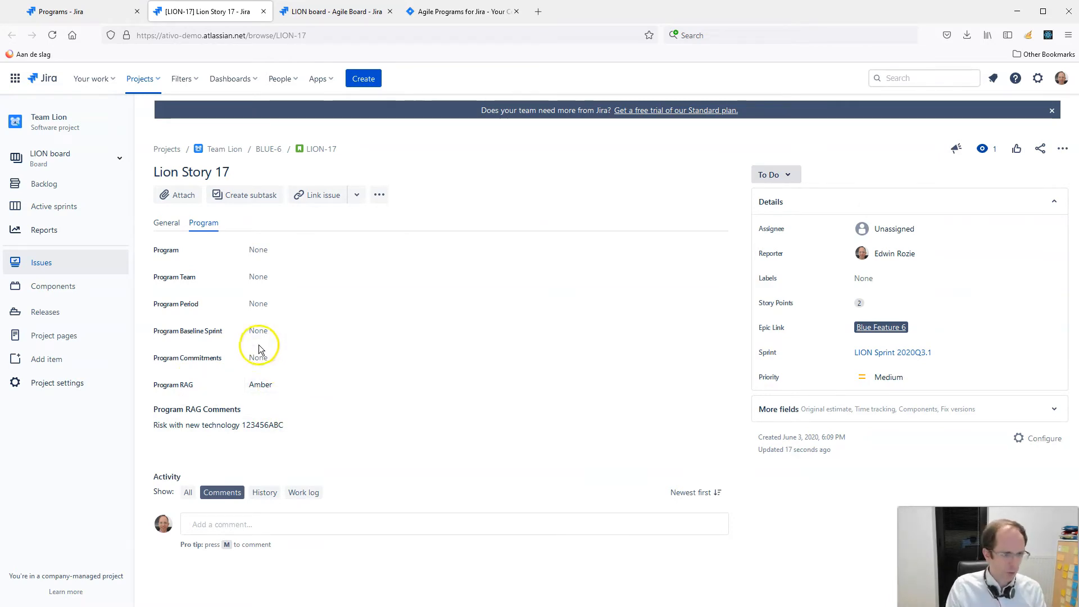
pyautogui.click(93, 25)
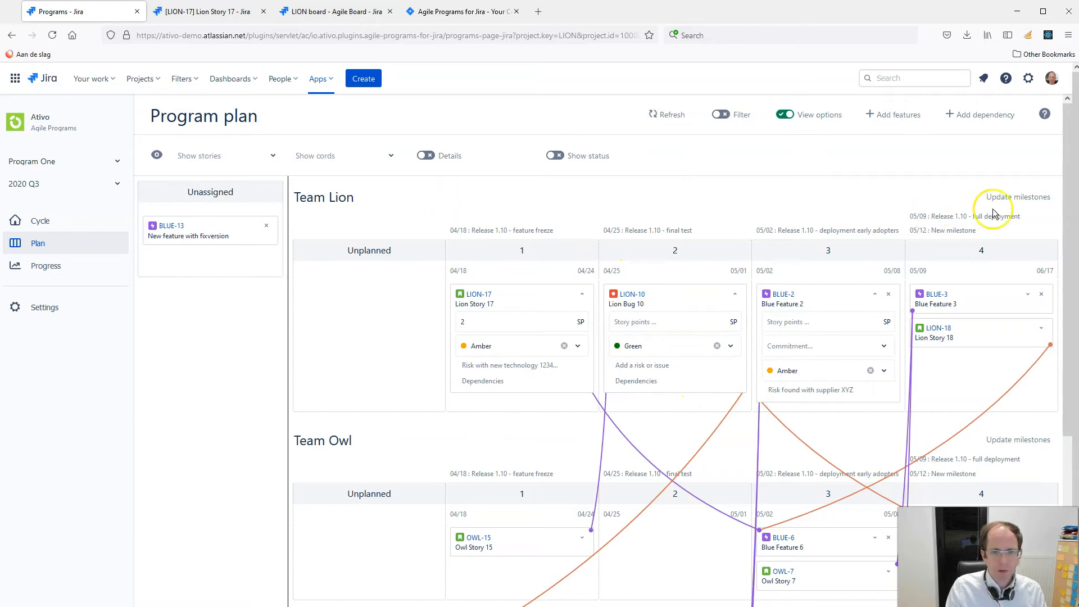
# - Rename the 5/12/2021 milestone as "Milestone release 2", submit it and check it in the teams' plans
pyautogui.click(1020, 201)
pyautogui.moveTo(566, 337); pyautogui.dragTo(308, 329)
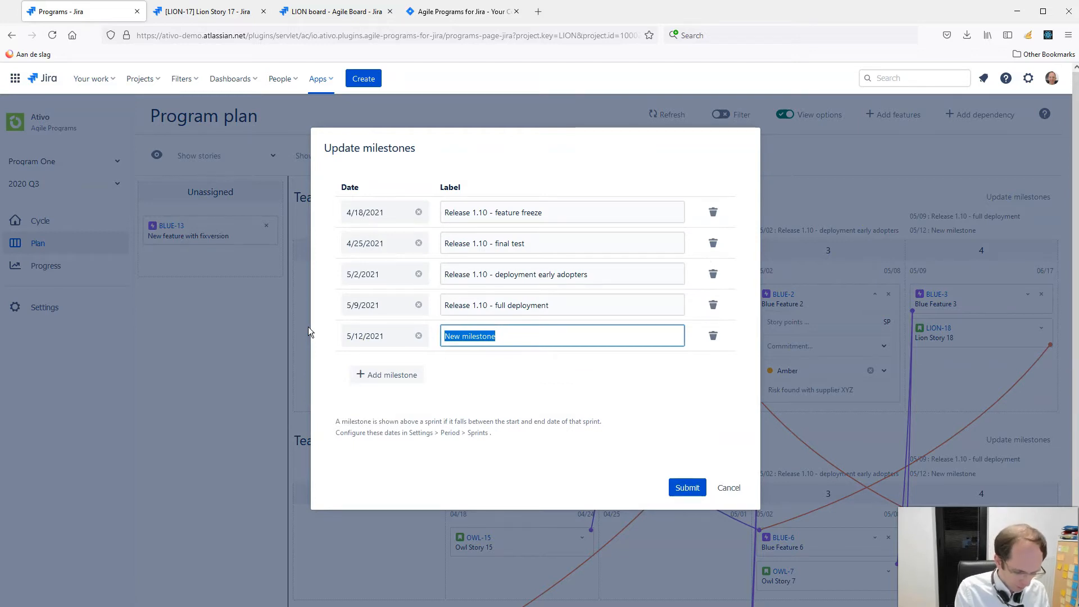
pyautogui.write('Milestone release 2')
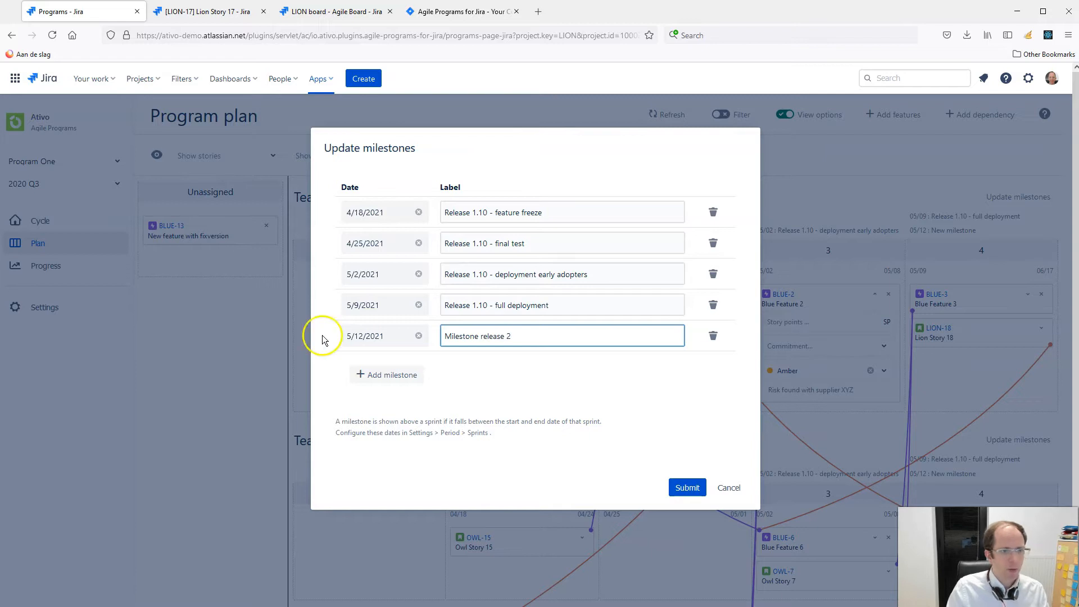
pyautogui.click(688, 488)
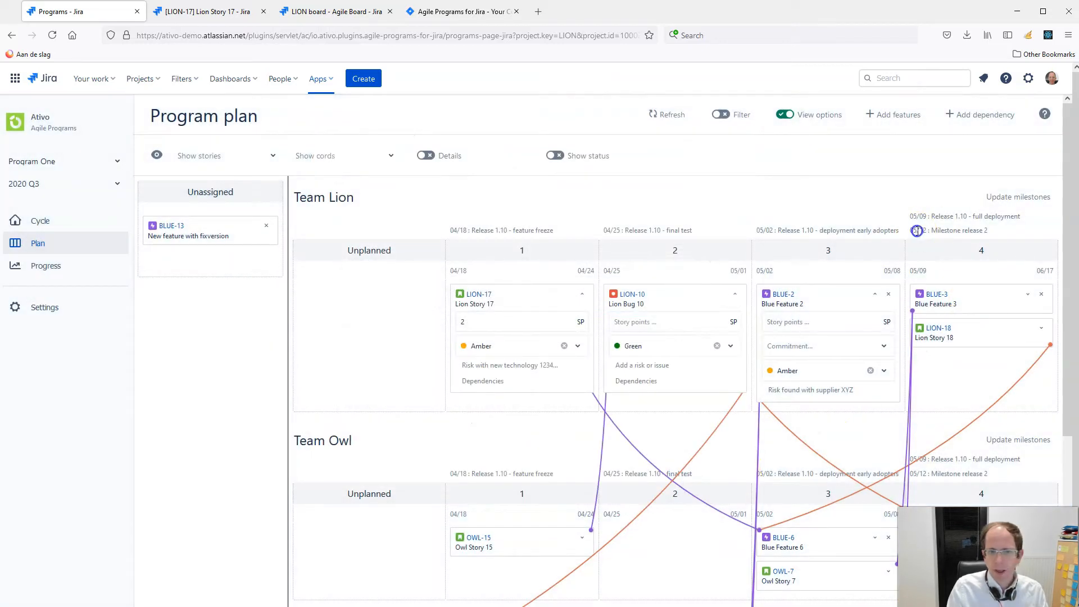
pyautogui.moveTo(918, 231); pyautogui.dragTo(981, 229)
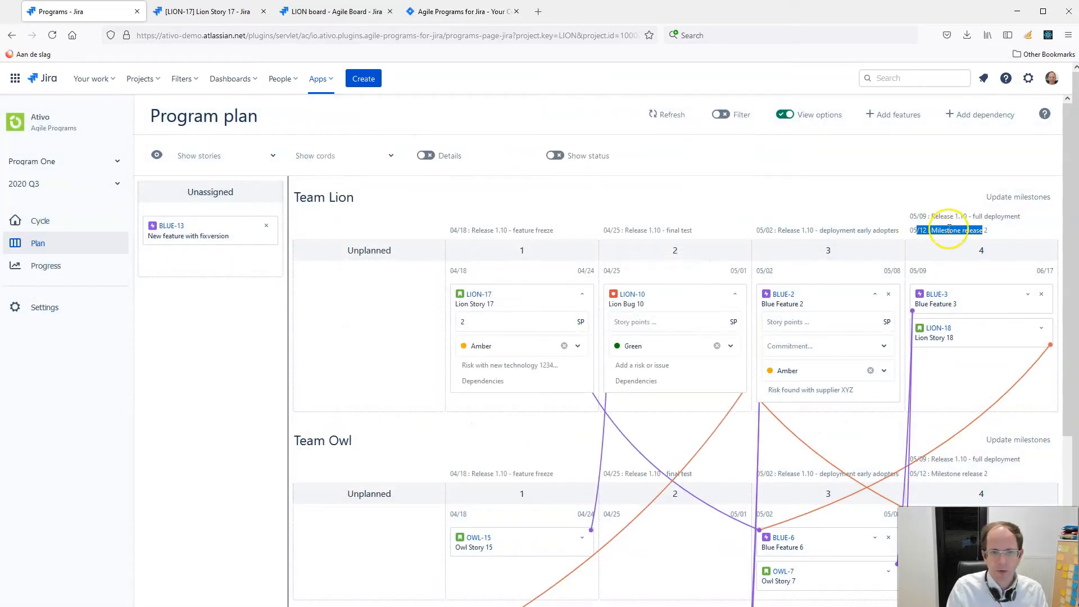
pyautogui.scroll(-3, 973, 290)
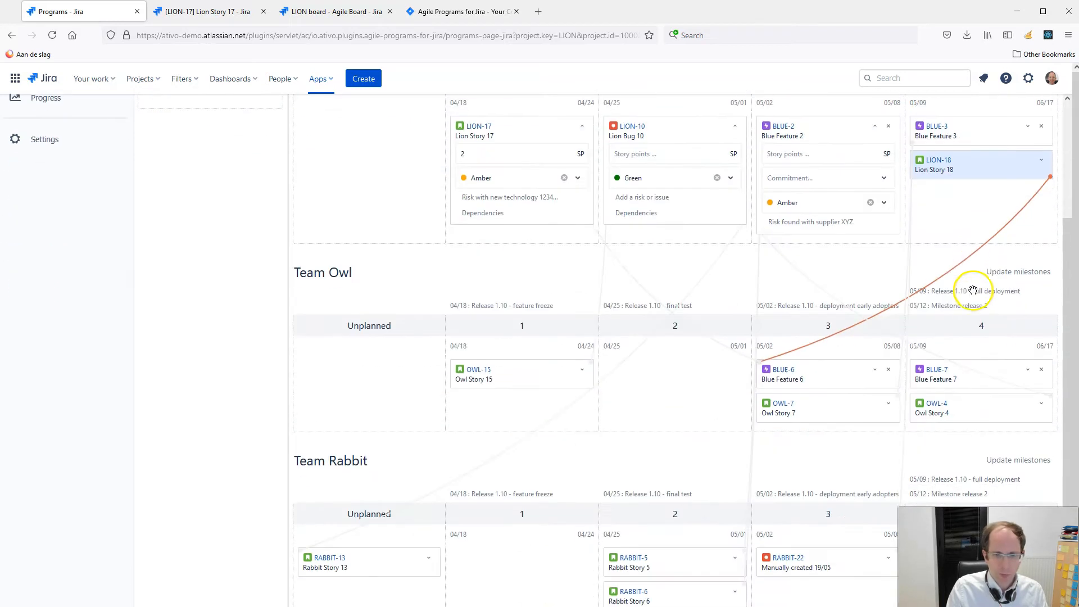
pyautogui.scroll(-2, 972, 290)
pyautogui.scroll(5, 983, 470)
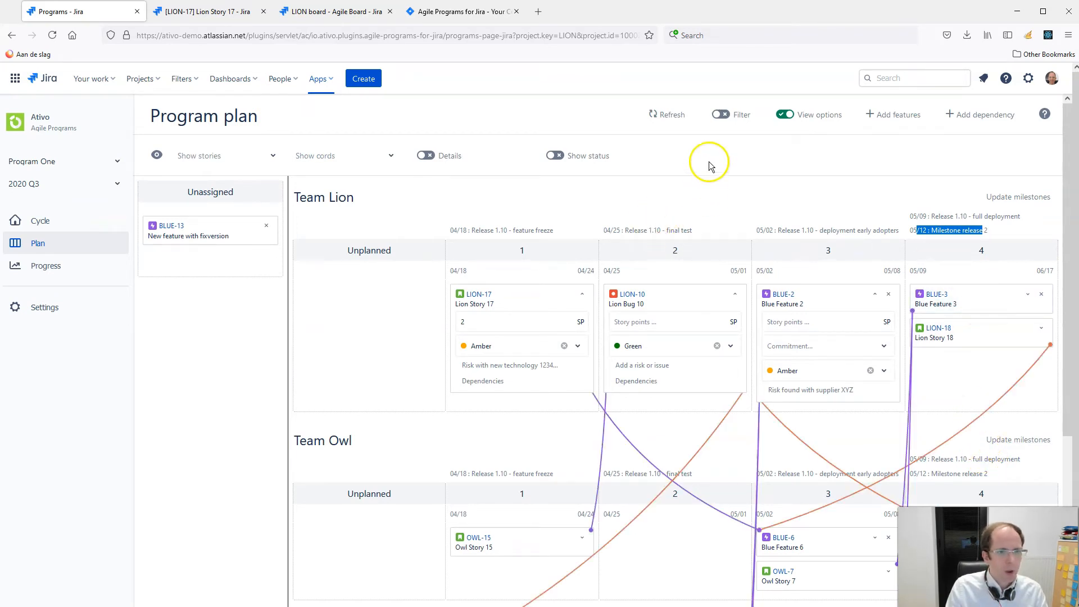
# - Turn on filtering for the program plan and filter it by Team Lion
pyautogui.click(722, 115)
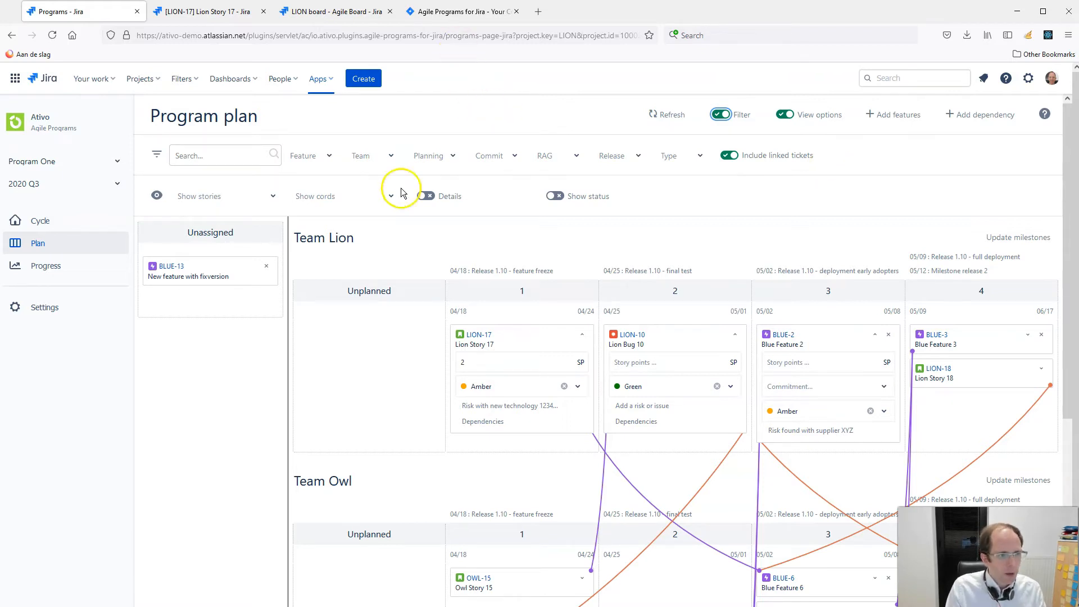
pyautogui.click(371, 156)
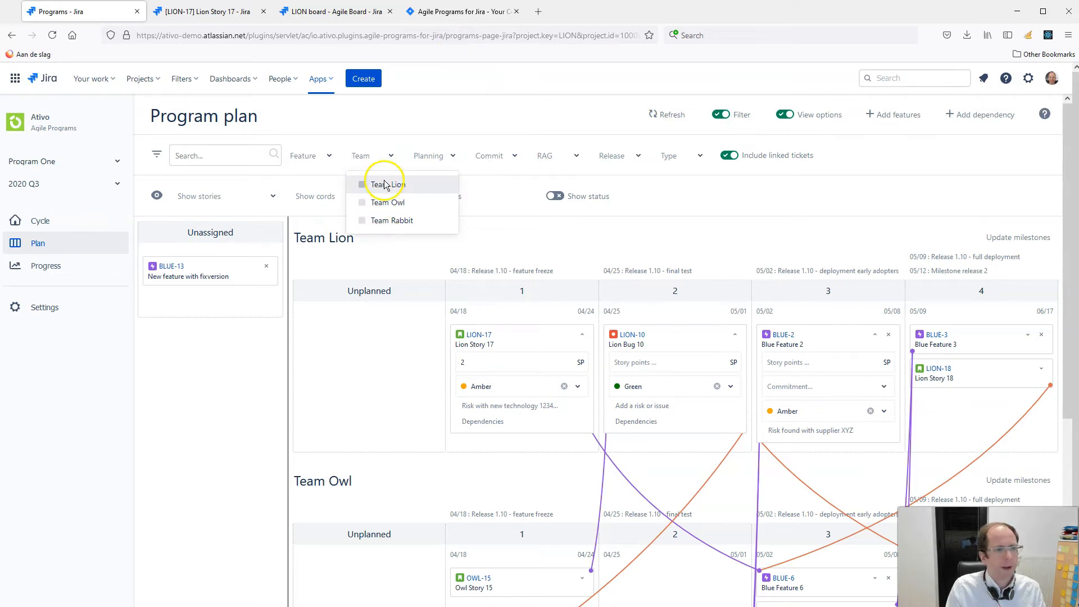
pyautogui.click(383, 158)
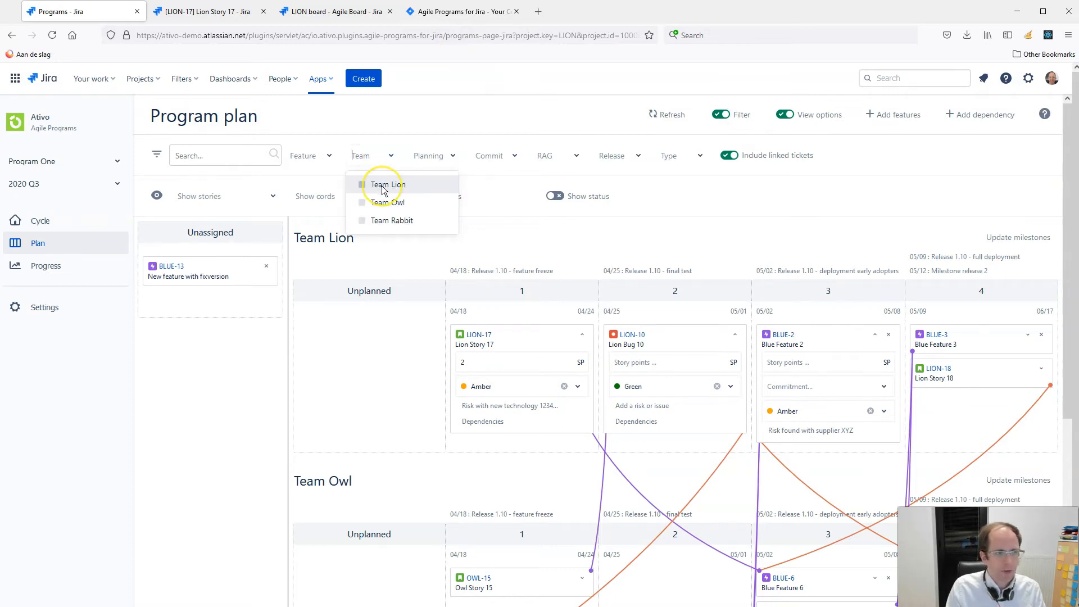
pyautogui.click(382, 186)
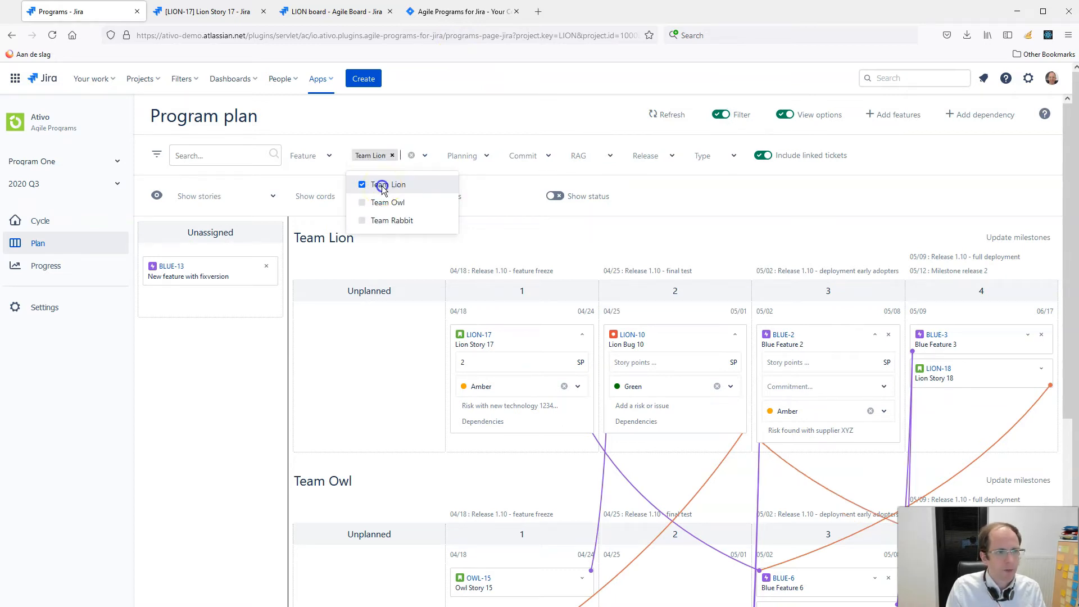
pyautogui.click(490, 214)
# - Collapse the details of the LION-17, LION-10 and BLUE-2 cards
pyautogui.click(581, 335)
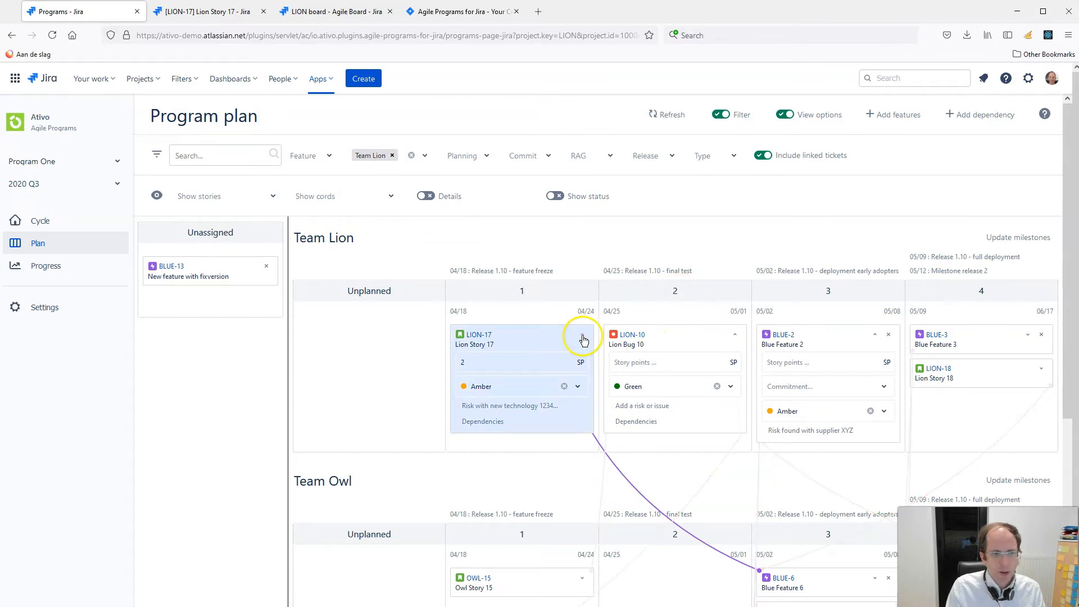
pyautogui.click(737, 338)
pyautogui.click(875, 336)
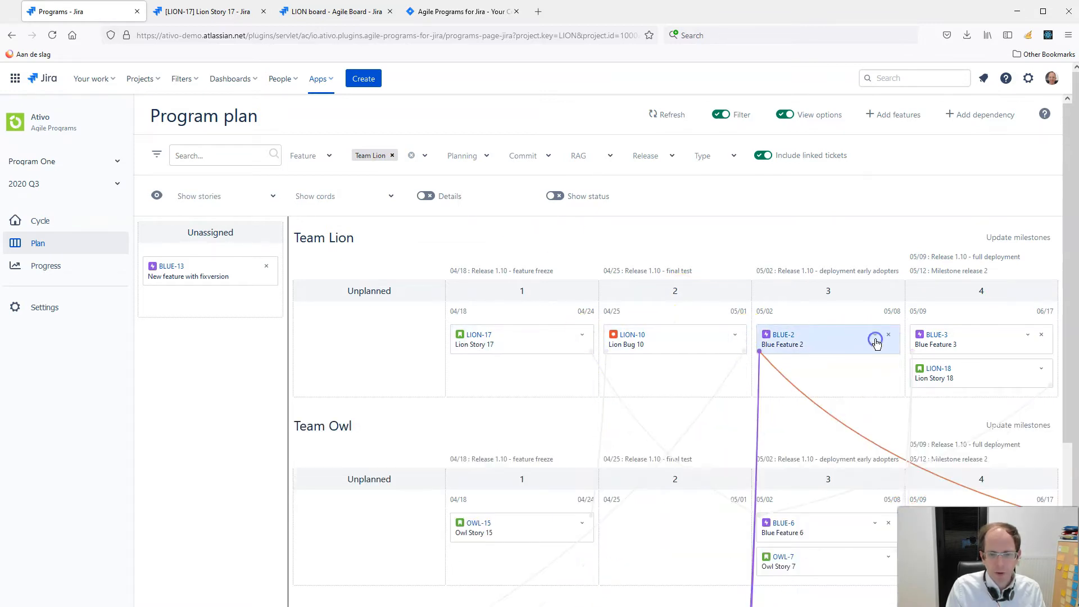
# - Examine other teams' tickets linked to Team Lion, switching the inclusion of linked tickets off and back on to compare
pyautogui.scroll(-3, 829, 343)
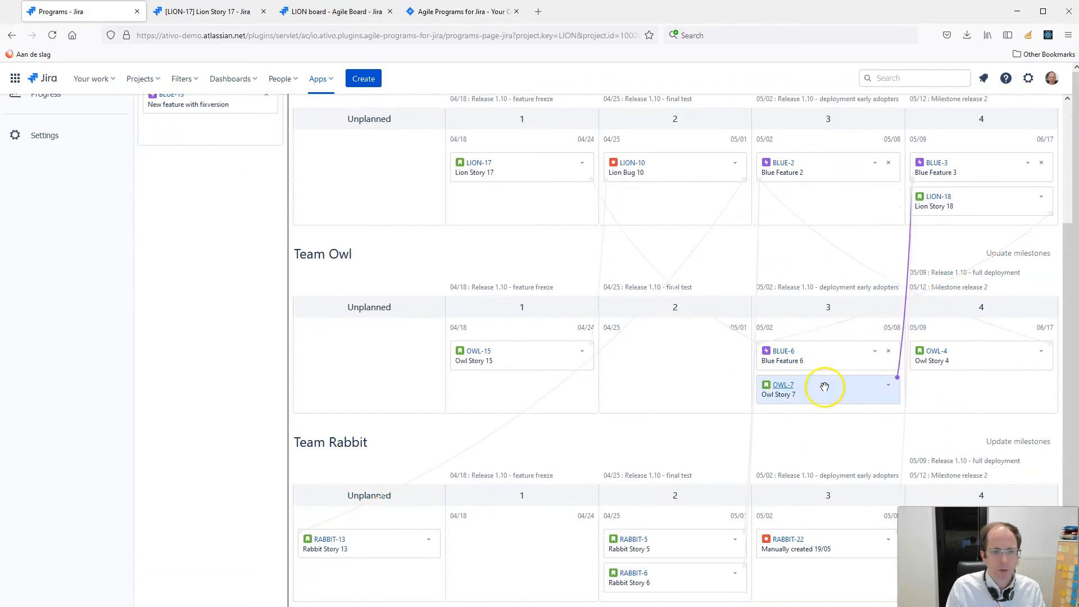
pyautogui.scroll(2, 843, 337)
pyautogui.scroll(-1, 703, 450)
pyautogui.scroll(-2, 744, 368)
pyautogui.scroll(5, 764, 416)
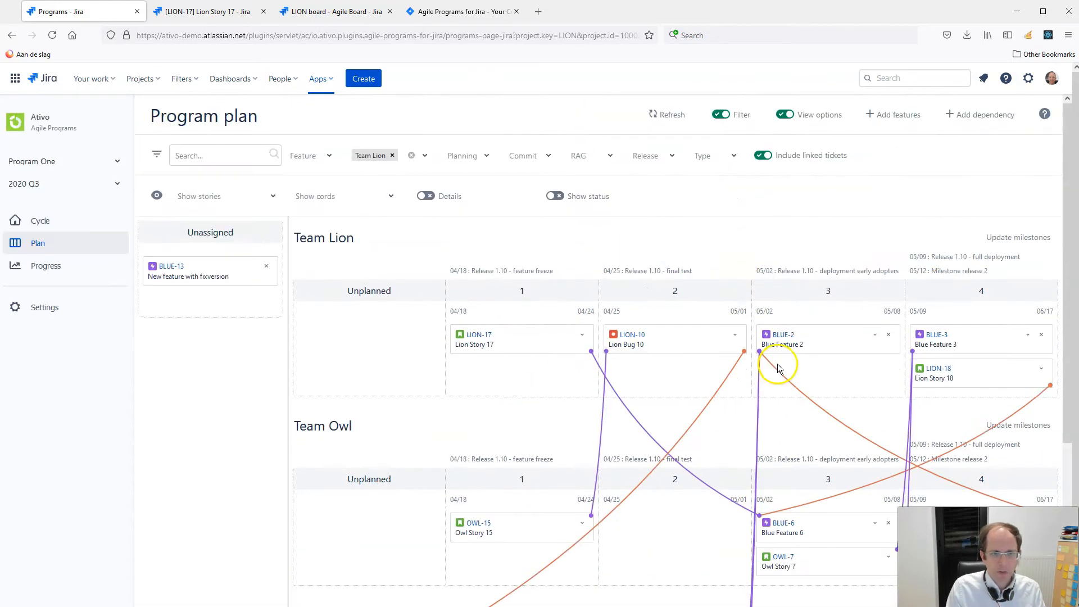
pyautogui.click(764, 157)
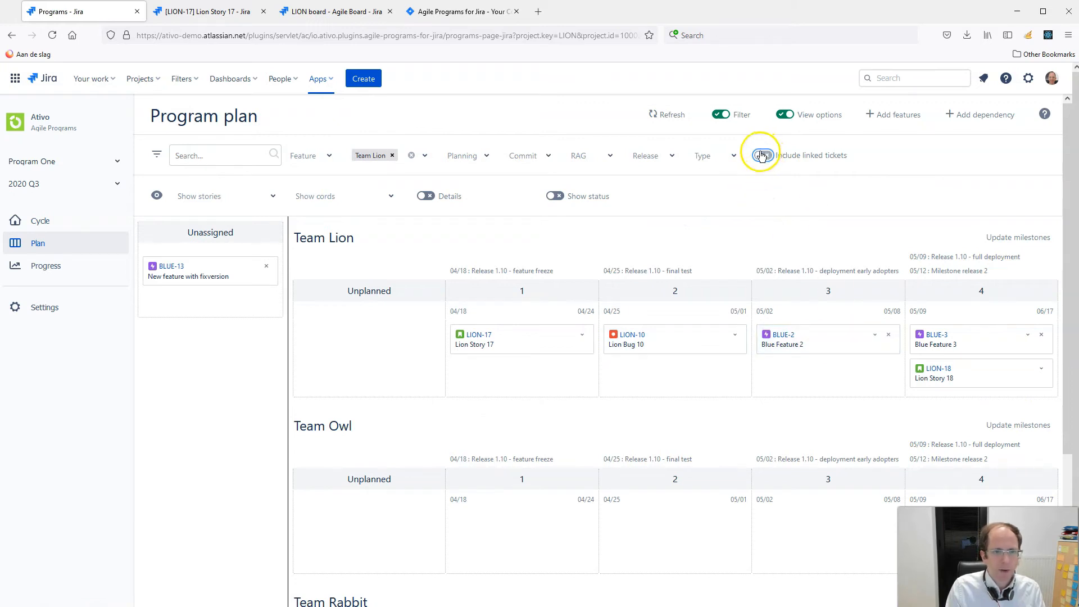
pyautogui.click(762, 156)
pyautogui.scroll(-2, 865, 314)
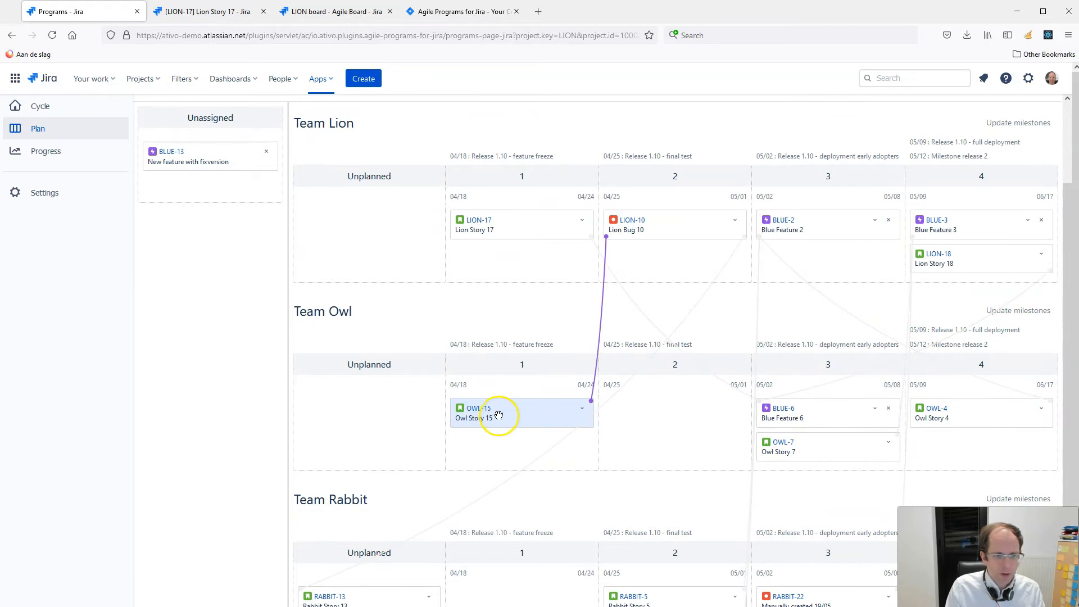
pyautogui.scroll(2, 822, 316)
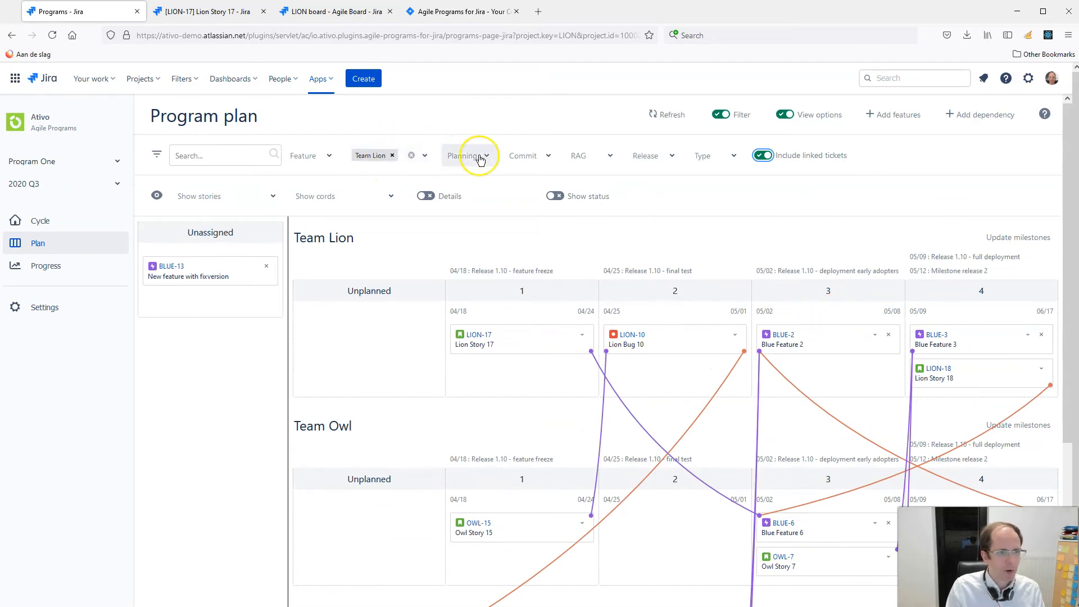
pyautogui.click(319, 156)
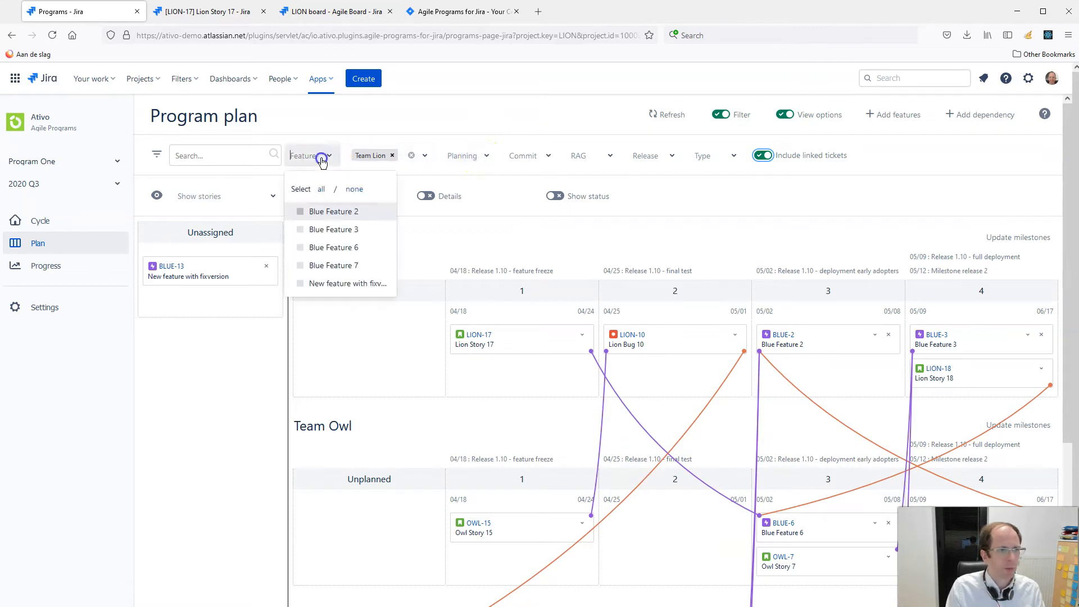
pyautogui.click(582, 157)
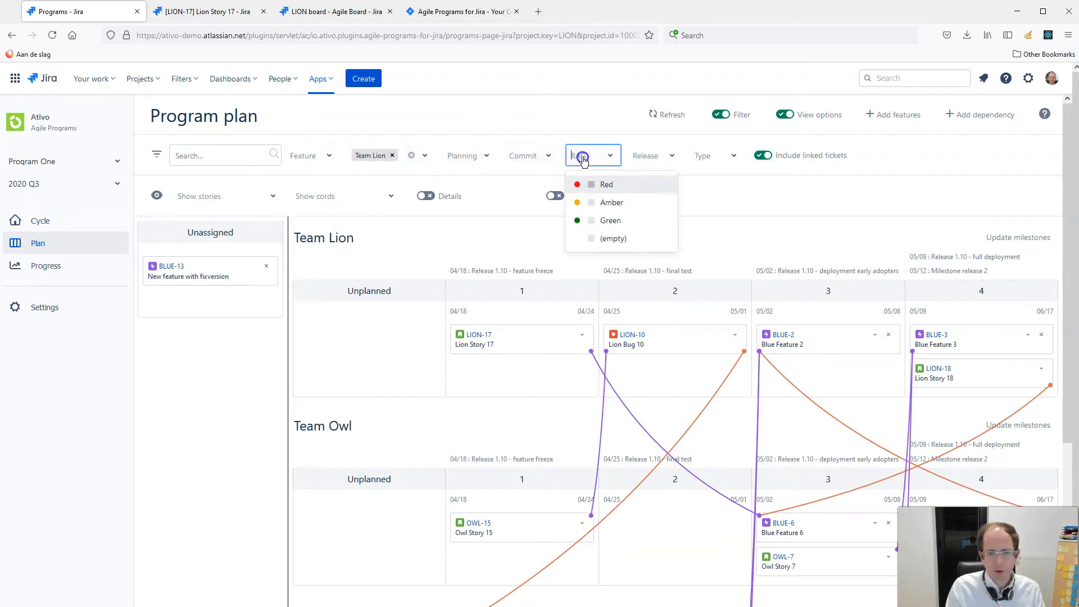
pyautogui.click(712, 172)
pyautogui.click(598, 160)
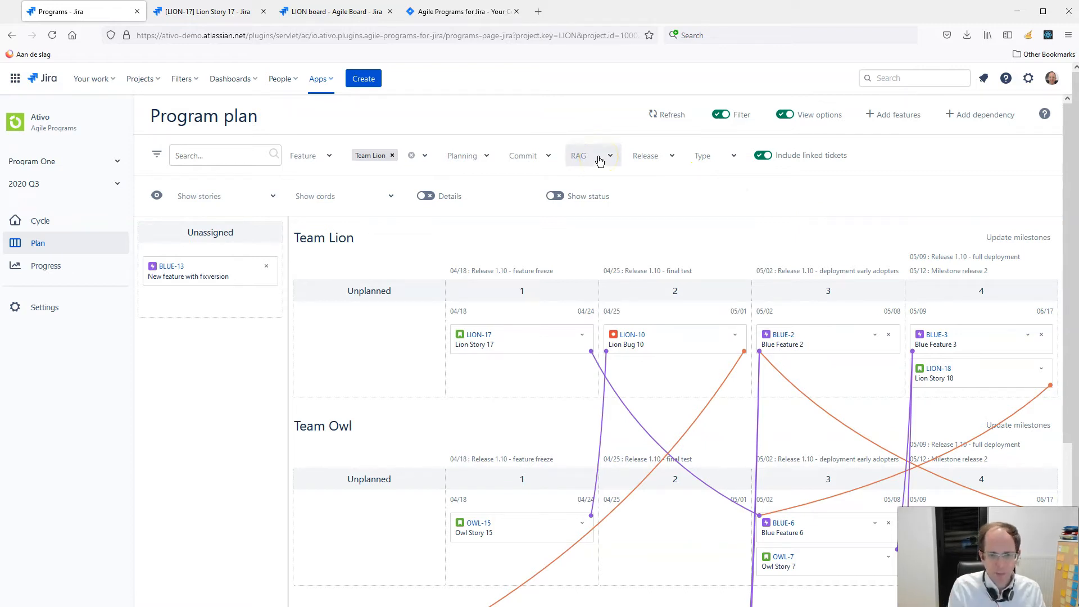
pyautogui.click(600, 161)
pyautogui.click(774, 218)
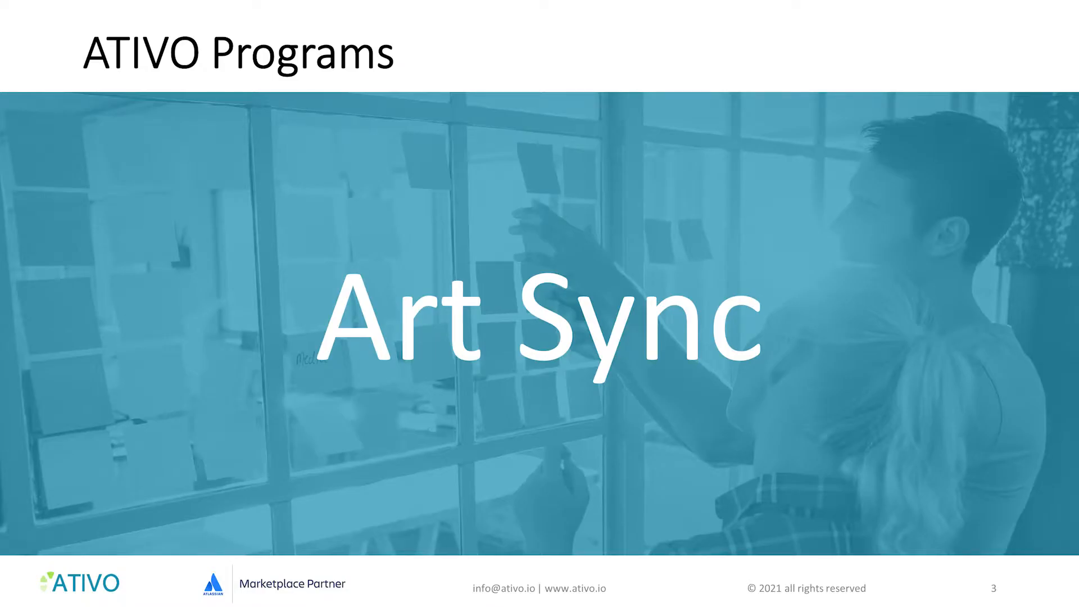
pyautogui.click(345, 338)
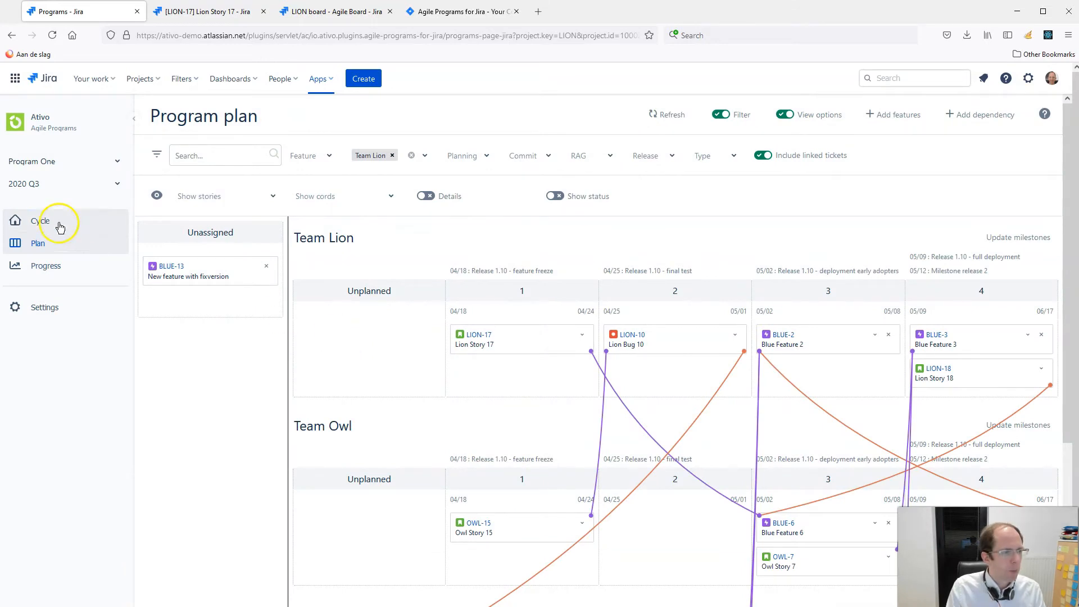
# - Open the program progress per team and review Team Lion's charts, risks and sprint overview
pyautogui.click(82, 265)
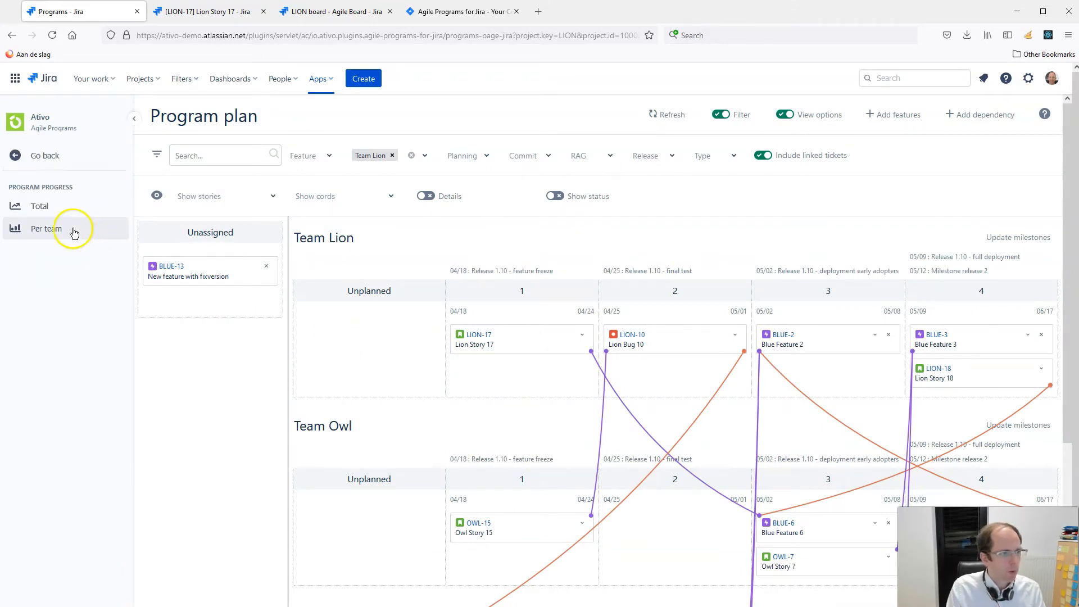
pyautogui.click(77, 228)
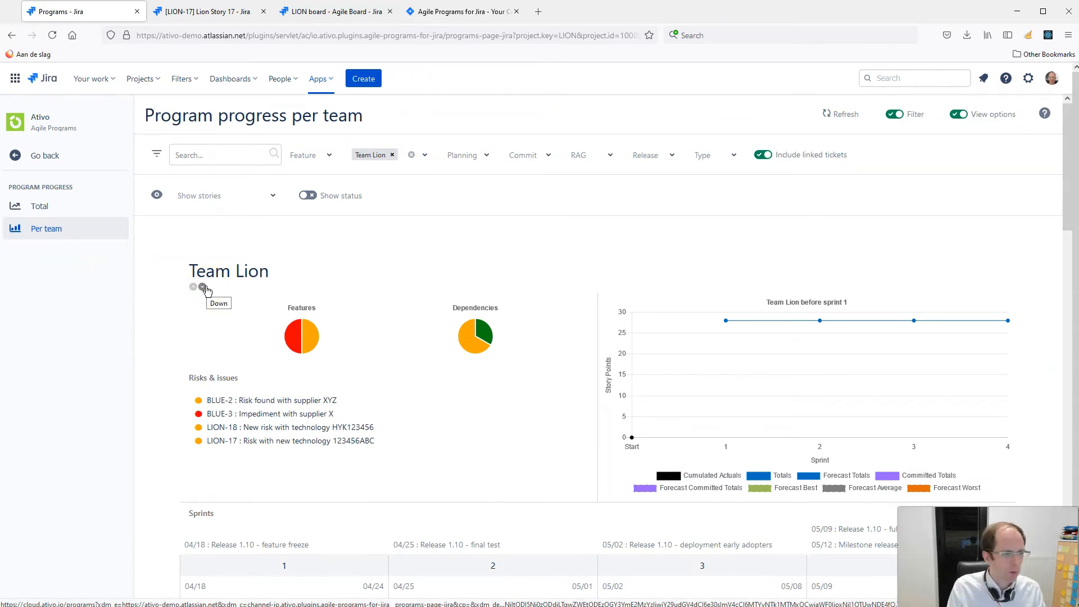
pyautogui.scroll(-2, 269, 296)
pyautogui.scroll(1, 674, 369)
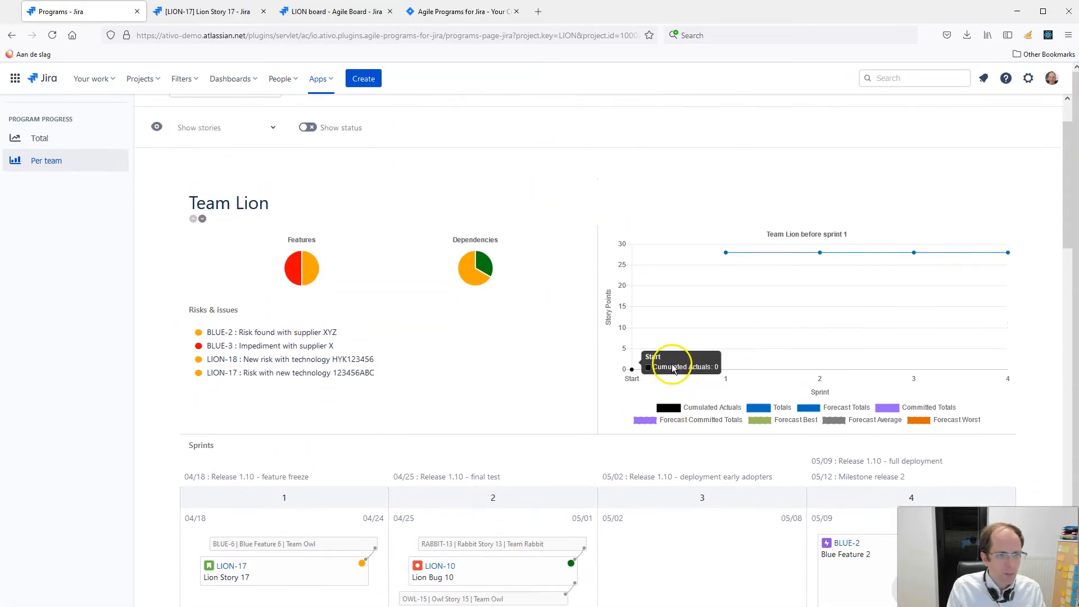
pyautogui.scroll(-3, 510, 225)
pyautogui.scroll(4, 510, 225)
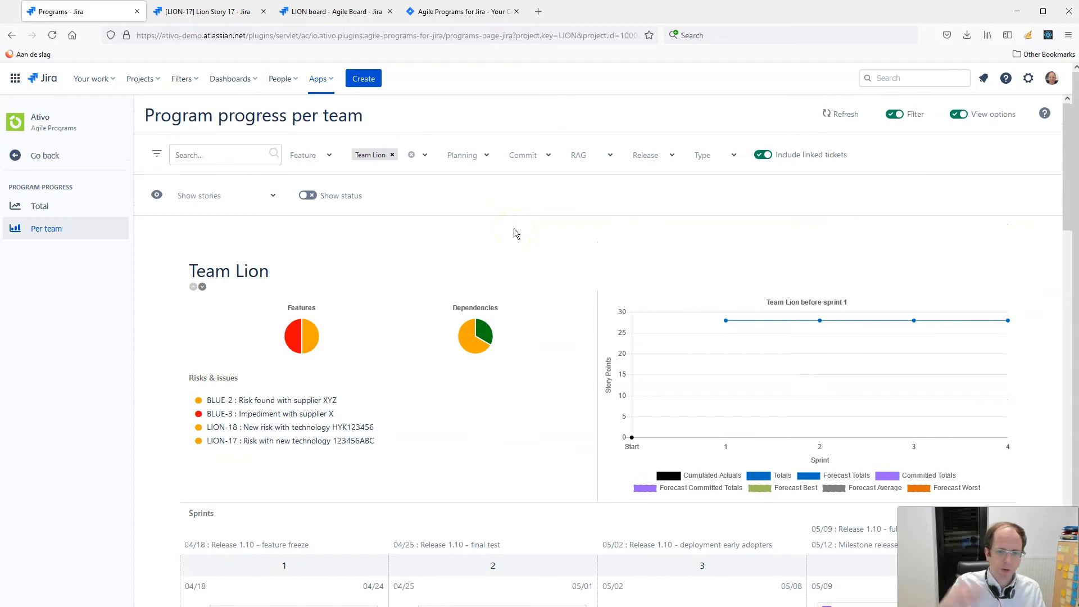
# - Switch to the other Agile Programs demo site and examine Team Lion's progress chart, risks and issues, and dependencies
pyautogui.click(462, 21)
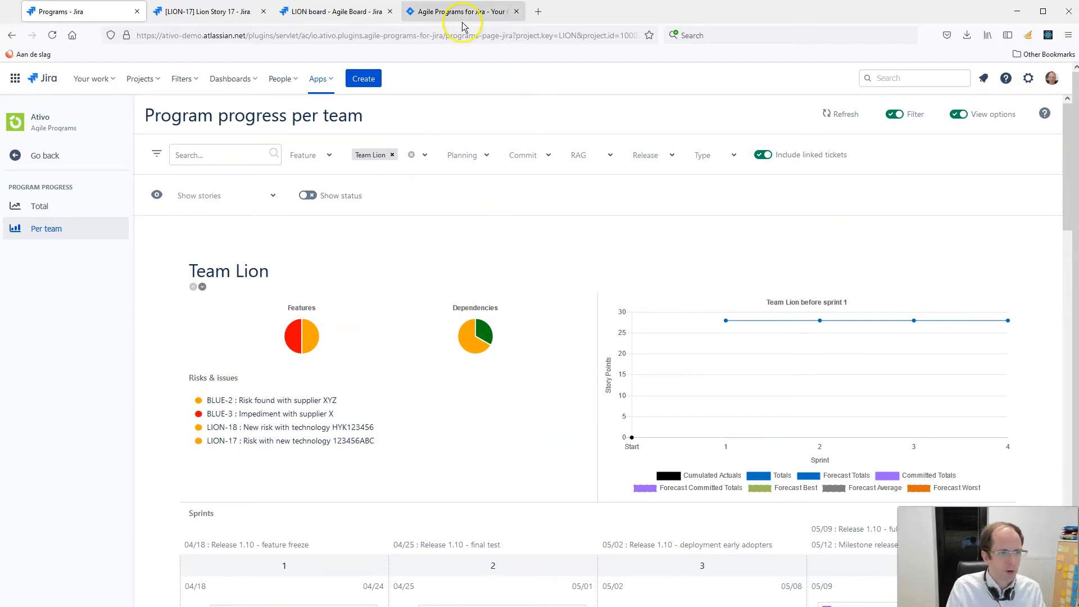
pyautogui.scroll(-1, 492, 231)
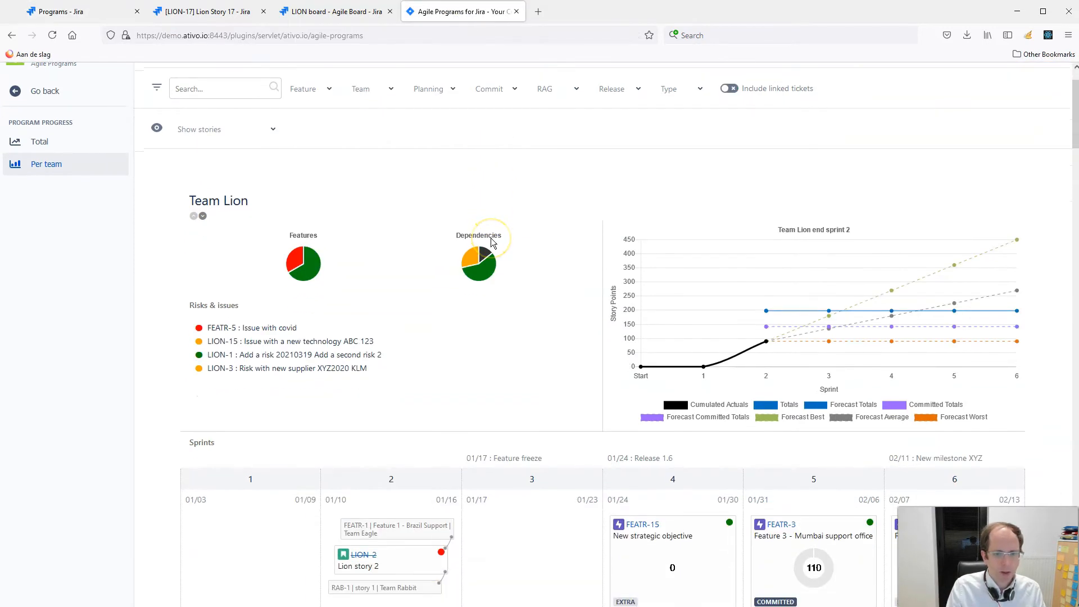
pyautogui.scroll(-1, 492, 242)
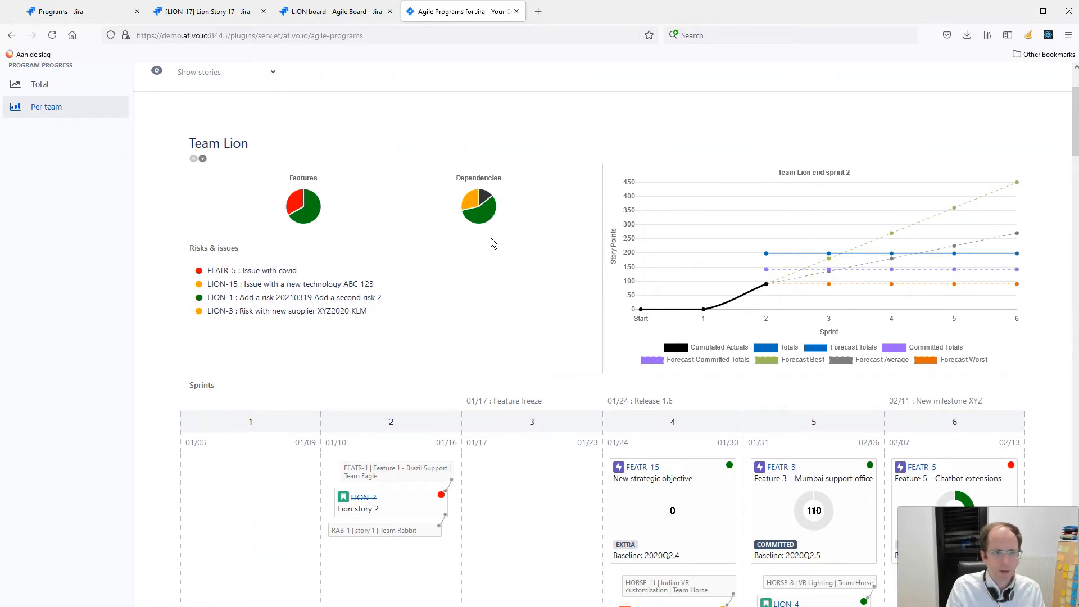
pyautogui.scroll(1, 492, 241)
pyautogui.scroll(-1, 492, 241)
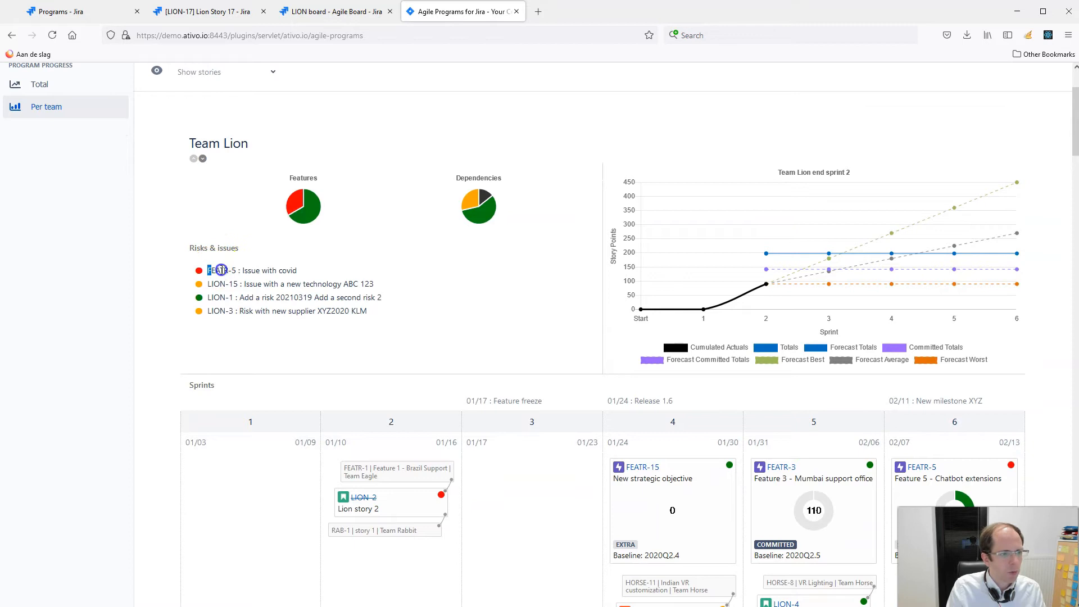
pyautogui.moveTo(217, 267); pyautogui.dragTo(395, 332)
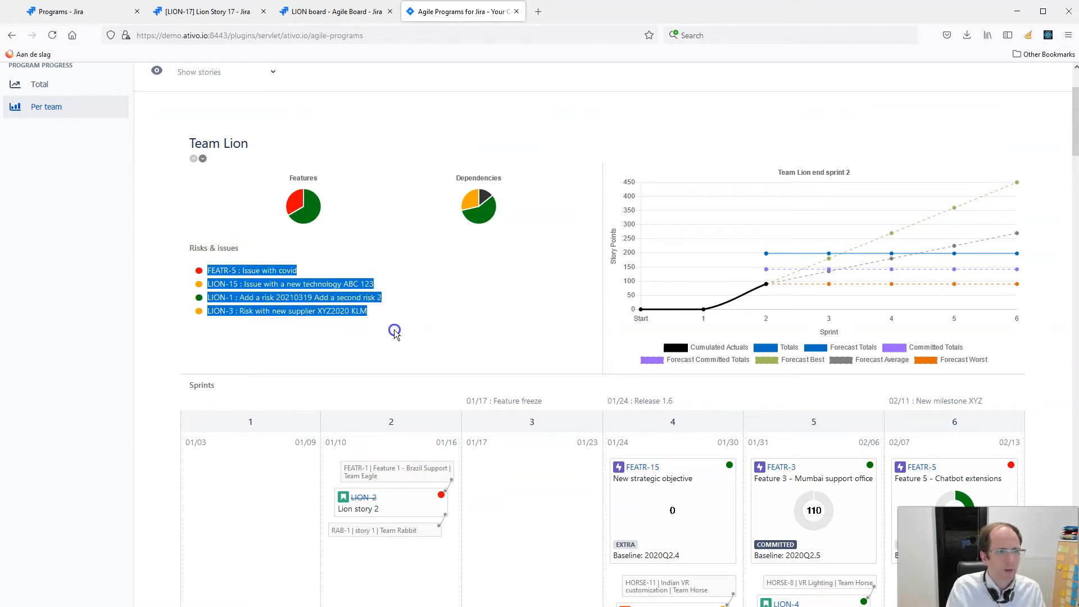
pyautogui.click(390, 303)
pyautogui.moveTo(489, 196)
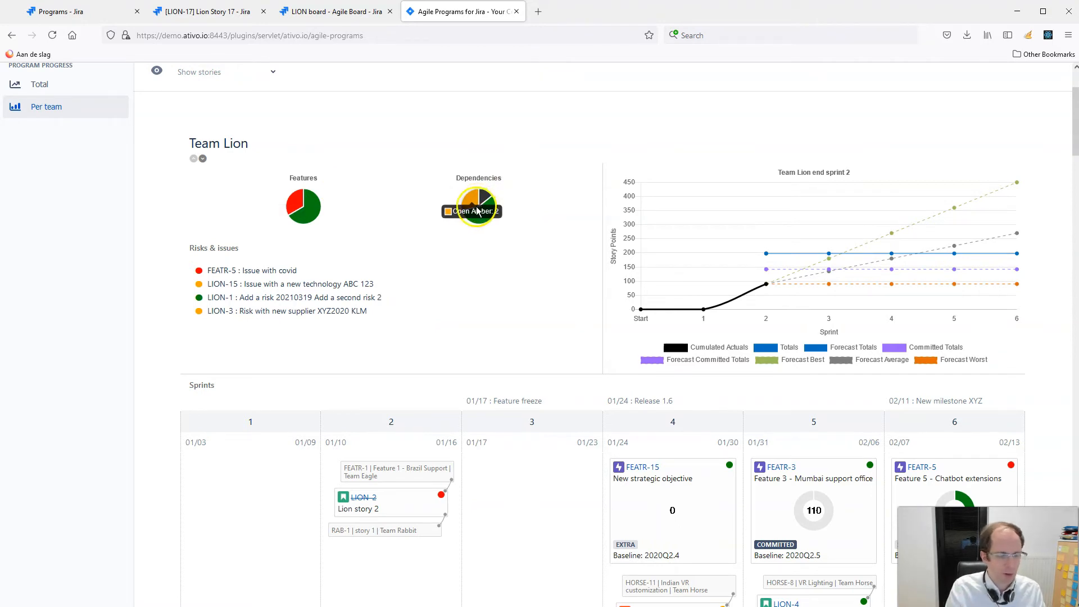
# - Examine Team Lion's sprint overview and open the details of FEATR-5 to review its underlying stories and dependencies, closing them when done
pyautogui.scroll(-3, 495, 234)
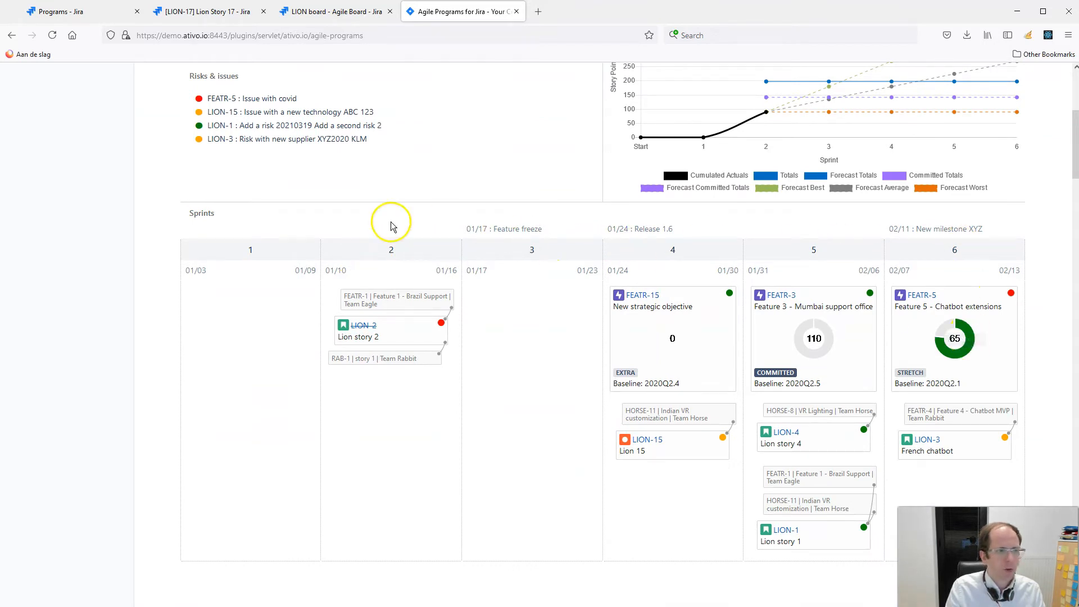
pyautogui.moveTo(386, 337); pyautogui.dragTo(328, 325)
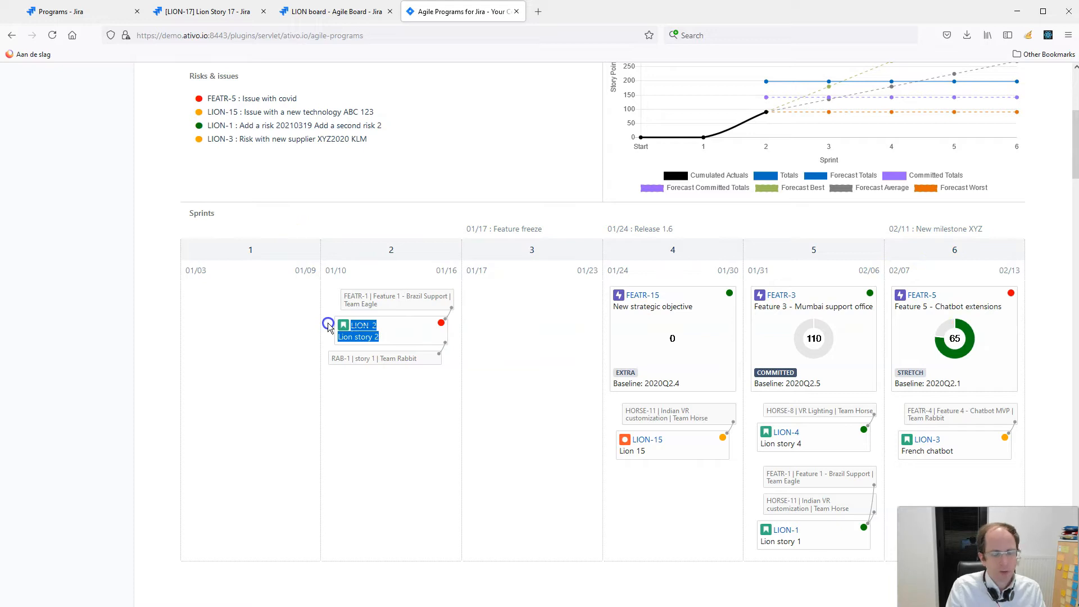
pyautogui.click(393, 358)
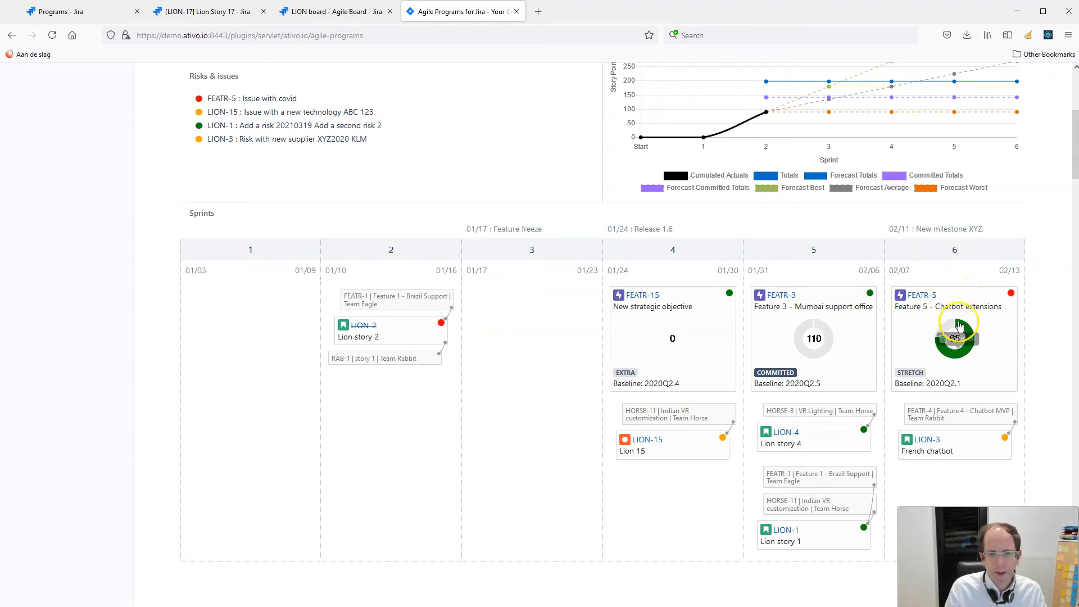
pyautogui.click(954, 339)
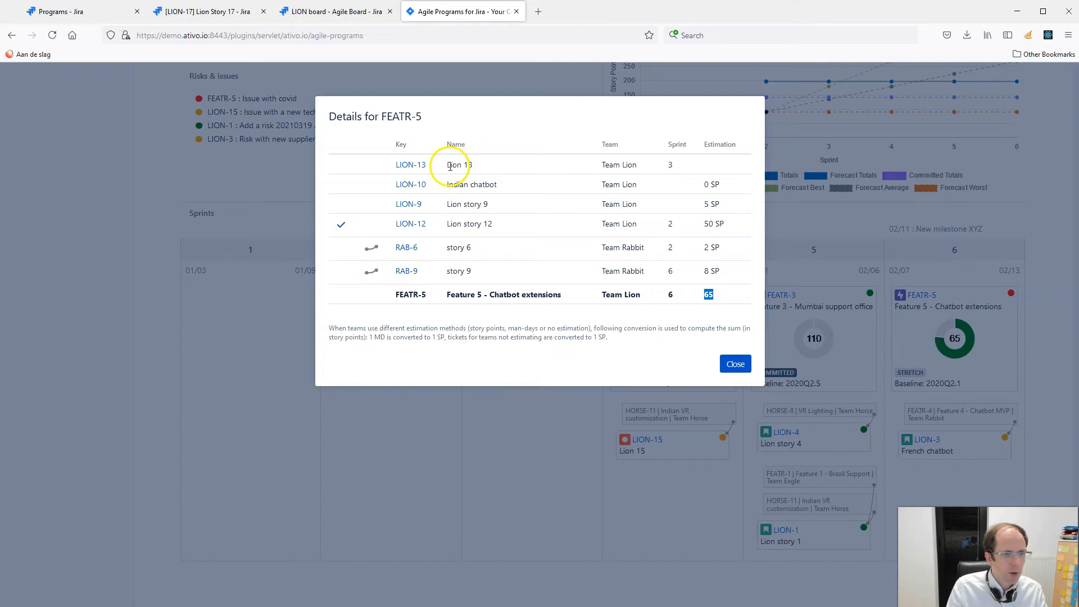
pyautogui.moveTo(452, 167); pyautogui.dragTo(649, 273)
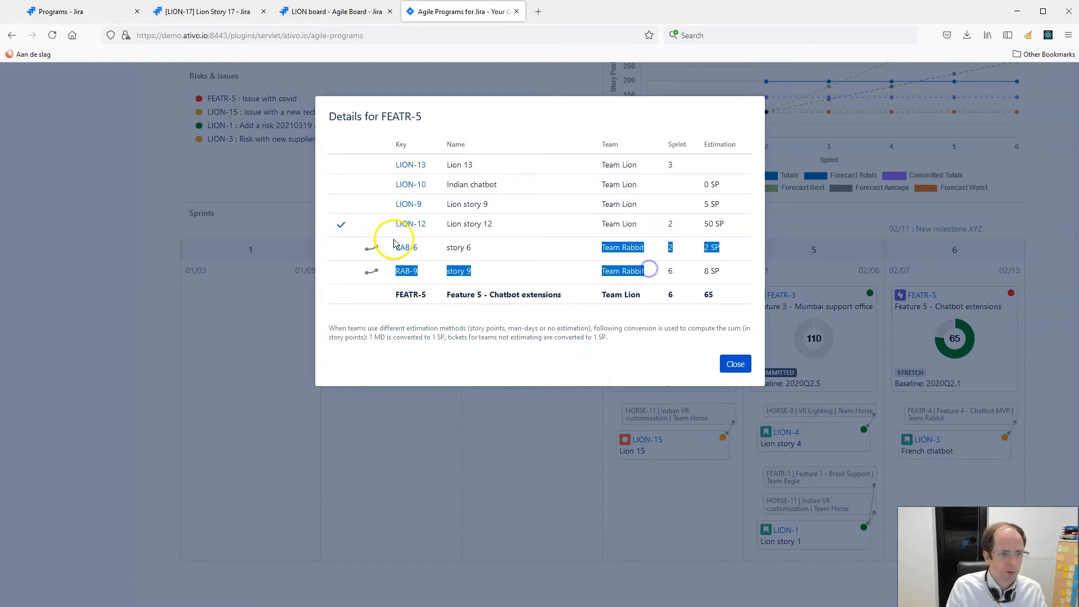
pyautogui.click(373, 247)
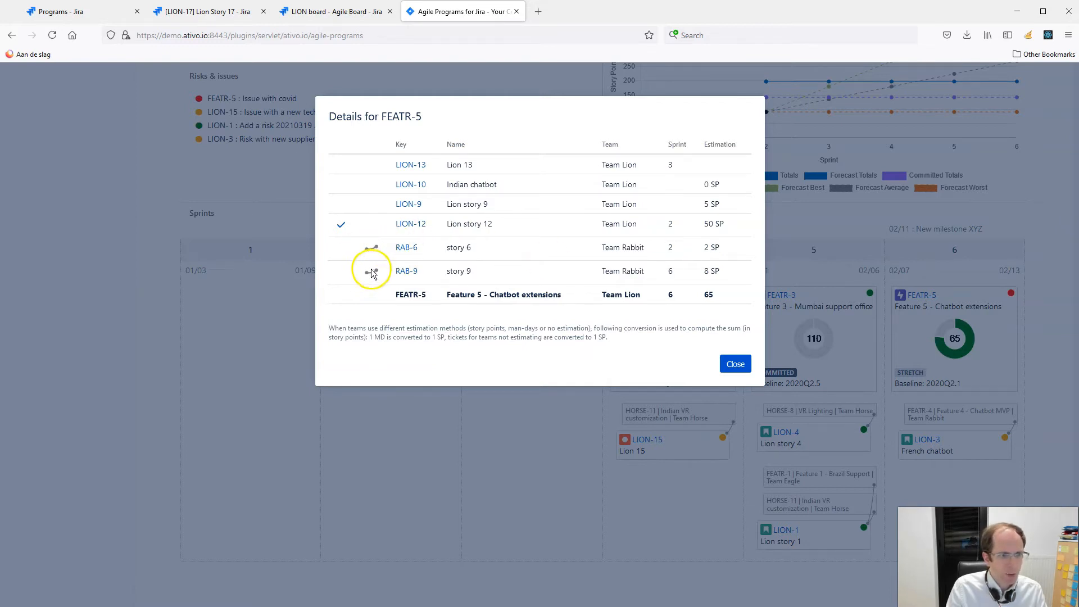
pyautogui.click(727, 368)
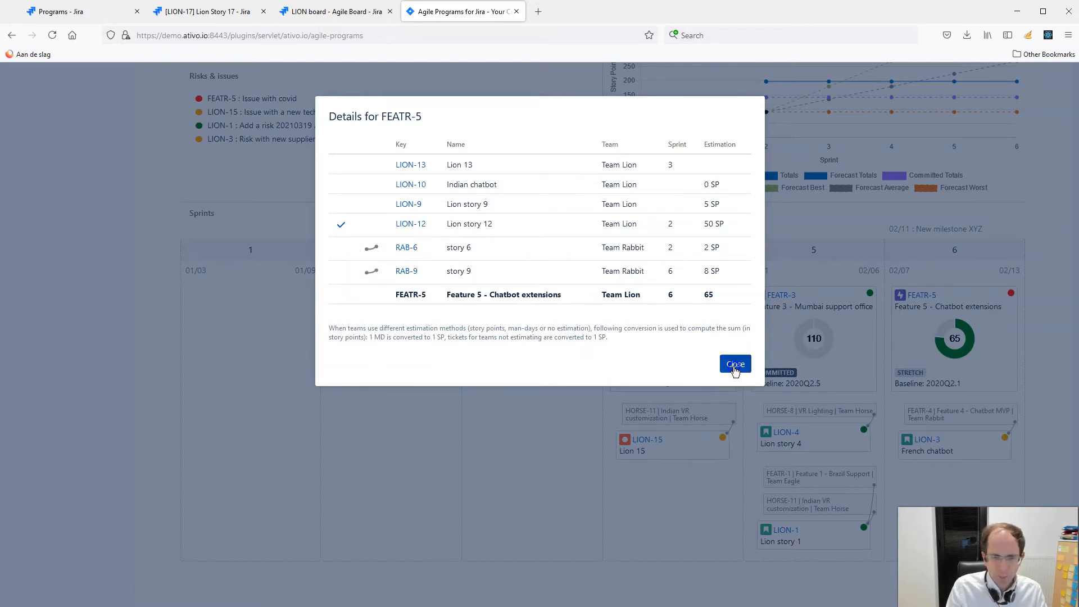
# - Hide the Forecast Average, Forecast Worst, Forecast Best, Committed Totals and Forecast Committed Totals lines in Team Lion's progress chart
pyautogui.scroll(2, 843, 303)
pyautogui.scroll(2, 891, 272)
pyautogui.scroll(-1, 918, 285)
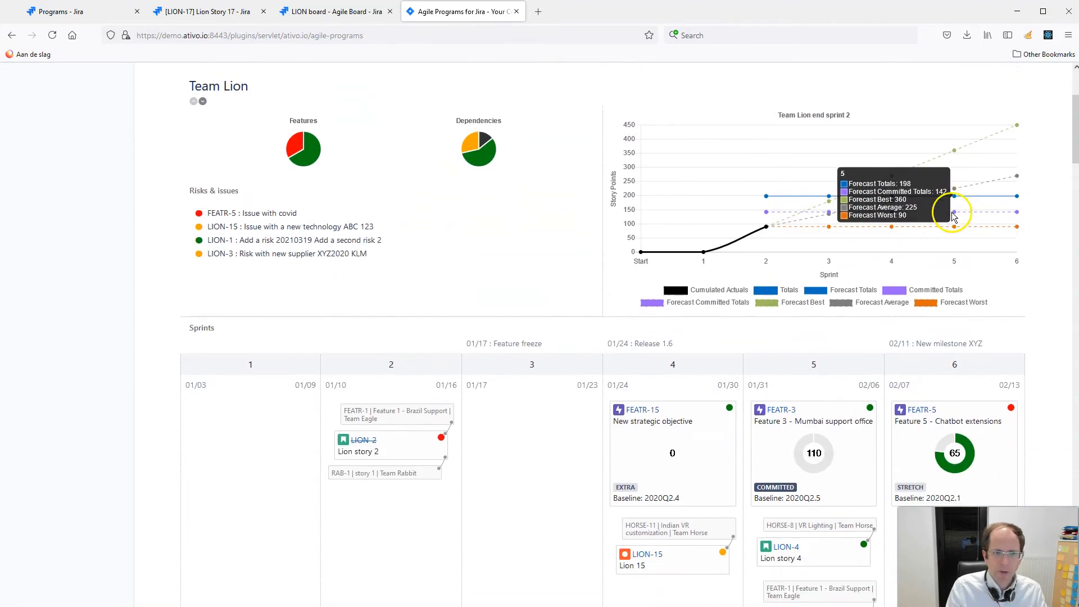
pyautogui.click(840, 303)
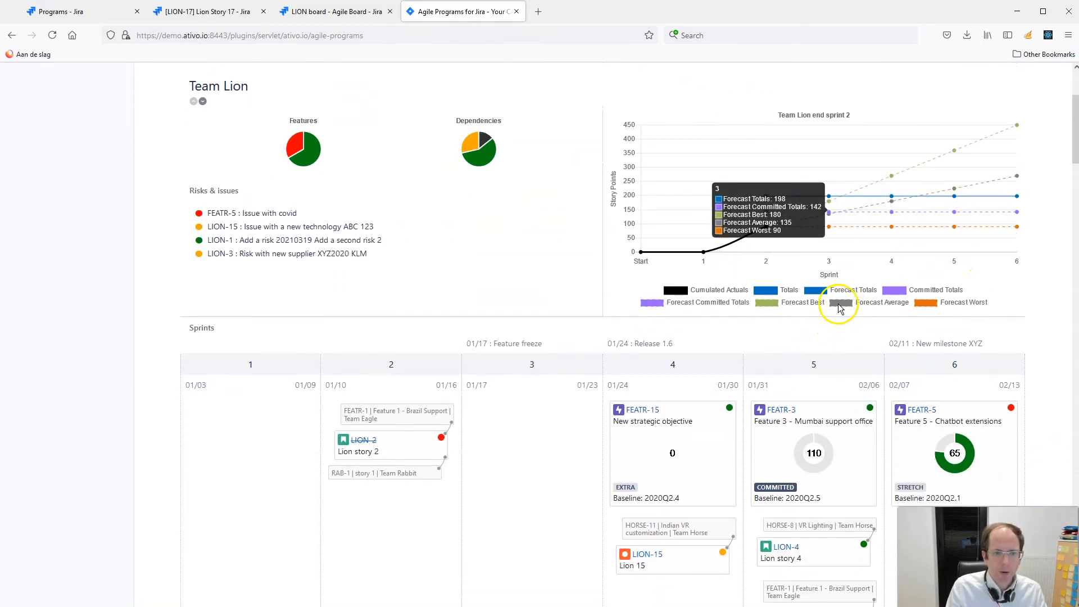
pyautogui.click(924, 303)
pyautogui.click(806, 307)
pyautogui.click(894, 290)
pyautogui.click(647, 301)
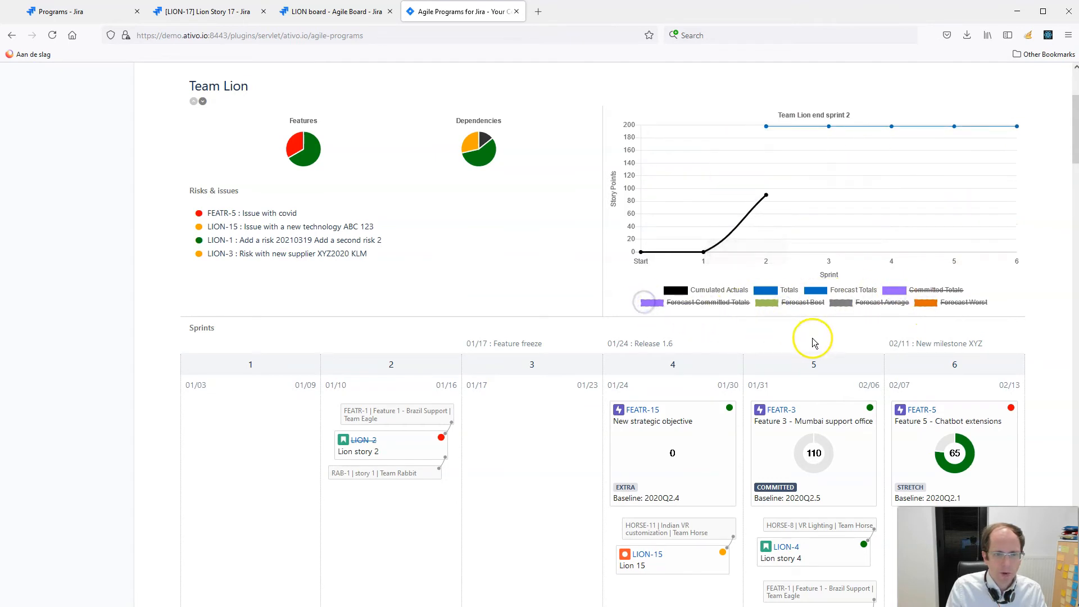
# - Review the issue breakdowns behind the Totals and Cumulated Actuals points at sprint 2 in Team Lion's chart
pyautogui.click(765, 128)
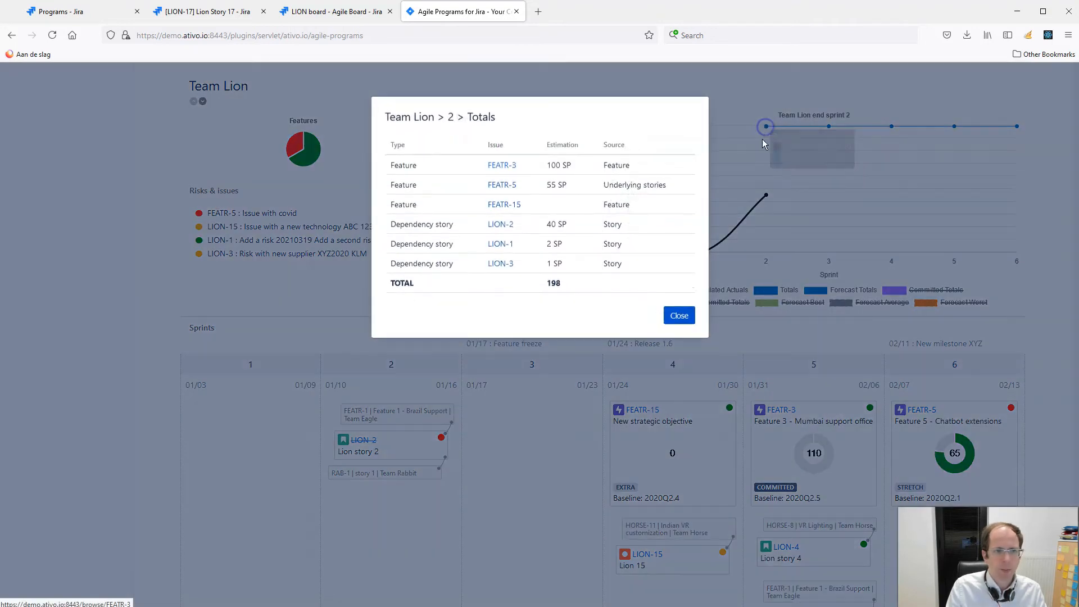
pyautogui.click(686, 320)
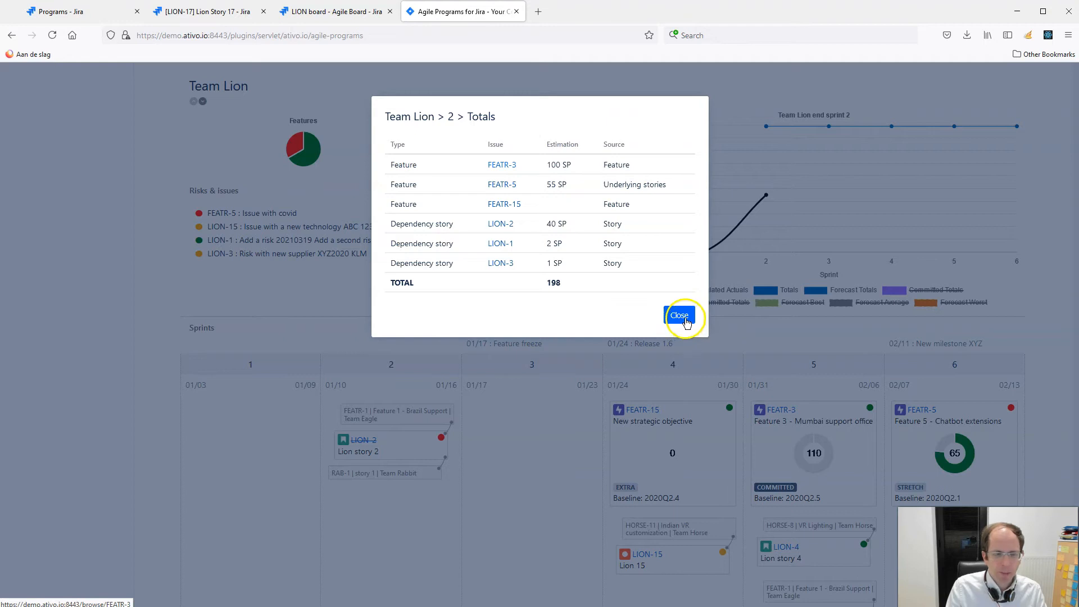
pyautogui.click(765, 195)
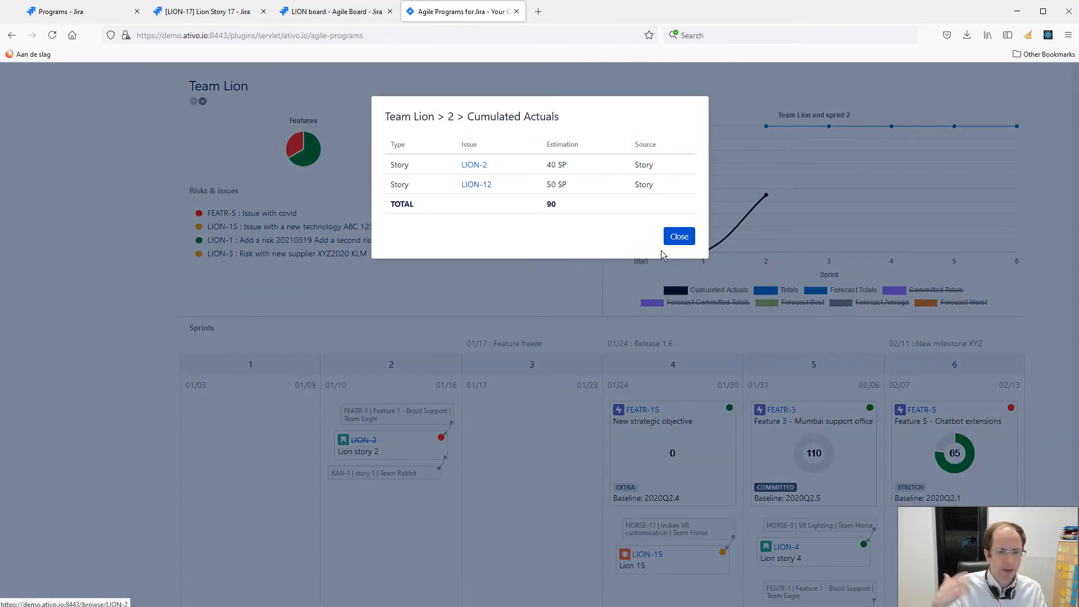
pyautogui.click(678, 236)
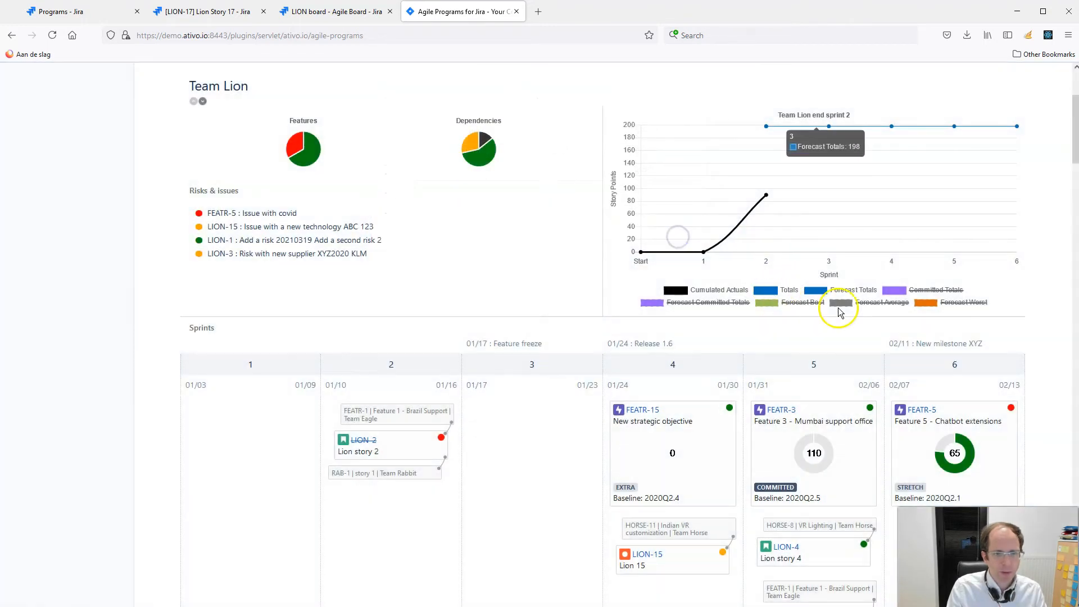
# - Show the Forecast Average, Forecast Best and Forecast Worst lines in Team Lion's chart and compare them with the totals
pyautogui.click(841, 304)
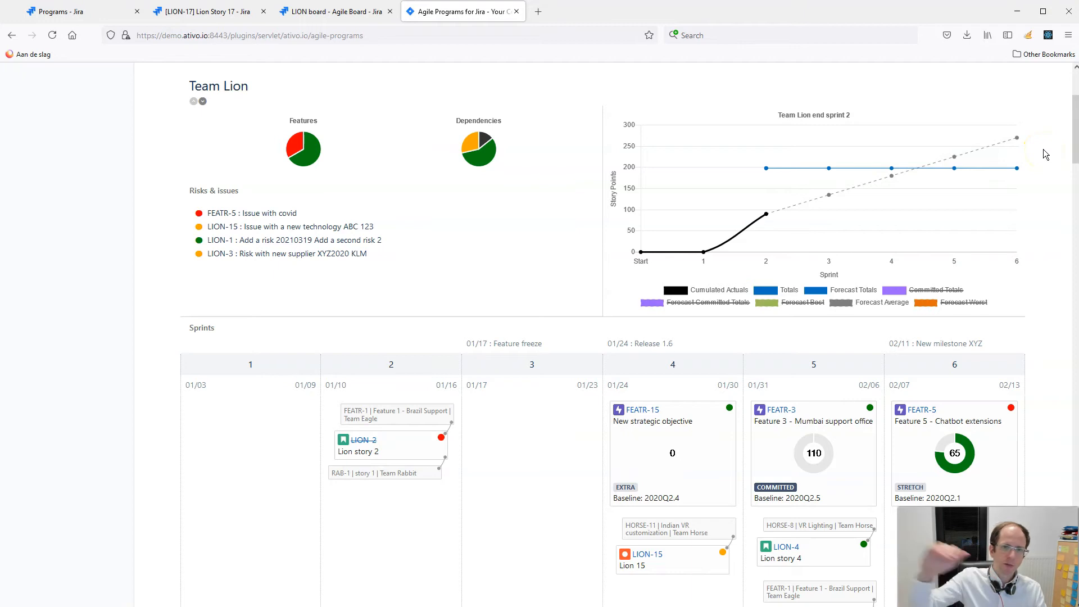
pyautogui.moveTo(936, 183)
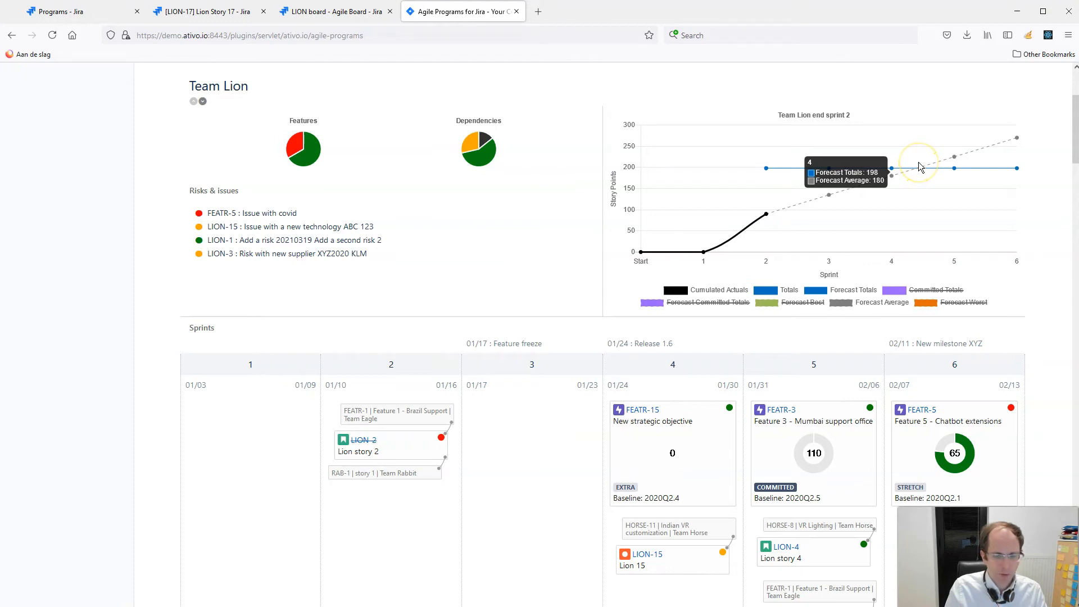
pyautogui.click(767, 302)
pyautogui.click(924, 303)
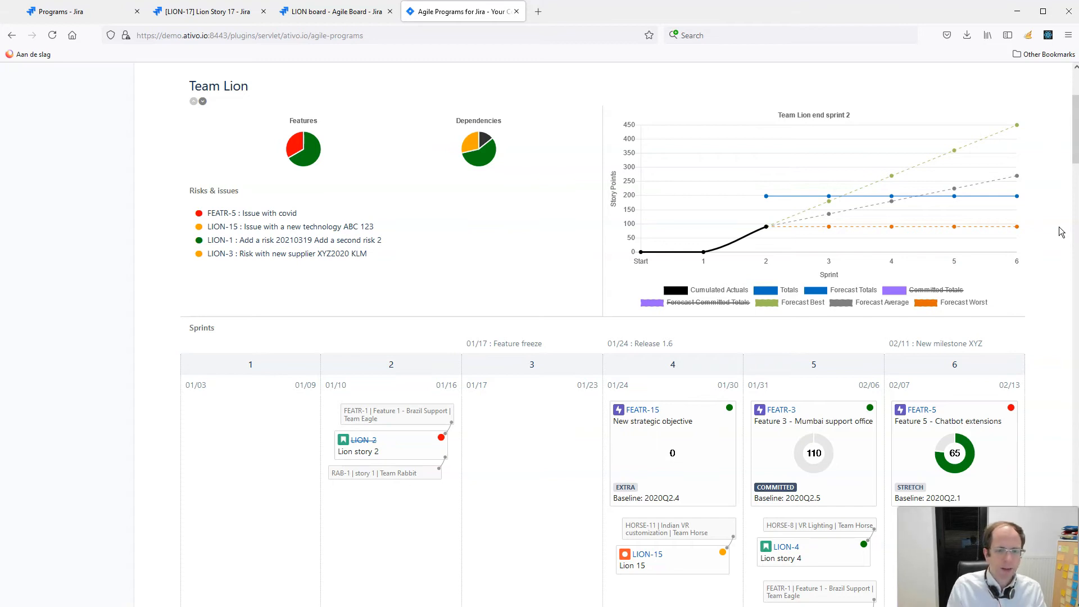
pyautogui.moveTo(1004, 138)
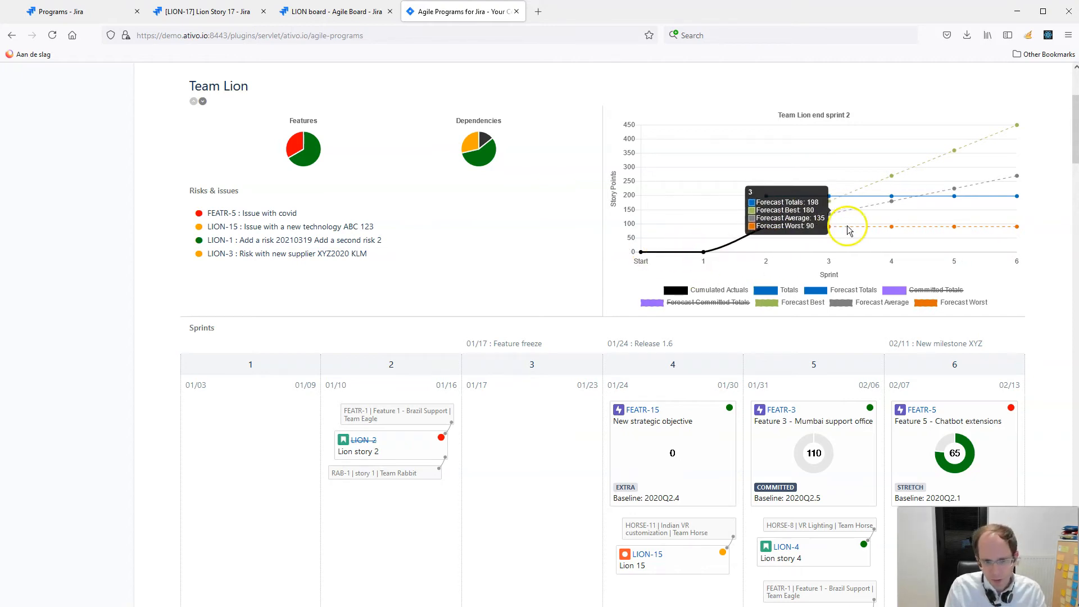
pyautogui.click(1017, 227)
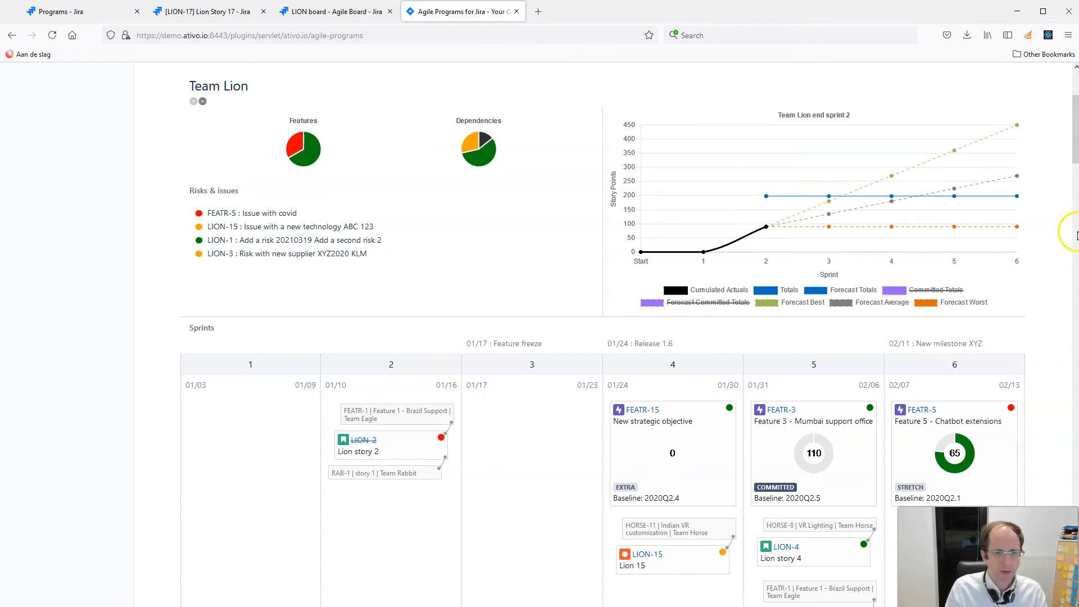
# - Show the Committed Totals and Forecast Committed Totals lines in the chart and hide the Forecast Worst, Forecast Average and Forecast Best lines
pyautogui.click(898, 295)
pyautogui.click(652, 302)
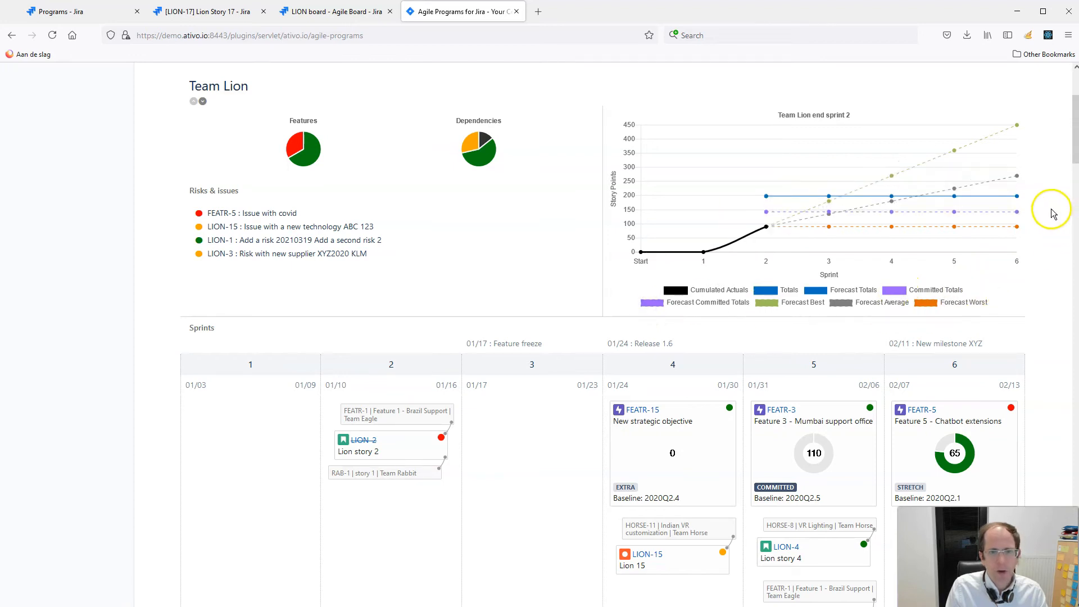
pyautogui.click(926, 303)
pyautogui.click(841, 302)
pyautogui.click(761, 306)
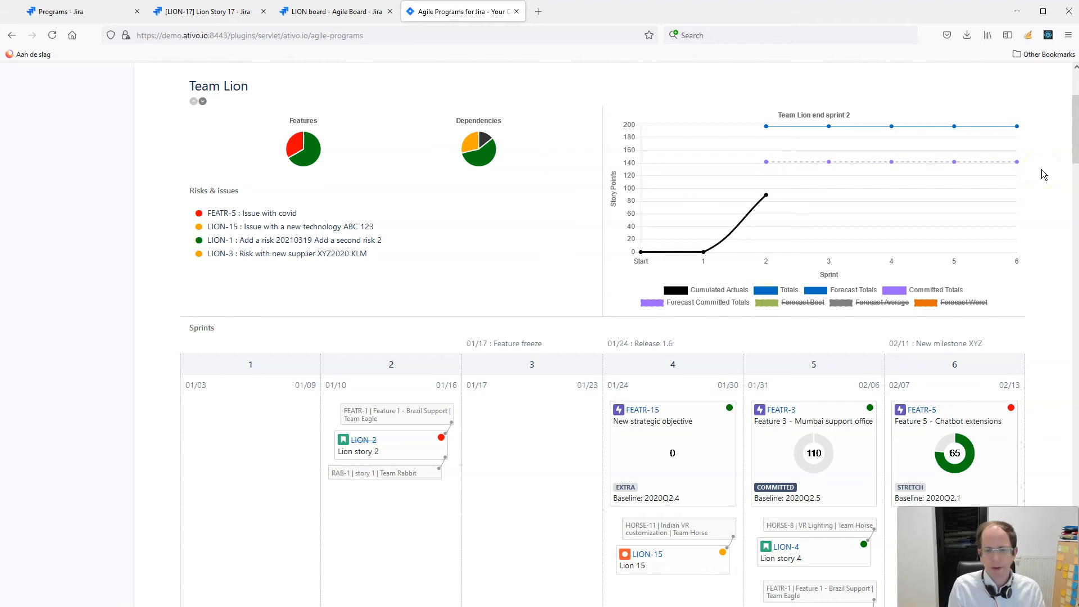
# - Open the program plan of Program Blue and expand the details of all cards
pyautogui.scroll(3, 313, 251)
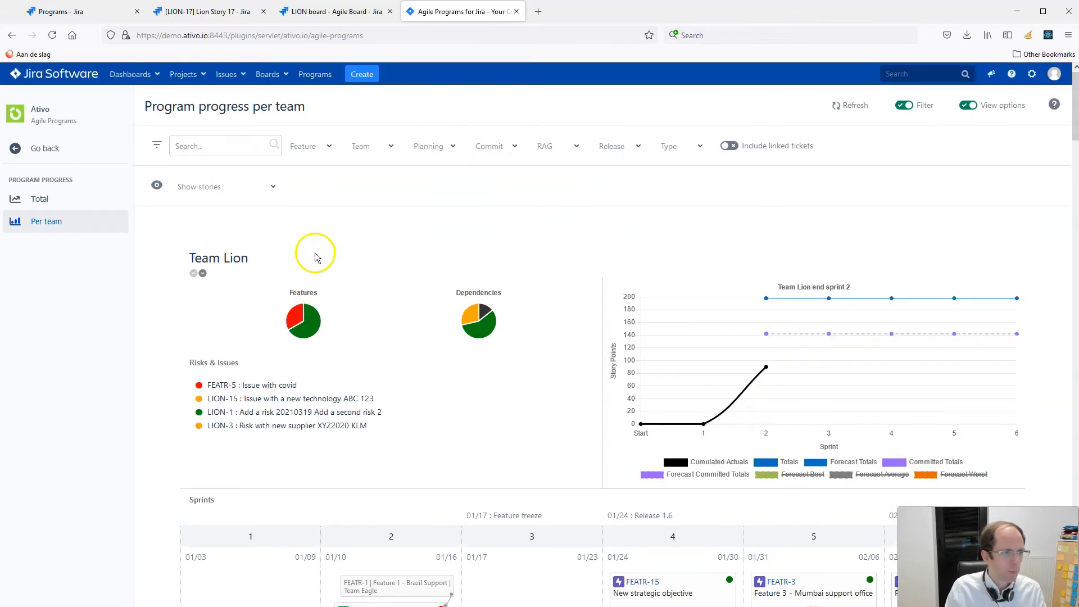
pyautogui.click(37, 236)
pyautogui.scroll(-2, 673, 334)
pyautogui.scroll(2, 673, 334)
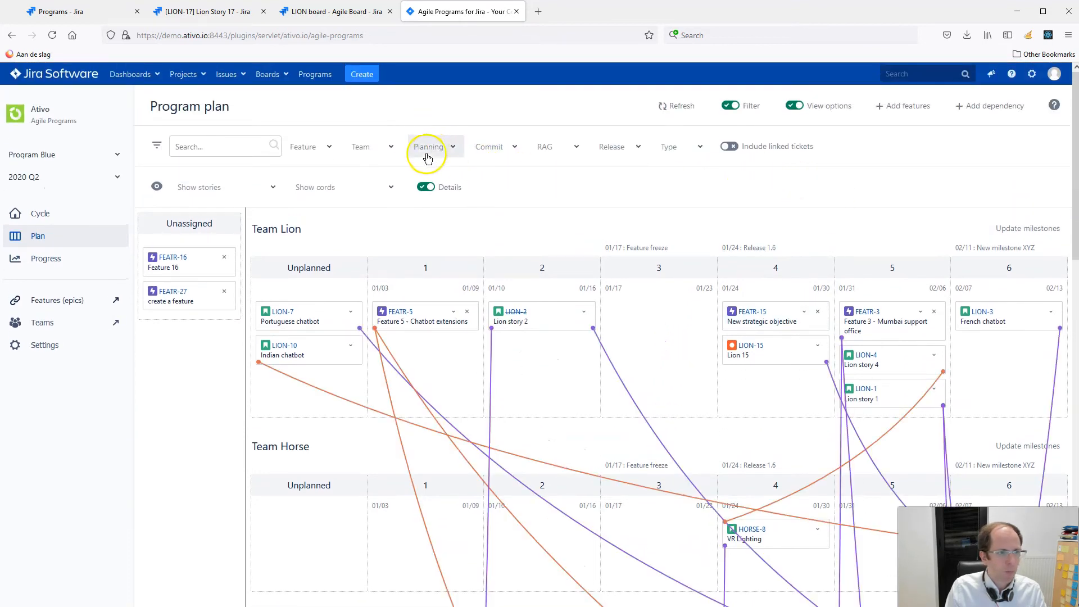
pyautogui.click(422, 188)
pyautogui.scroll(-1, 747, 337)
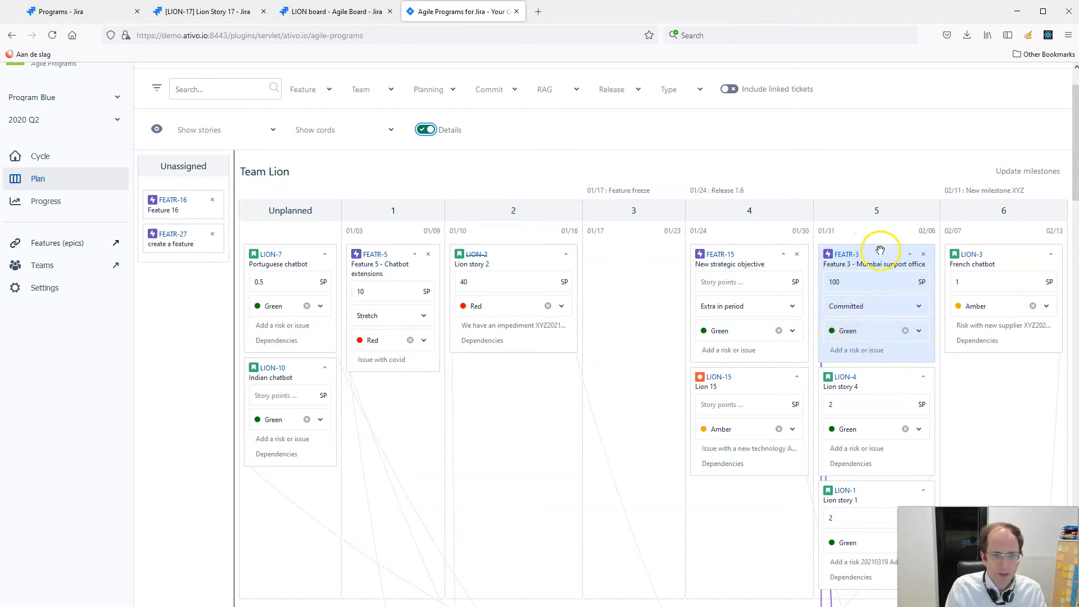
# - Review the commitment options of Team Lion's features FEATR-3 and FEATR-15, collapsing the LION-15 card
pyautogui.click(858, 303)
pyautogui.click(858, 304)
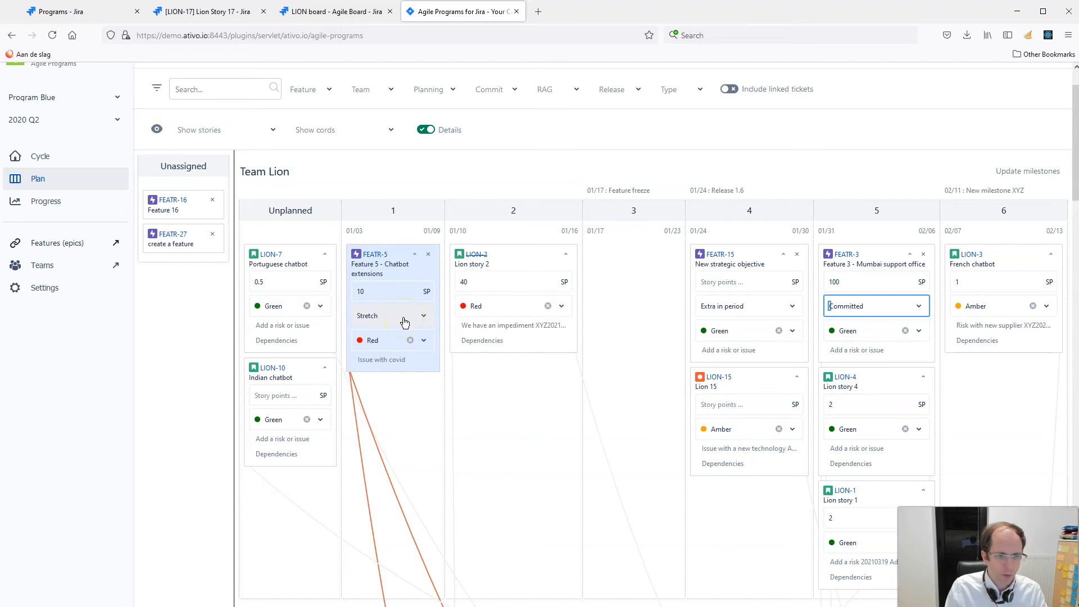
pyautogui.click(672, 310)
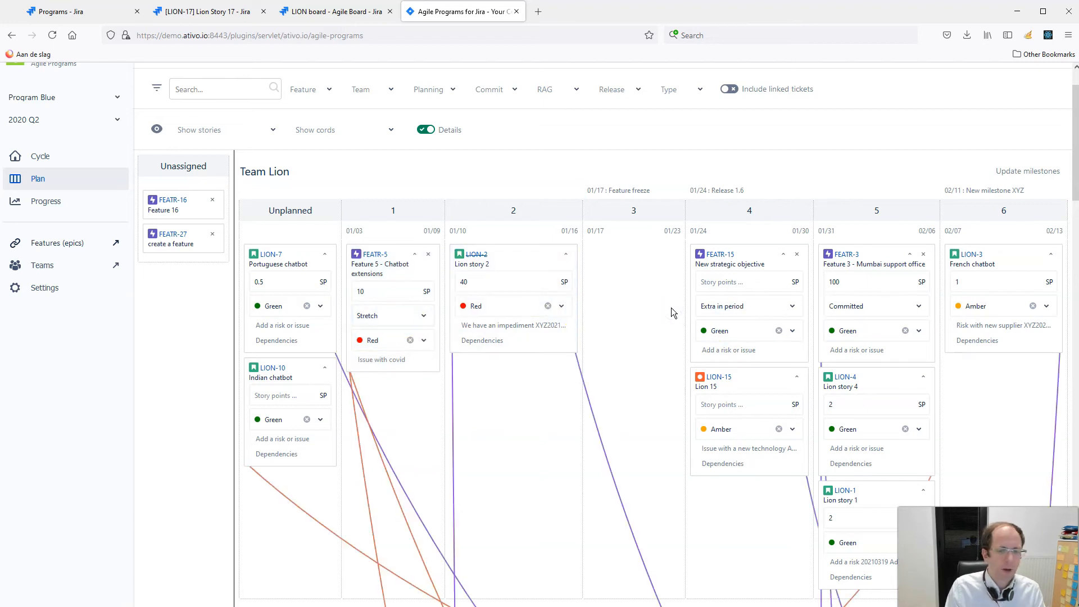
pyautogui.click(798, 378)
pyautogui.click(778, 307)
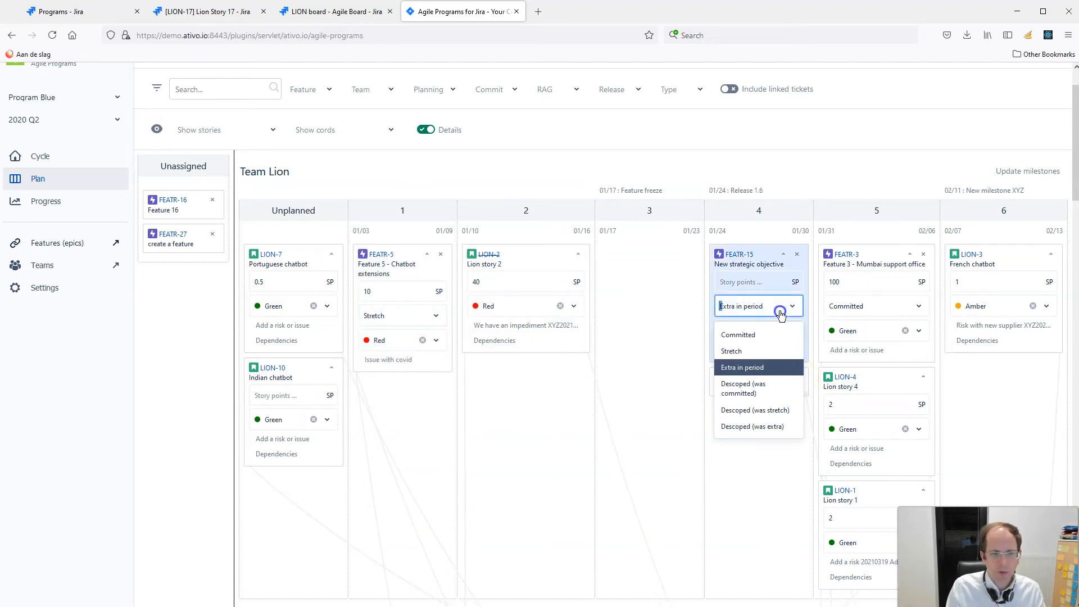
pyautogui.click(661, 365)
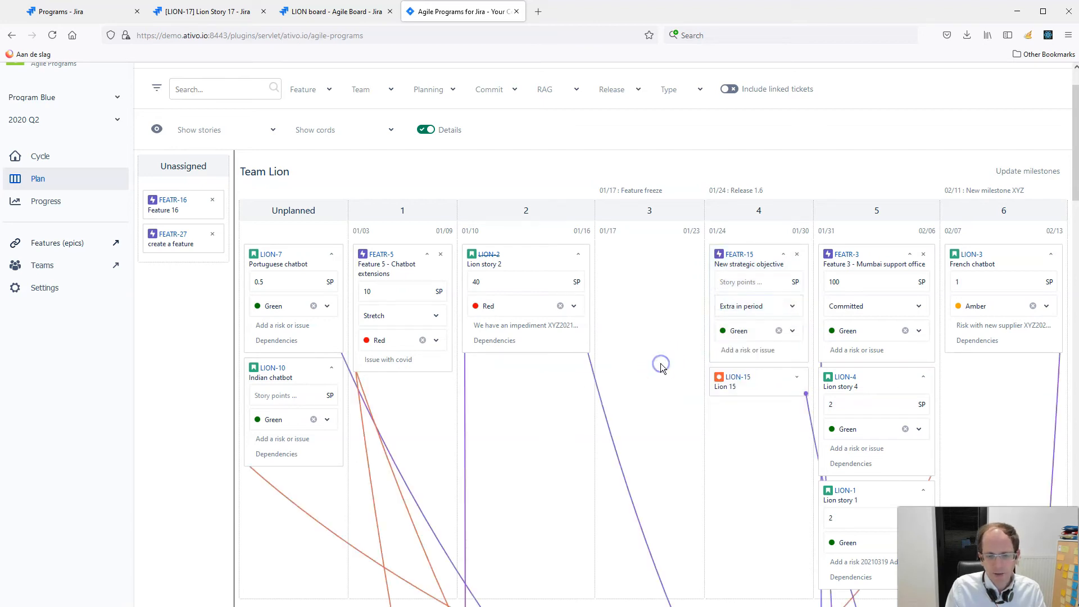
# - Open the program progress per team and examine the commitment labels on Team Lion's features in the sprint overview
pyautogui.click(46, 201)
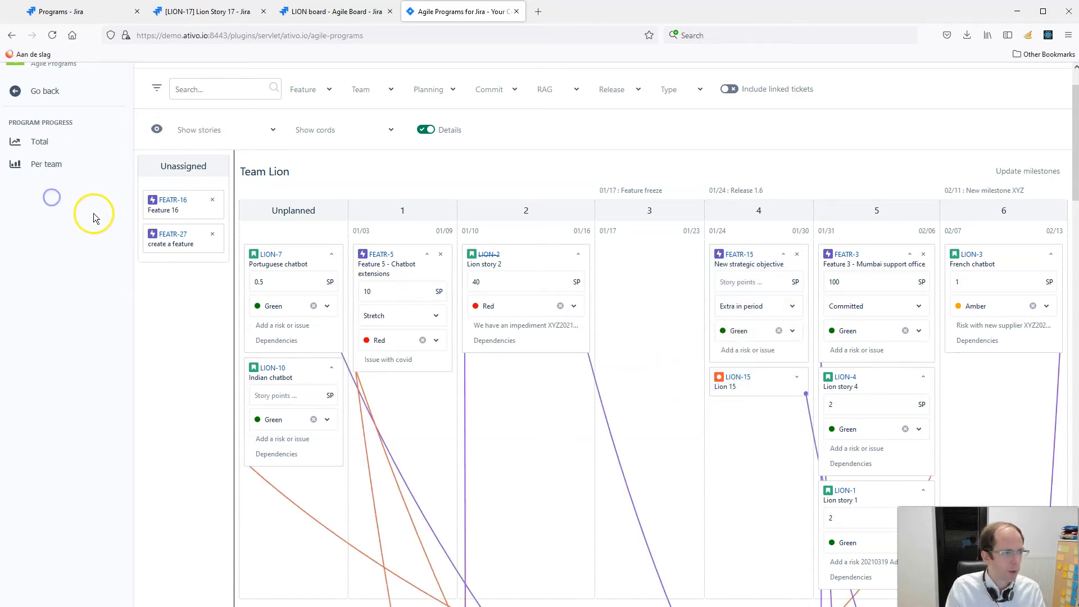
pyautogui.click(71, 168)
pyautogui.scroll(-5, 754, 414)
pyautogui.scroll(2, 771, 434)
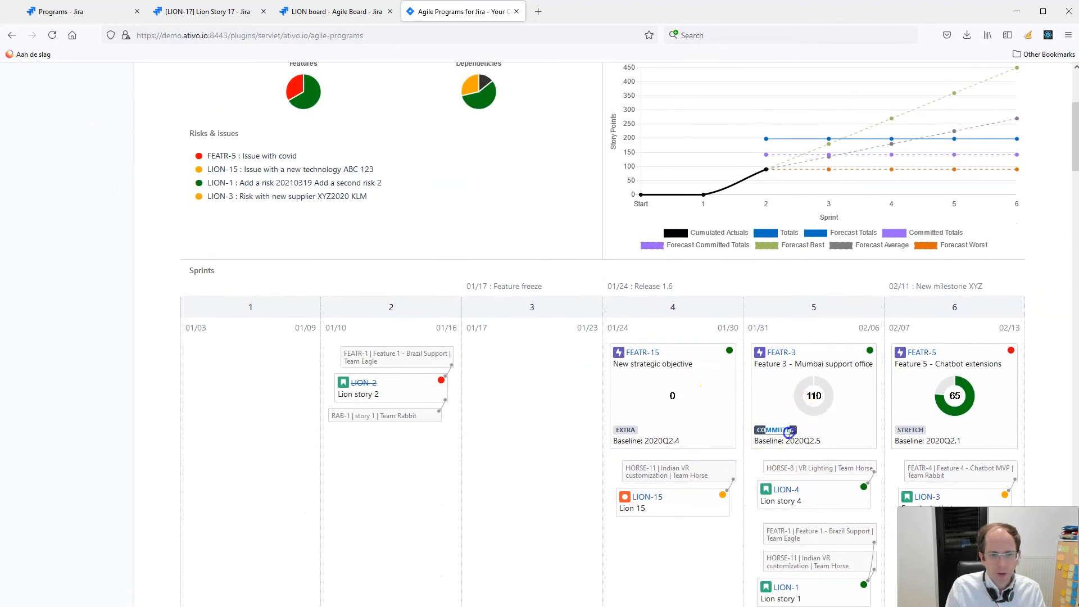
pyautogui.moveTo(610, 432); pyautogui.dragTo(637, 431)
pyautogui.scroll(2, 1021, 332)
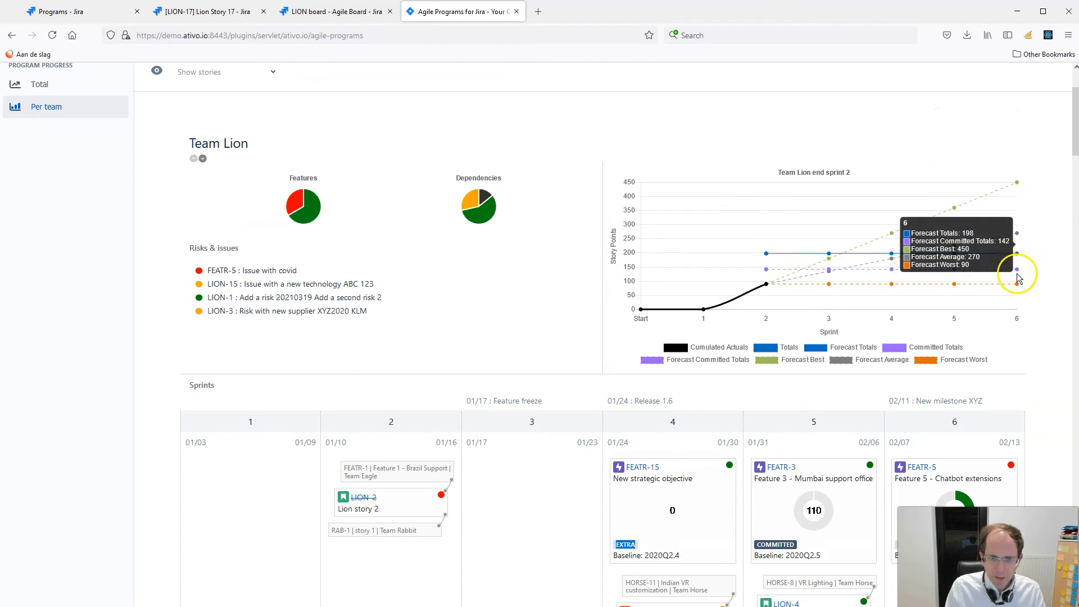
# - Hide the Forecast Worst, Forecast Best and Forecast Average lines in Team Lion's chart and compare the totals with the committed totals
pyautogui.click(927, 359)
pyautogui.click(770, 361)
pyautogui.click(846, 362)
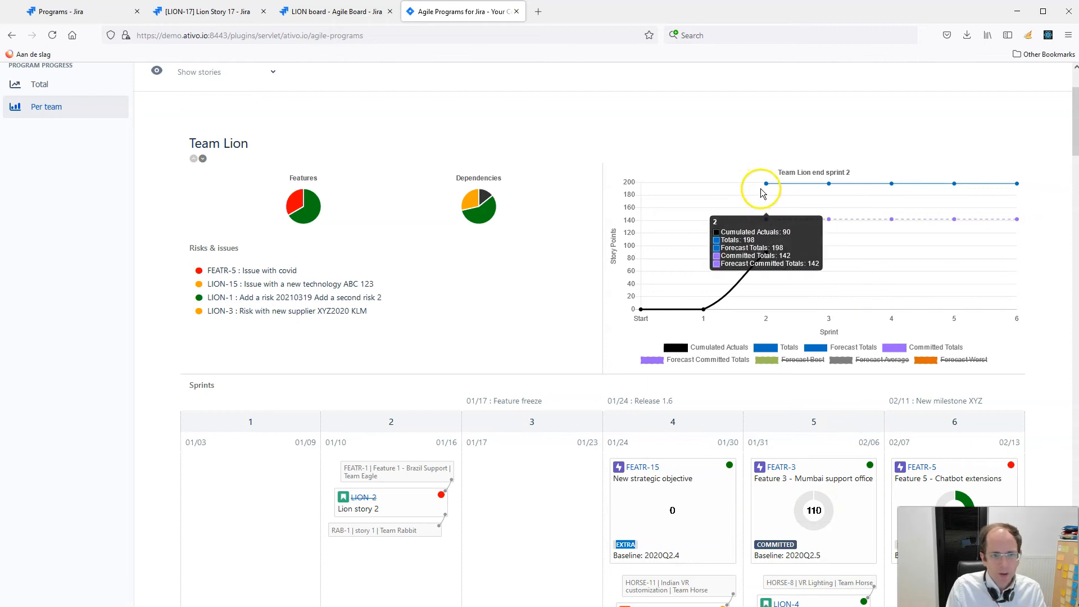
pyautogui.scroll(-2, 831, 365)
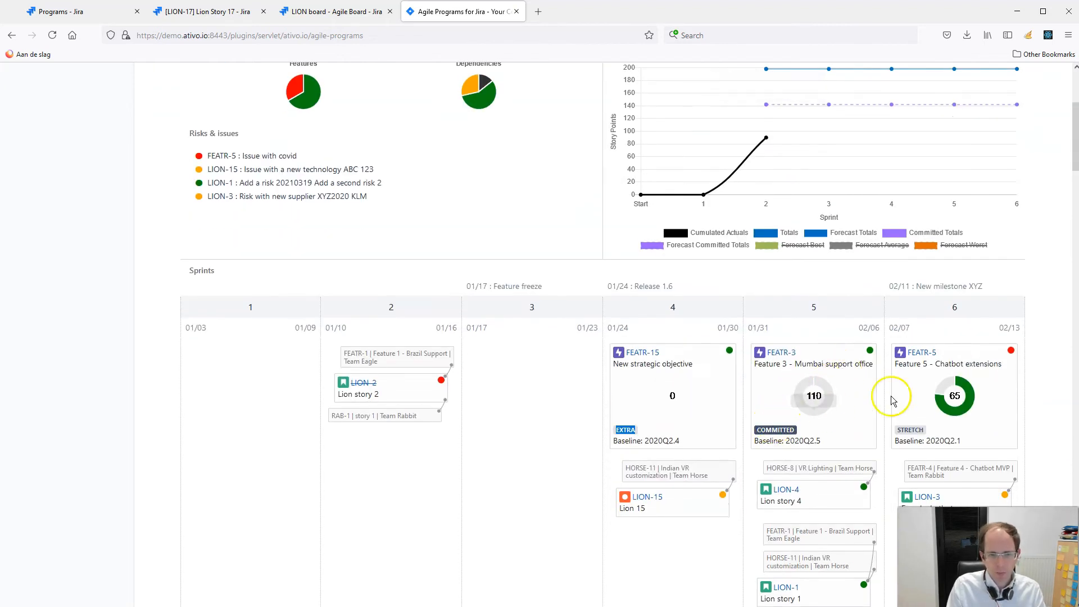
pyautogui.scroll(3, 963, 444)
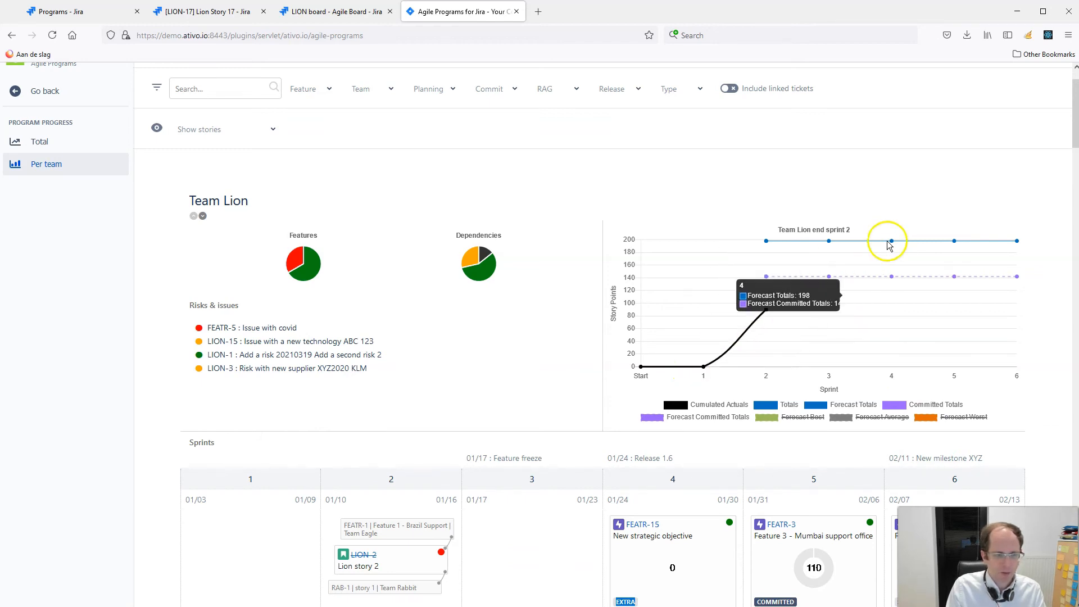
pyautogui.scroll(-1, 879, 267)
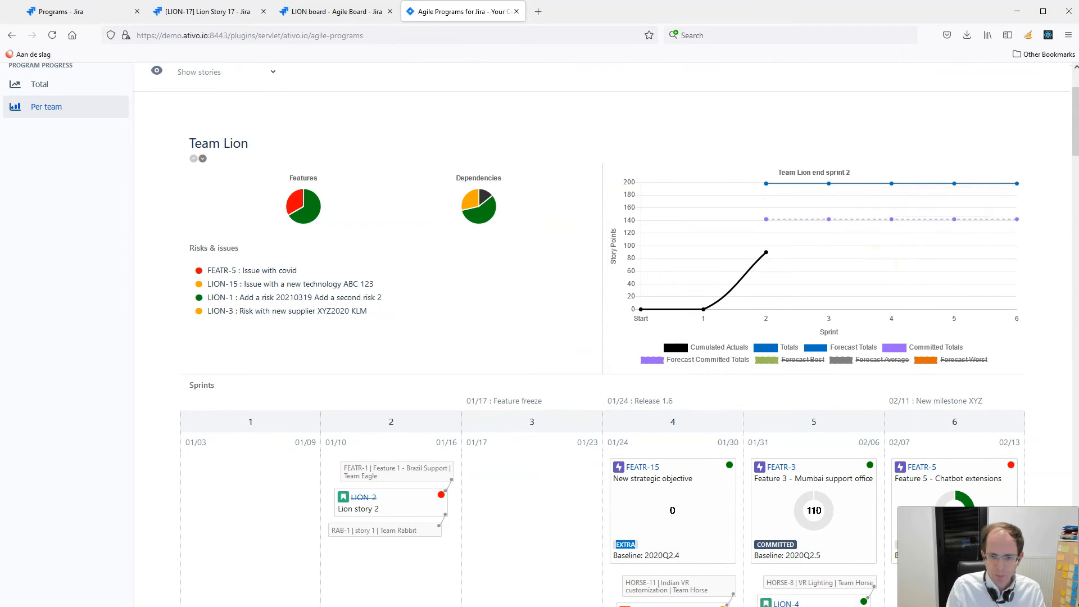
# - Examine Team Lion's story point chart and the milestones above its sprints, up to the 02/11 milestone
pyautogui.scroll(1, 758, 356)
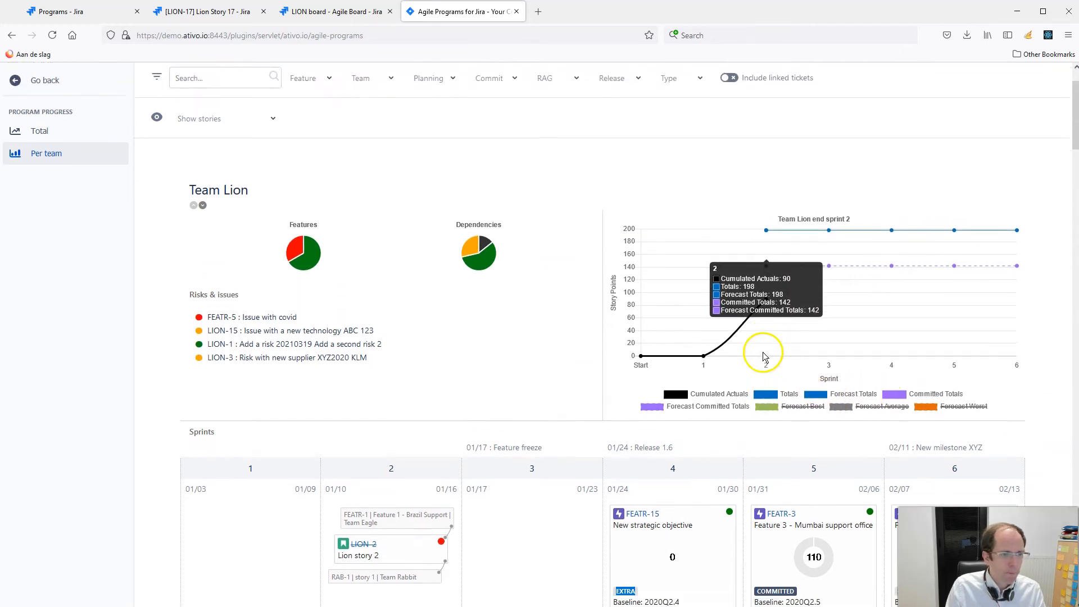
pyautogui.scroll(-2, 943, 341)
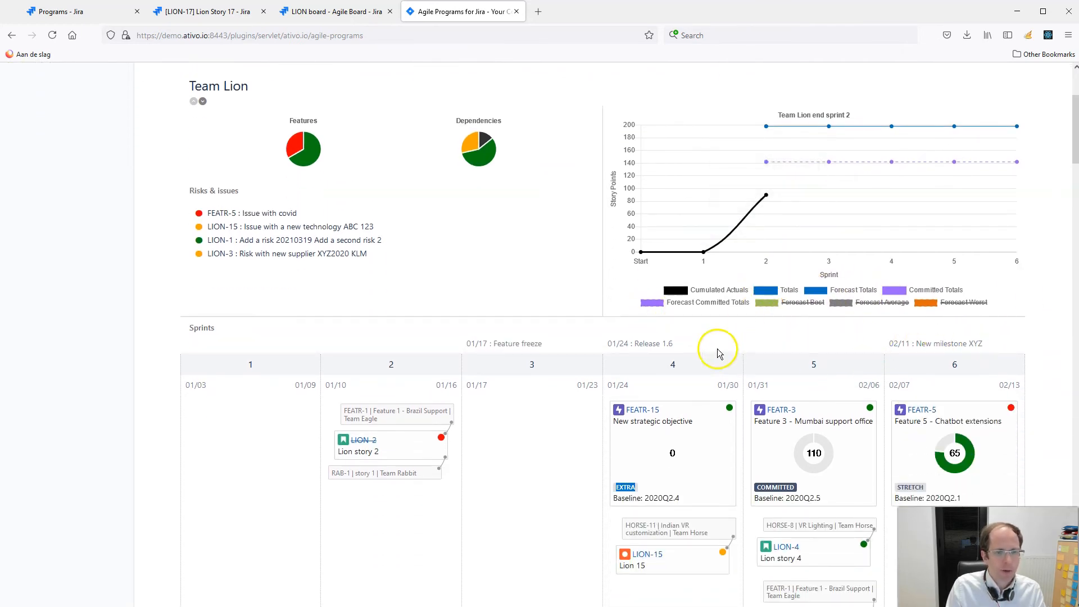
pyautogui.moveTo(484, 341); pyautogui.dragTo(978, 343)
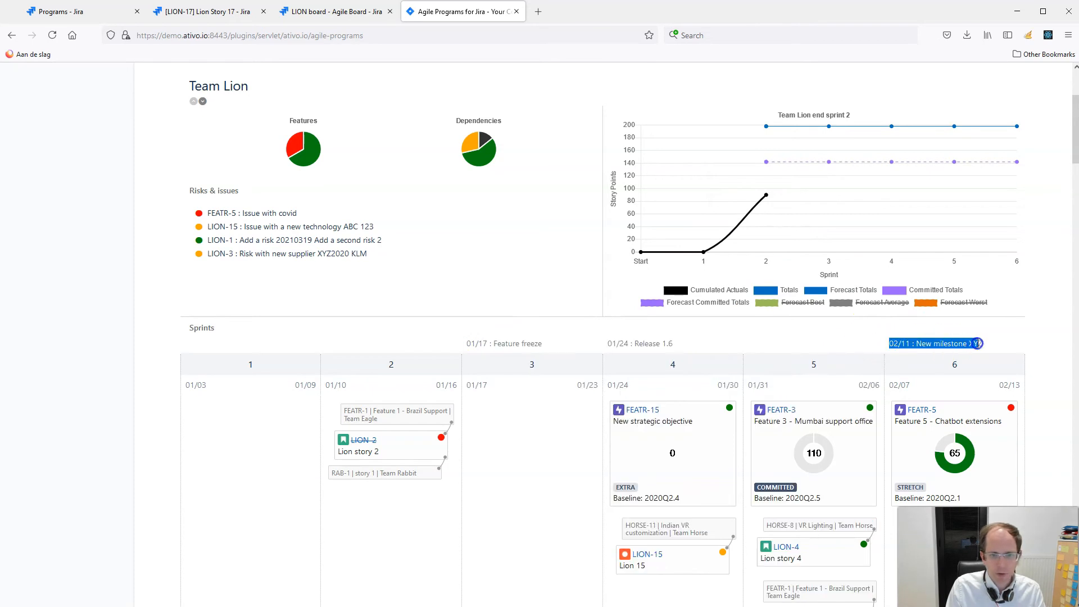
# - Switch to the other site's program progress per team and examine the release milestones above Team Lion's sprints
pyautogui.click(55, 13)
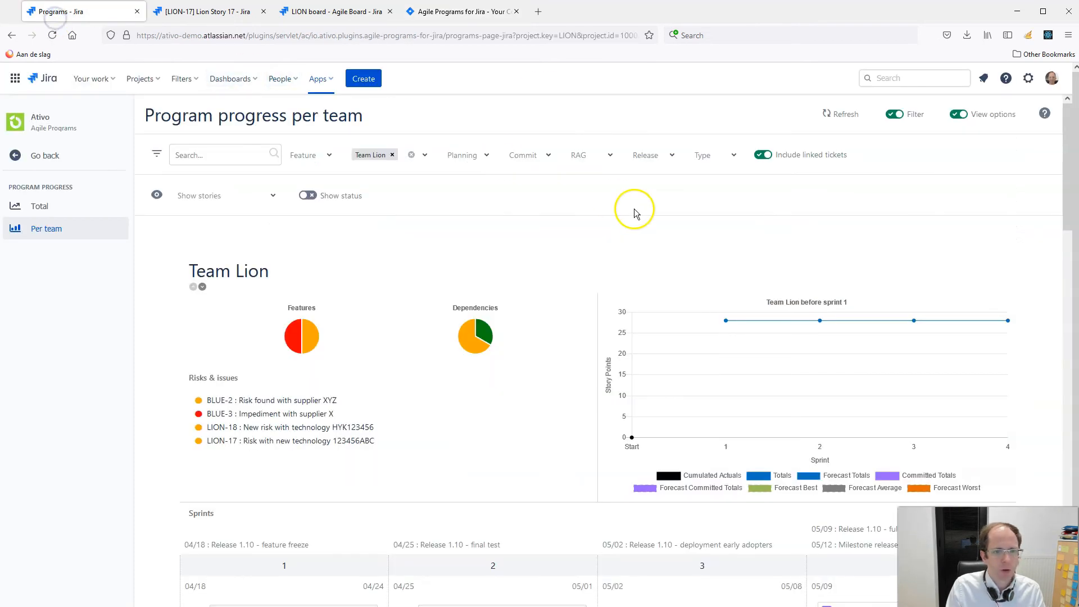
pyautogui.scroll(-4, 634, 208)
pyautogui.scroll(1, 635, 210)
pyautogui.moveTo(929, 313); pyautogui.dragTo(662, 300)
pyautogui.click(662, 300)
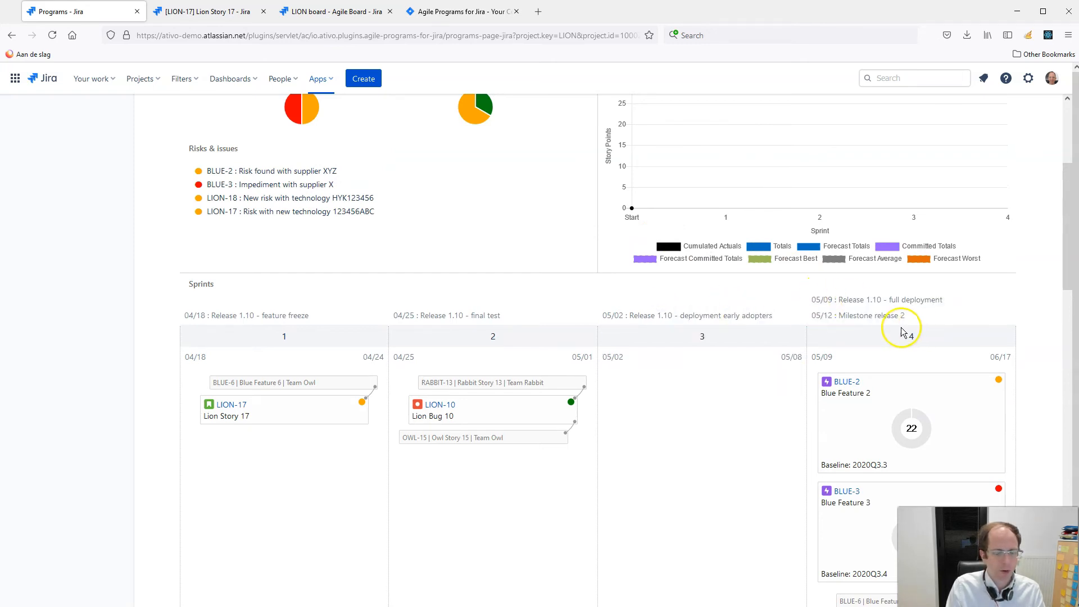
pyautogui.scroll(1, 902, 331)
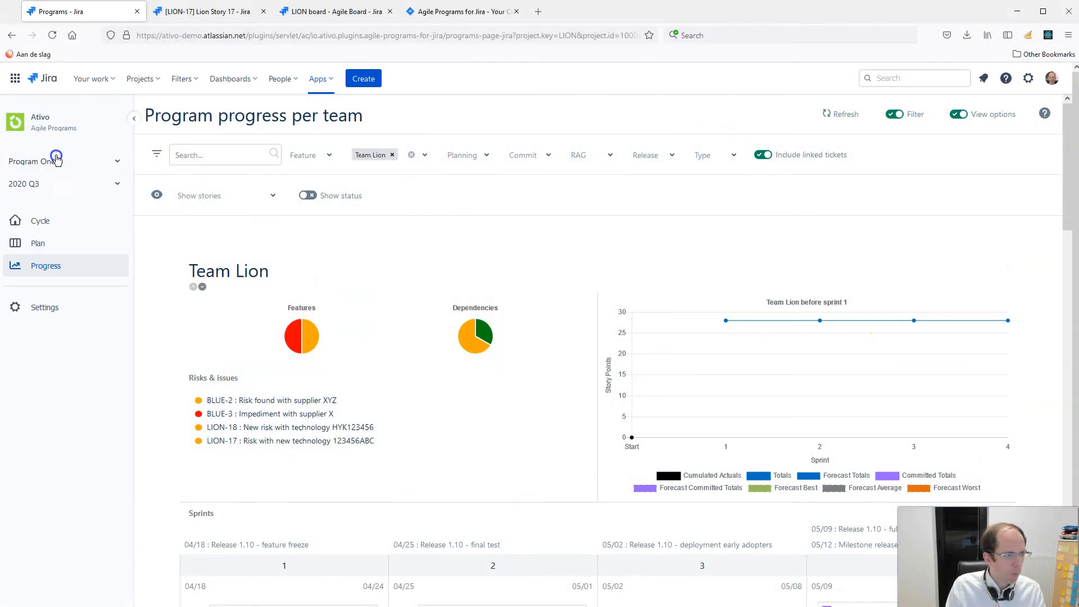
# - Open the team settings and review the name and key of Team Lion
pyautogui.click(57, 317)
pyautogui.click(42, 209)
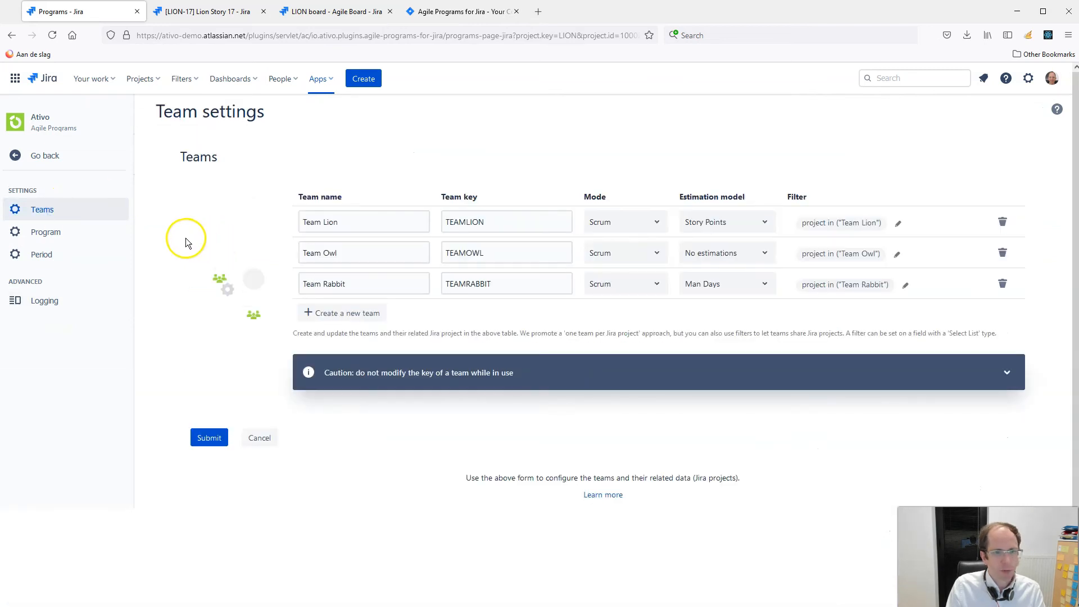
pyautogui.click(352, 223)
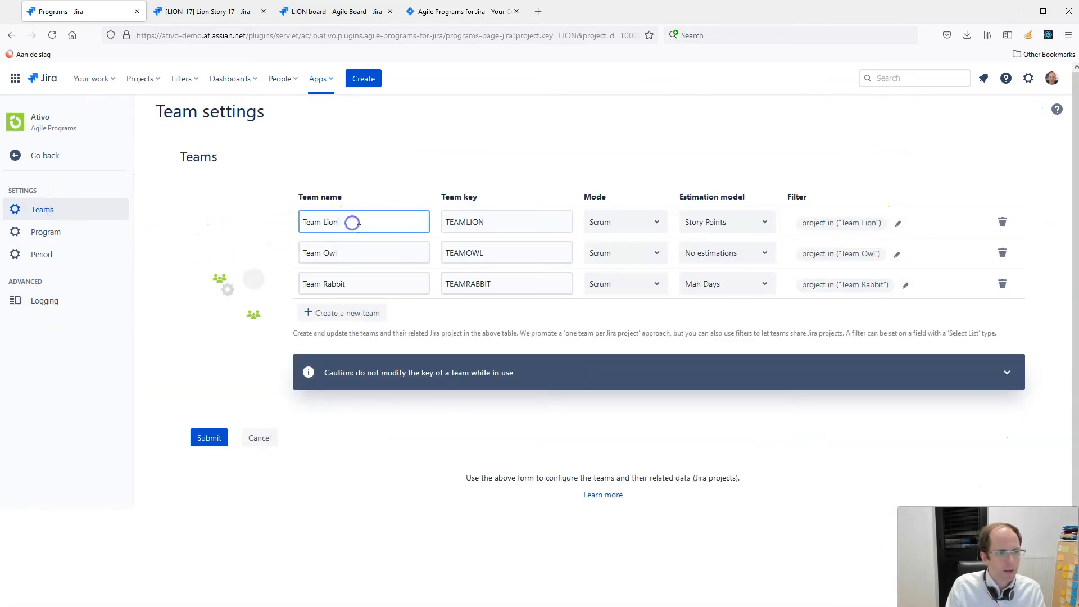
pyautogui.click(515, 221)
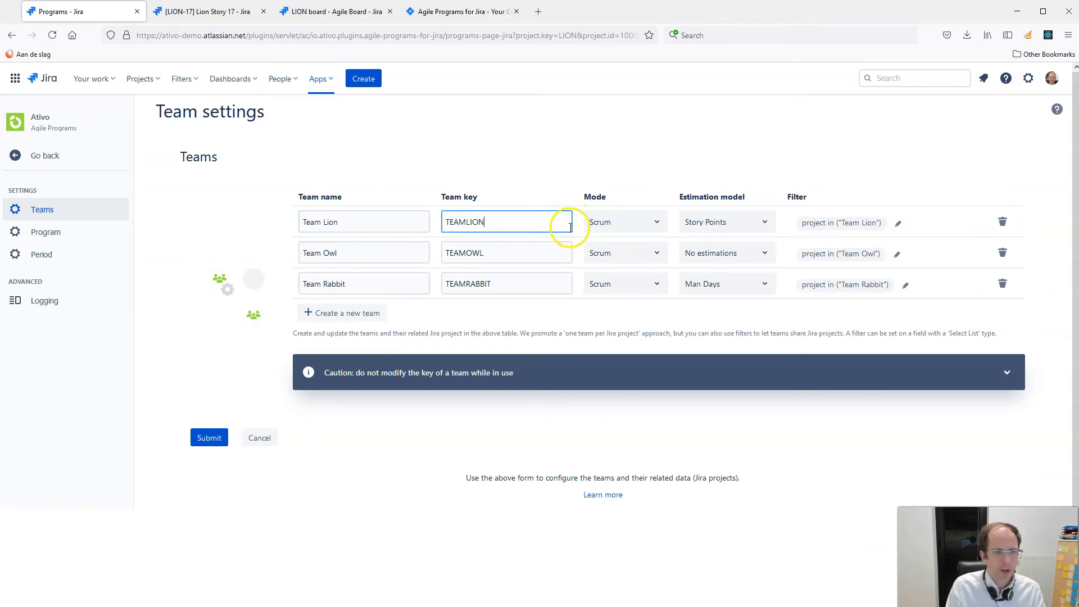
# - Review the mode and estimation model options of Team Lion, keeping Scrum and Story Points
pyautogui.click(618, 222)
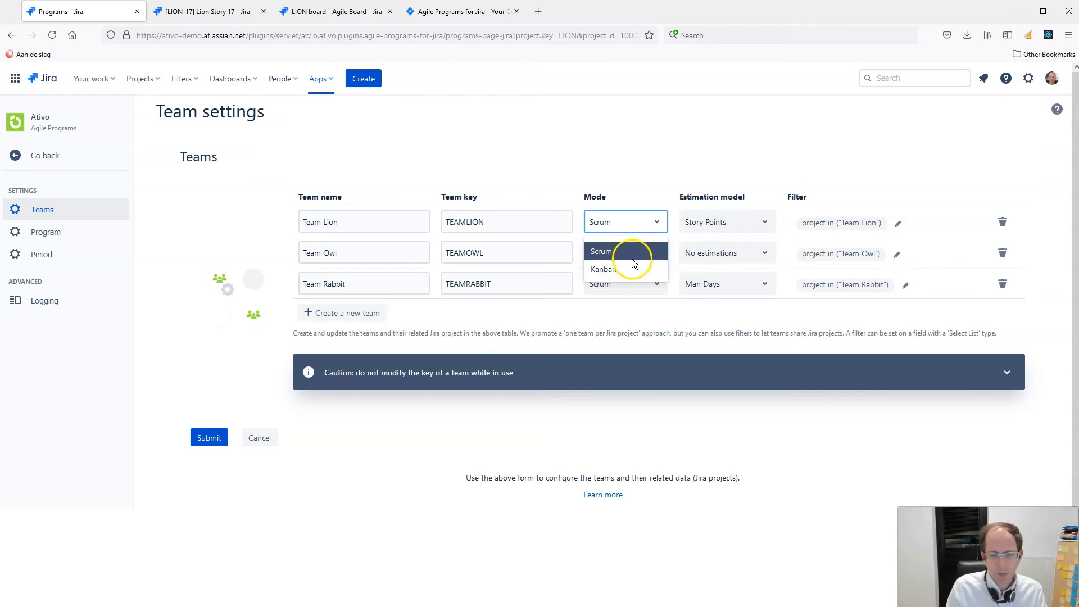
pyautogui.click(671, 185)
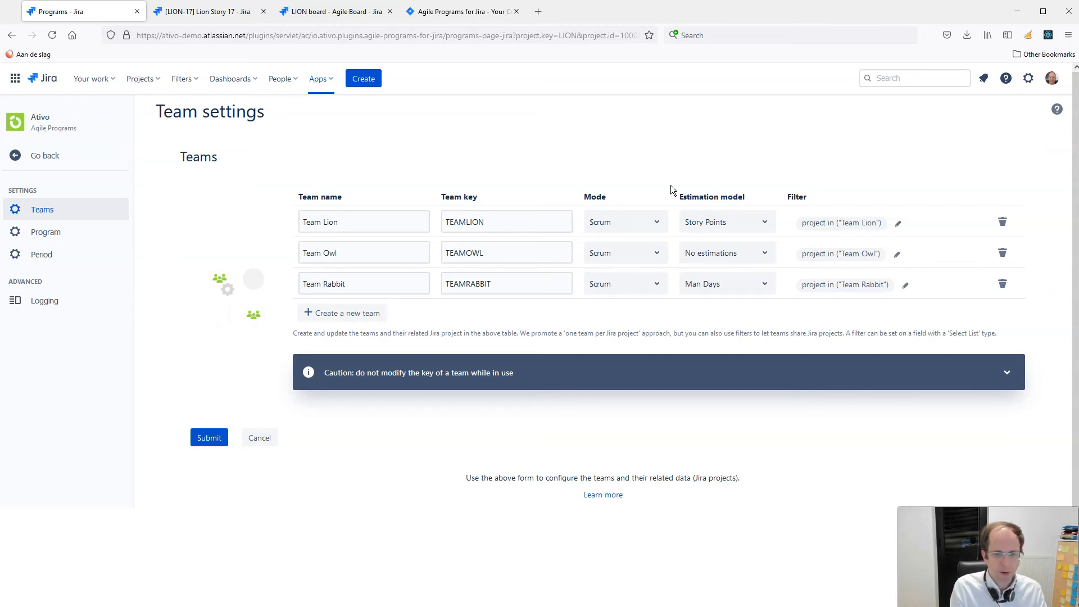
pyautogui.click(705, 225)
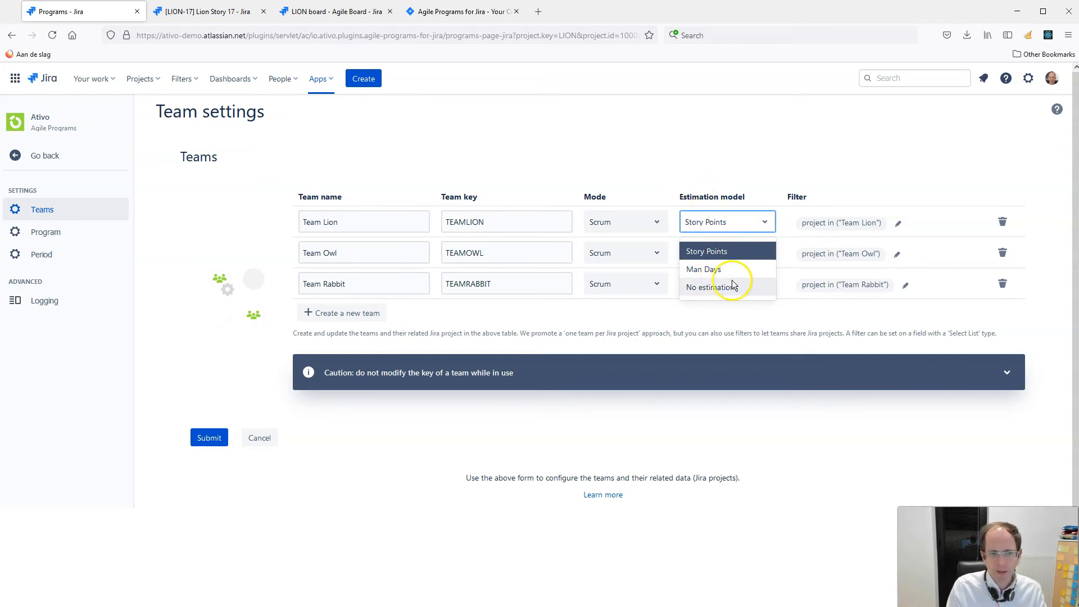
pyautogui.click(743, 251)
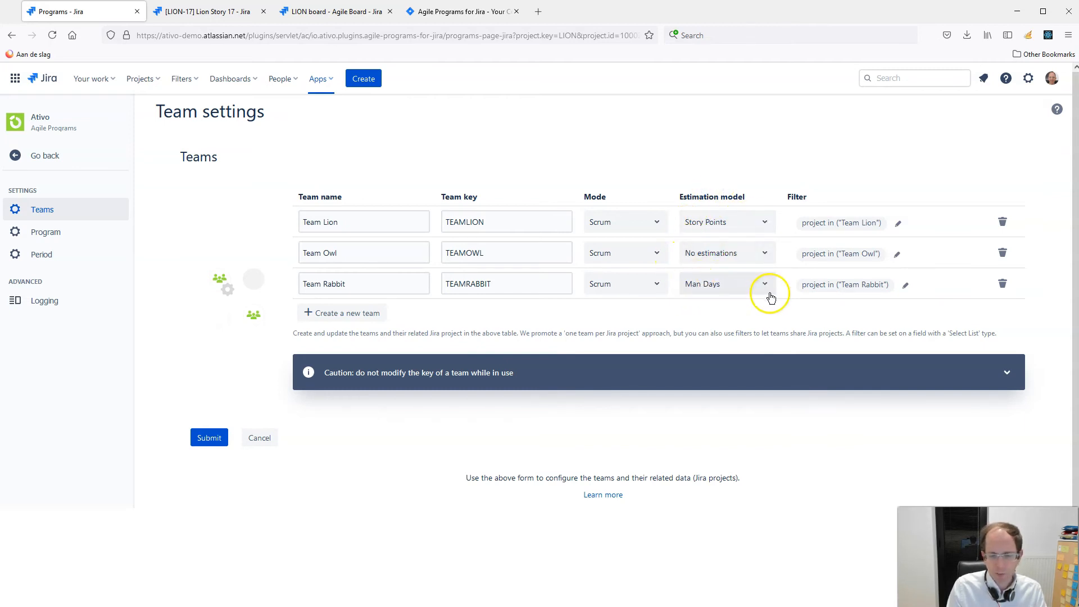
# - Return to the program progress per team and compare the chart units of Team Lion, Team Owl and Team Rabbit
pyautogui.click(59, 163)
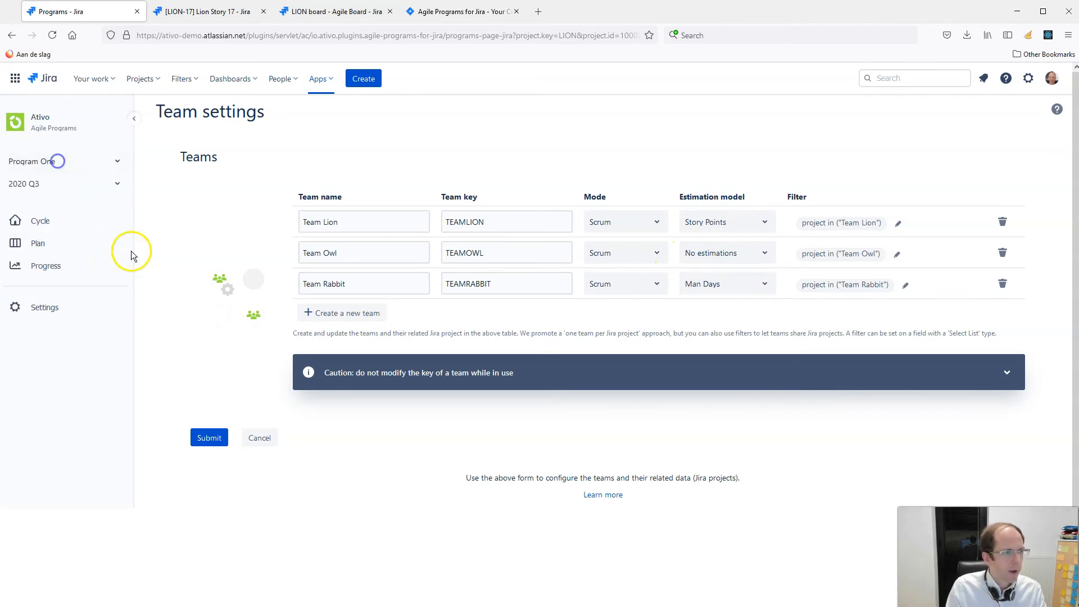
pyautogui.click(58, 268)
pyautogui.click(53, 229)
pyautogui.scroll(-2, 717, 258)
pyautogui.click(598, 286)
pyautogui.scroll(-12, 609, 250)
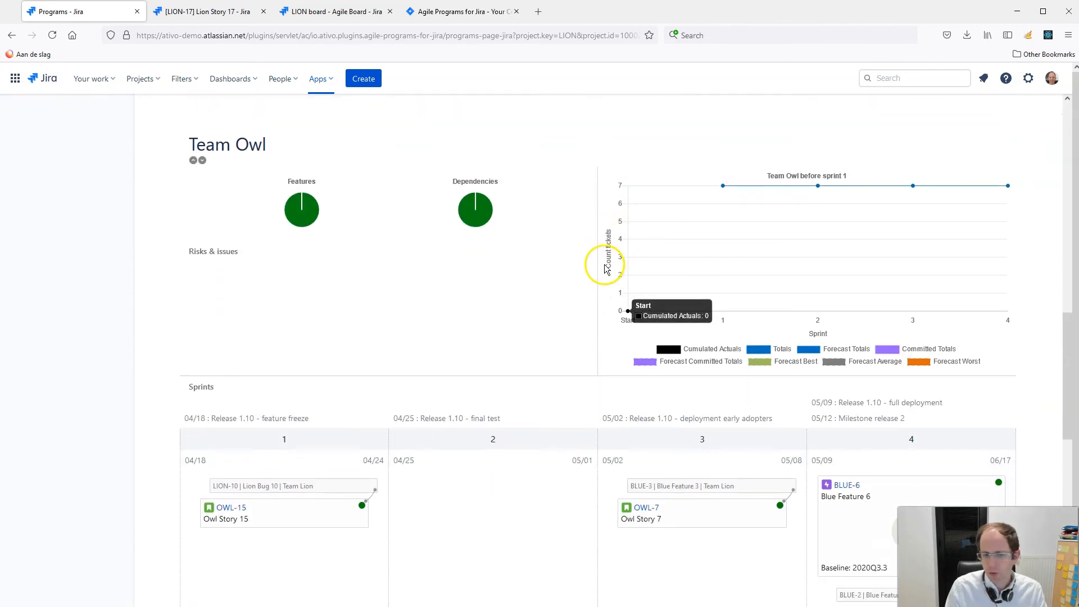
pyautogui.scroll(-11, 697, 344)
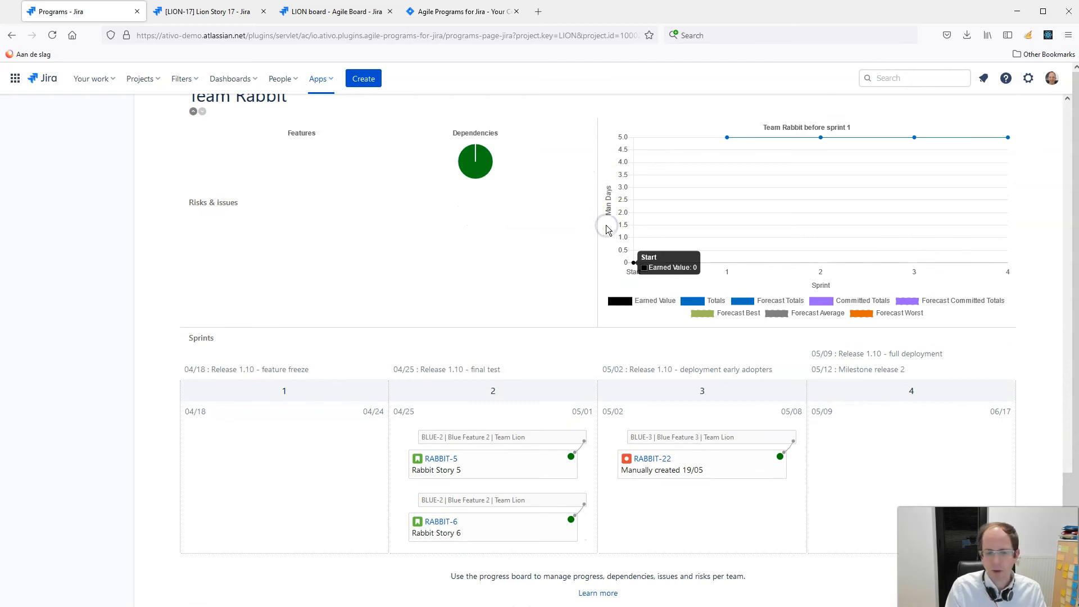
pyautogui.scroll(20, 606, 228)
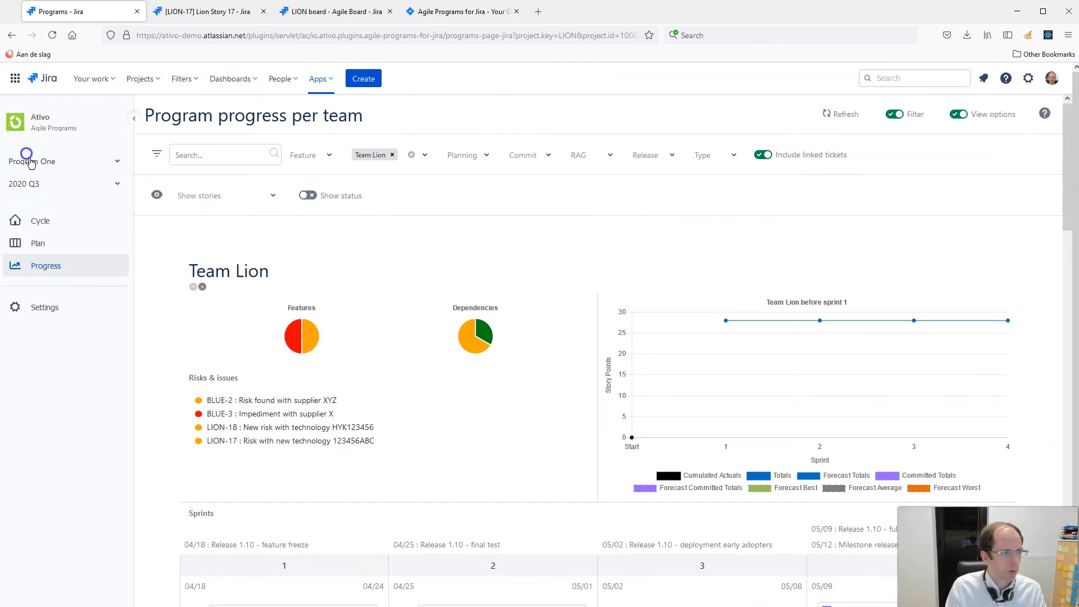
# - Reopen the team settings and review the project filter of each team
pyautogui.click(43, 307)
pyautogui.click(62, 236)
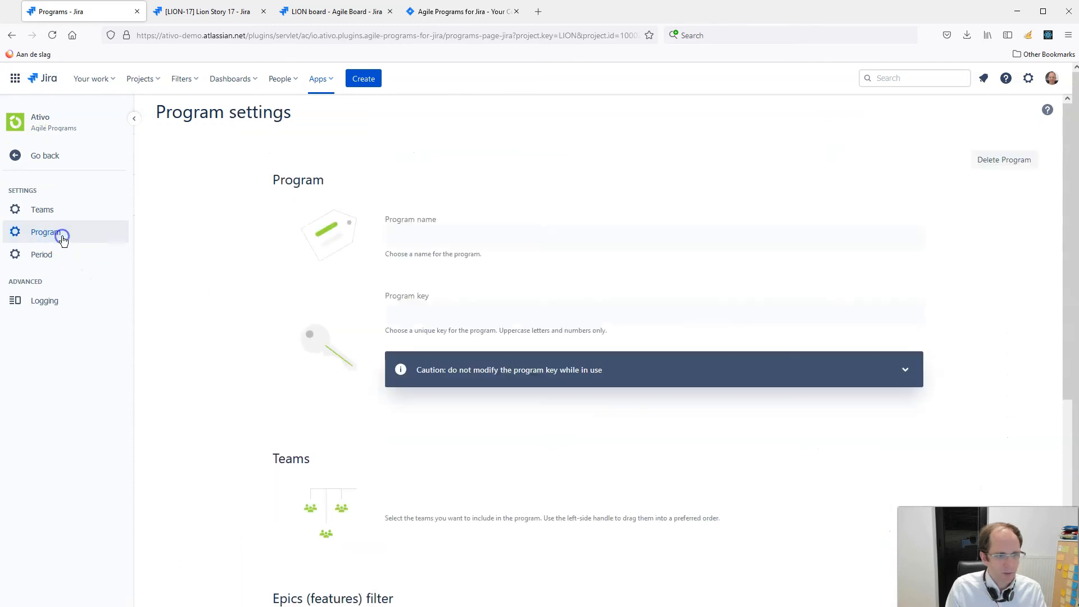
pyautogui.click(56, 211)
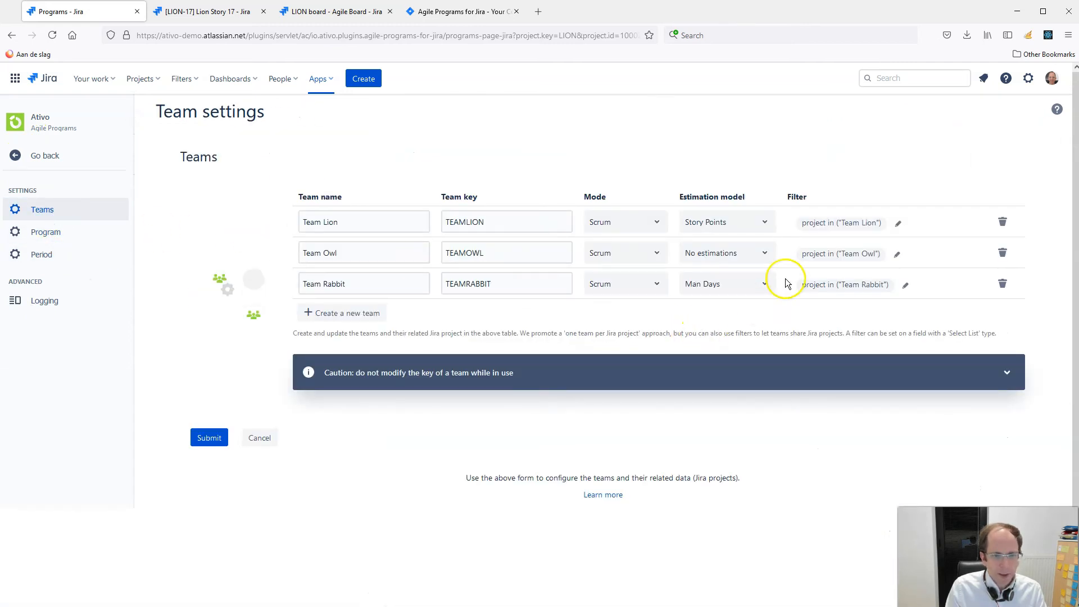
# - Try to extend Team Lion's filter with the Program green project and a field filter, checking the available Jira fields
pyautogui.click(880, 225)
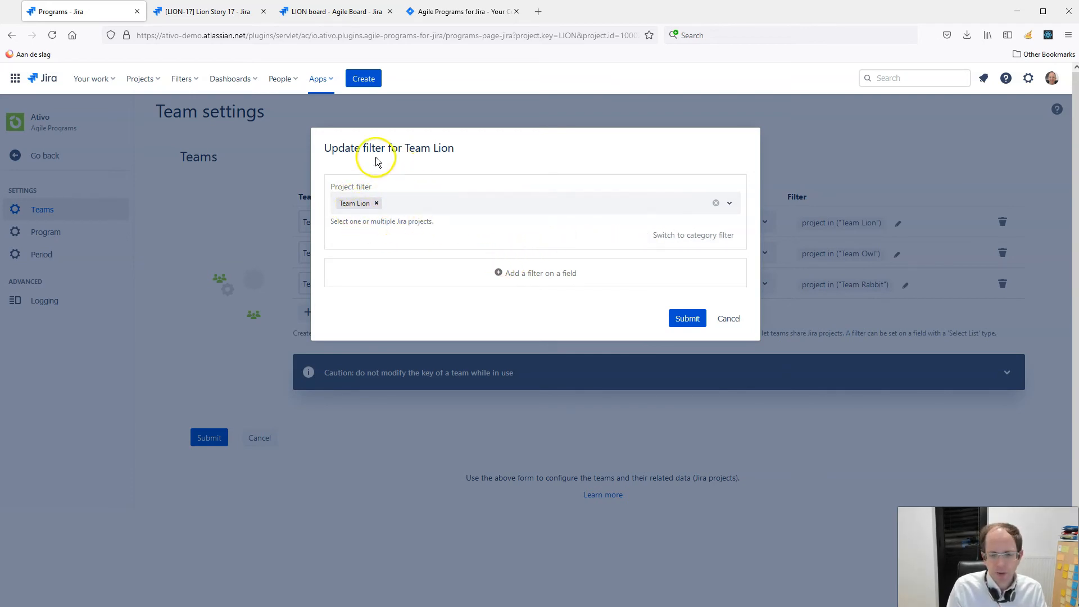
pyautogui.click(542, 273)
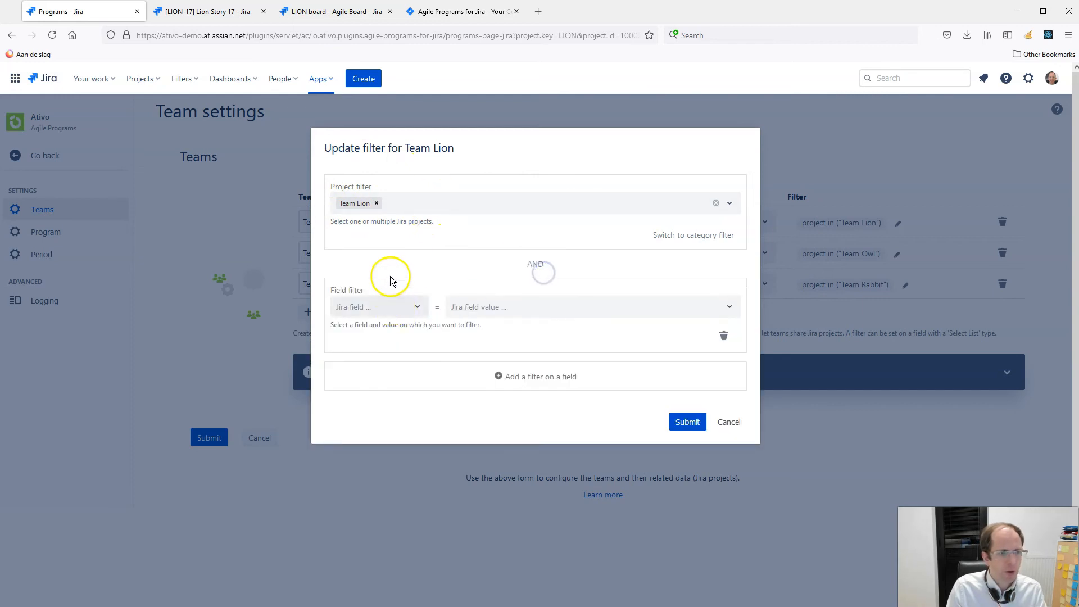
pyautogui.click(443, 203)
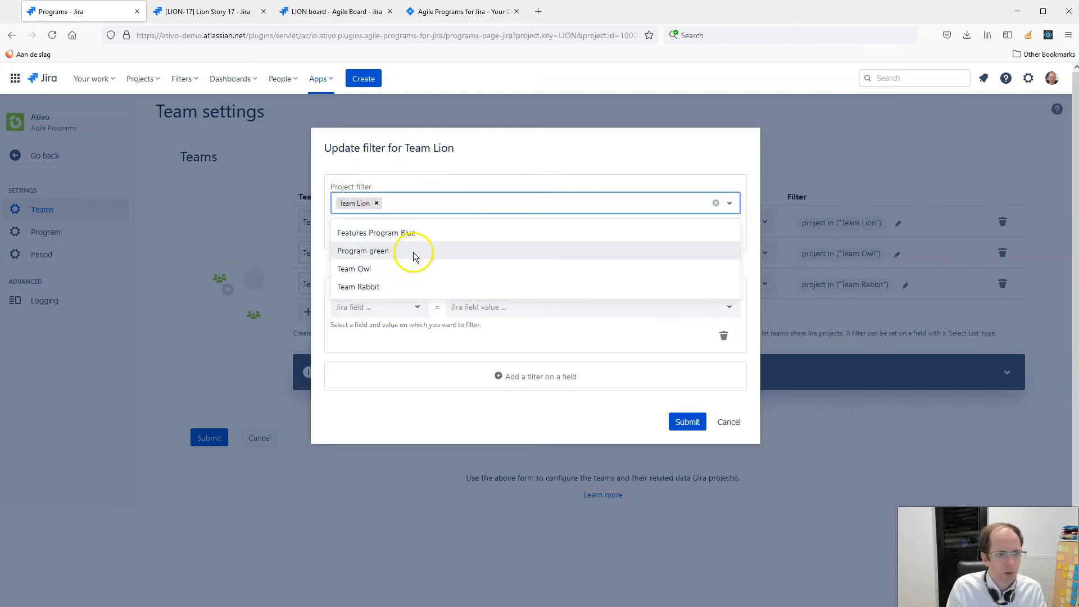
pyautogui.click(415, 254)
pyautogui.click(388, 309)
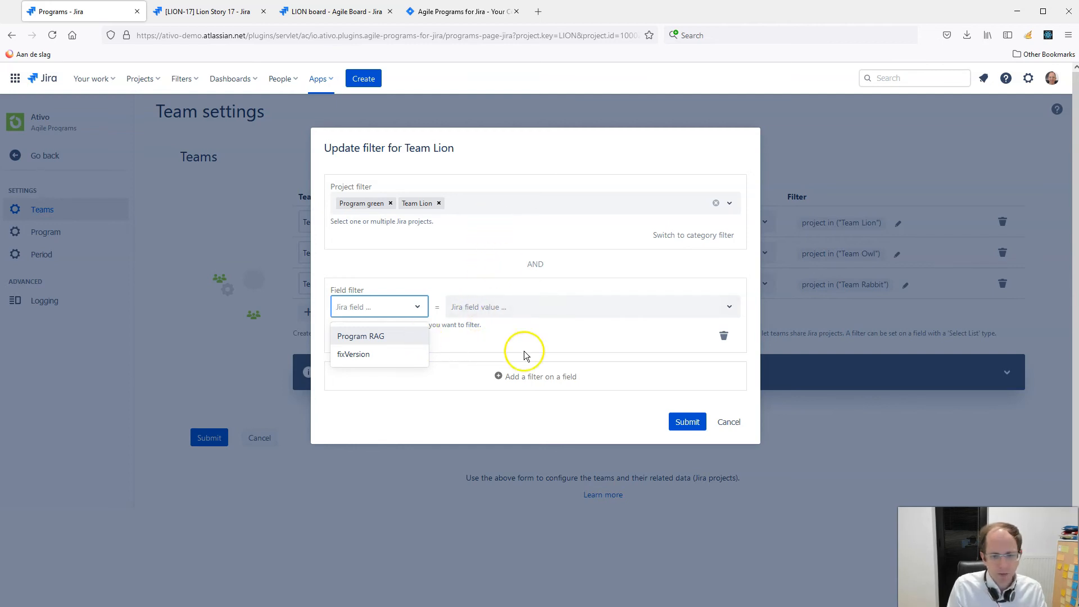
pyautogui.click(729, 422)
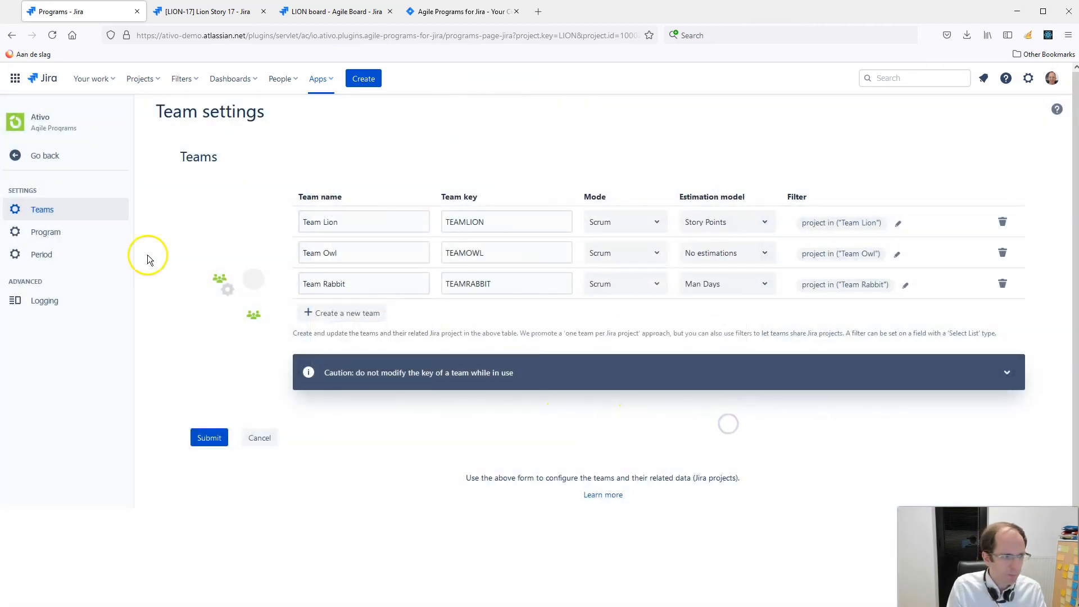
# - Open the program settings and review the program name and program key
pyautogui.click(37, 239)
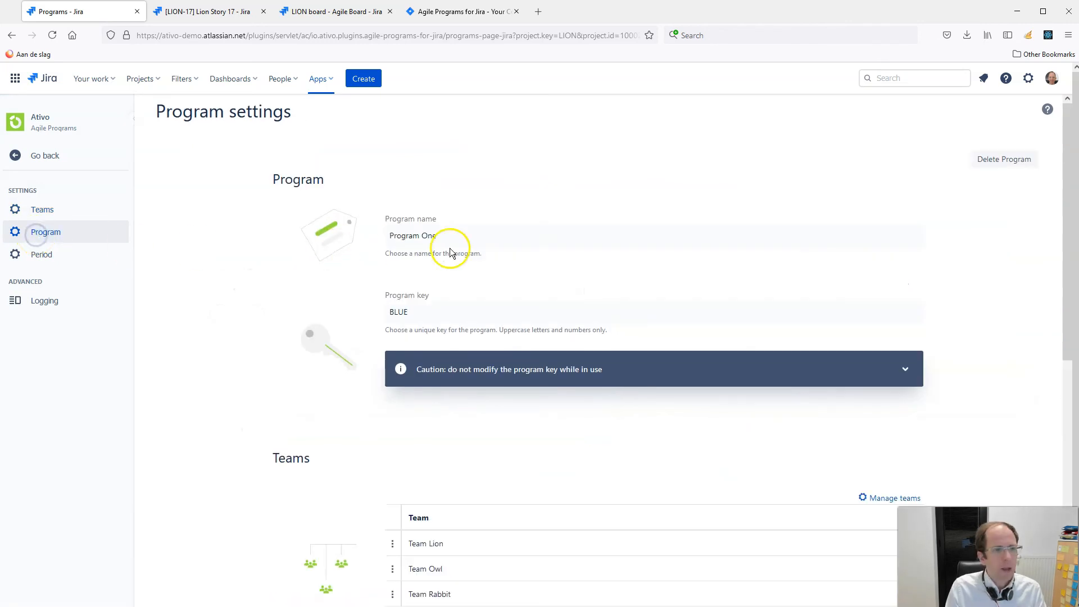
pyautogui.tripleClick(529, 231)
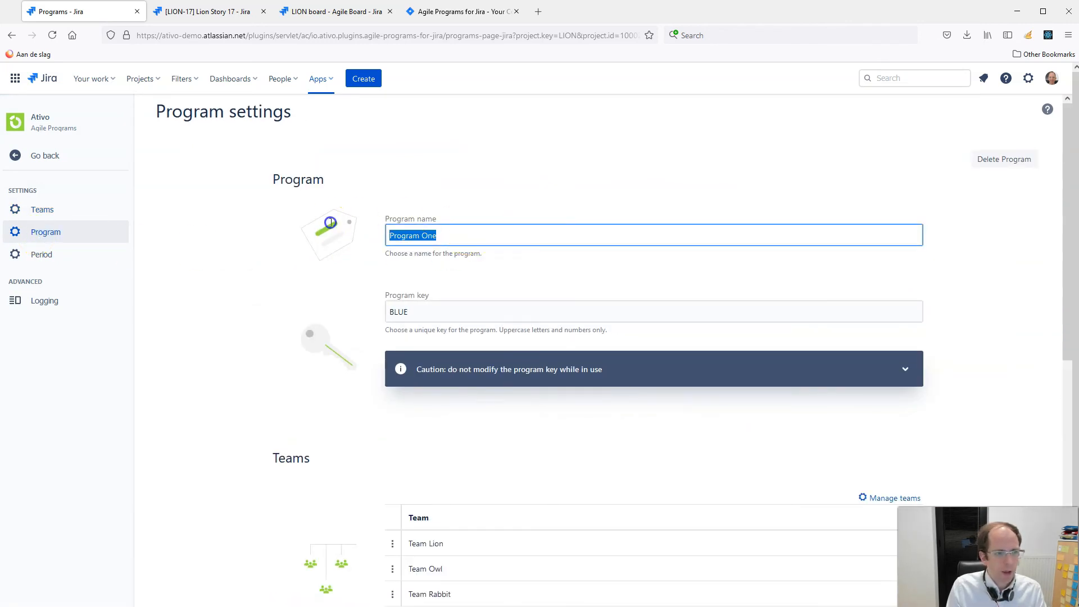
pyautogui.click(447, 317)
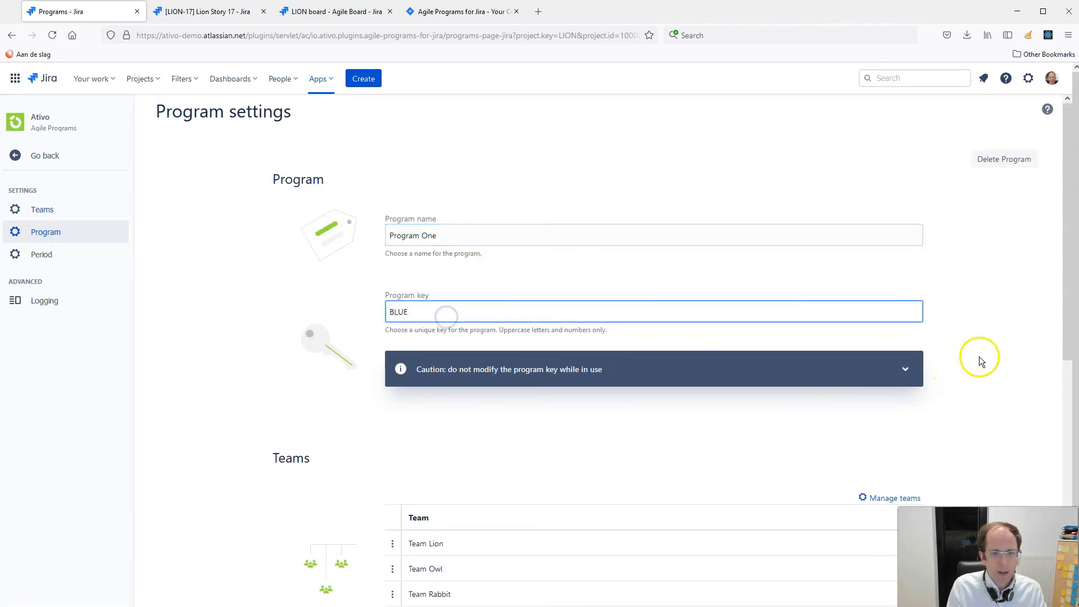
# - Move Team Rabbit to the first position in the program's team list
pyautogui.scroll(-5, 979, 356)
pyautogui.scroll(1, 404, 249)
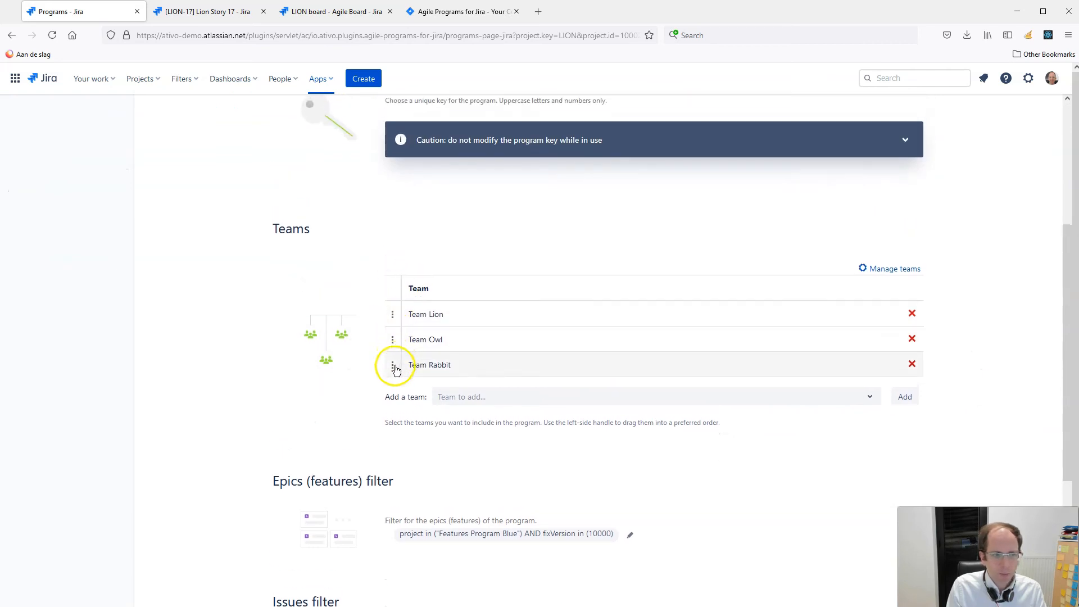
pyautogui.click(510, 396)
pyautogui.moveTo(393, 364); pyautogui.dragTo(393, 318)
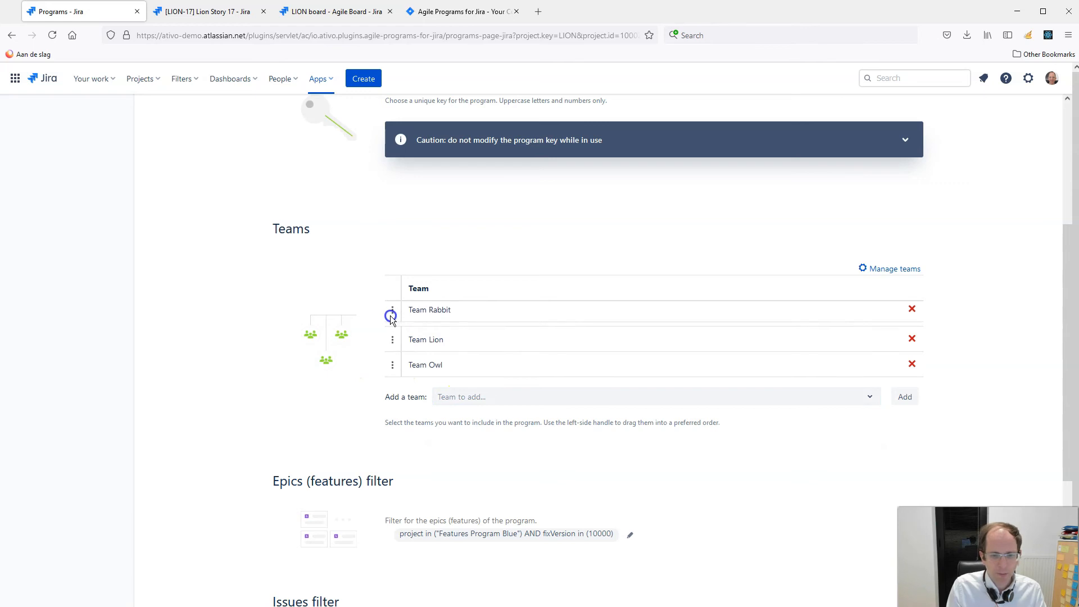
# - Review the project and fixVersion conditions of the epics (features) filter and try to add a second field filter
pyautogui.scroll(-4, 438, 315)
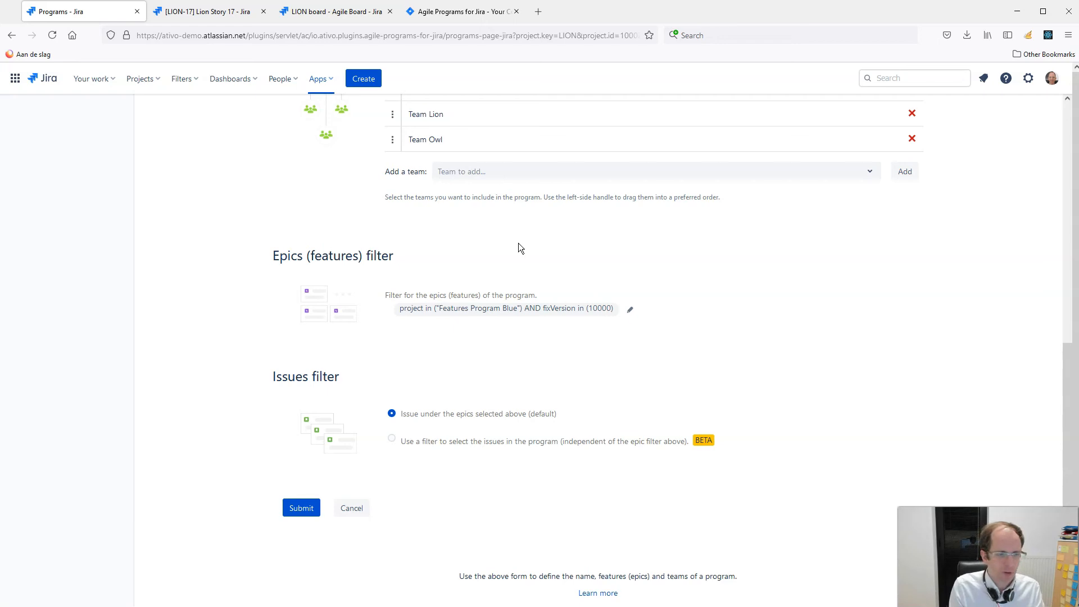
pyautogui.click(630, 309)
pyautogui.click(440, 202)
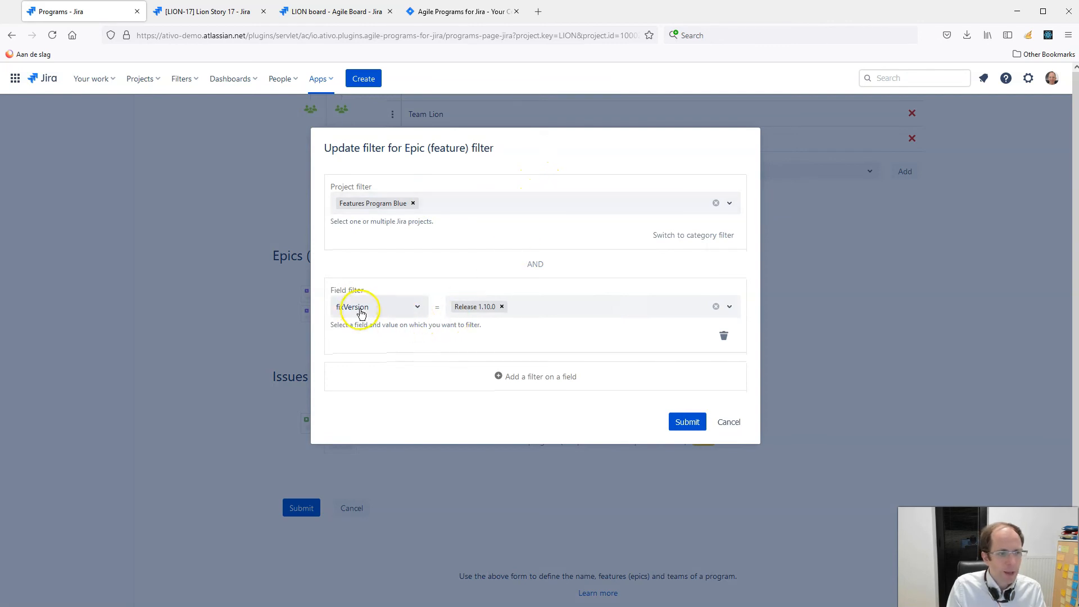
pyautogui.click(504, 375)
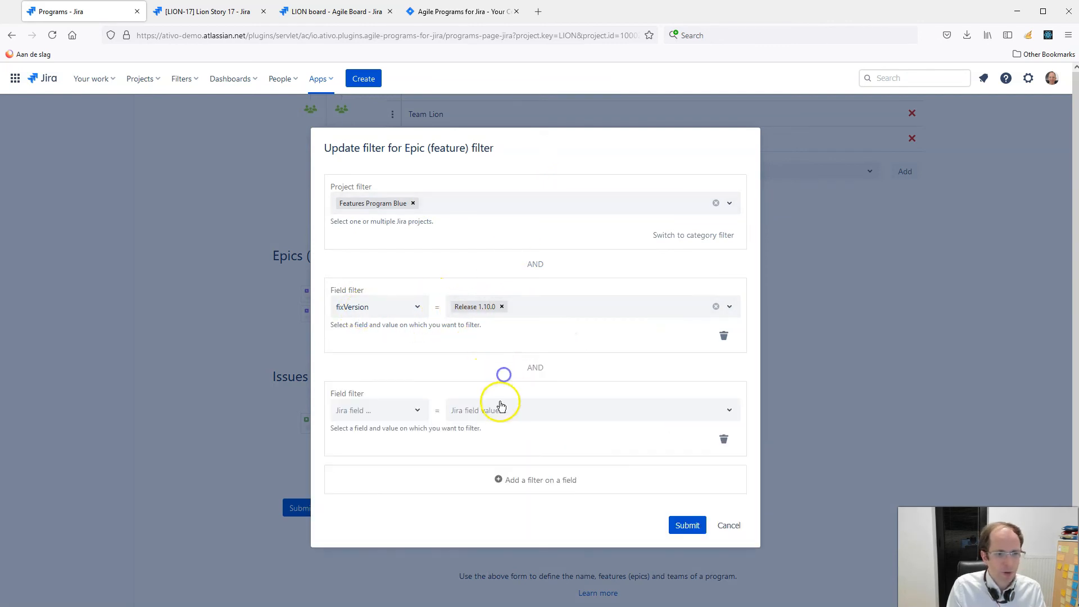
pyautogui.click(728, 526)
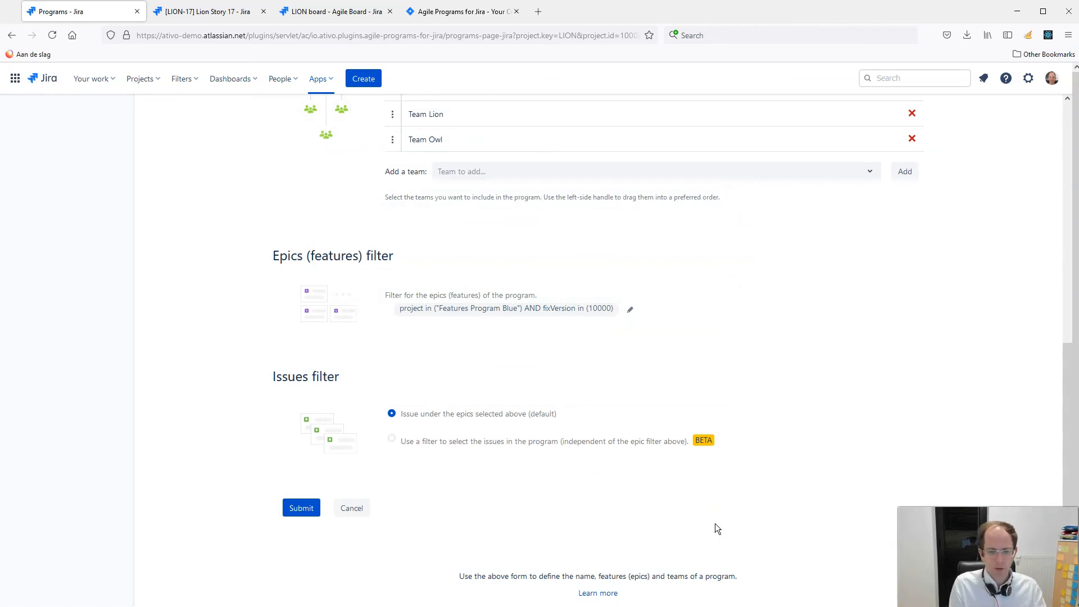
# - Set the issues filter to select the program's issues with a filter independent of the epic filter
pyautogui.scroll(2, 438, 489)
pyautogui.scroll(-2, 438, 489)
pyautogui.moveTo(395, 404); pyautogui.dragTo(673, 460)
pyautogui.click(673, 460)
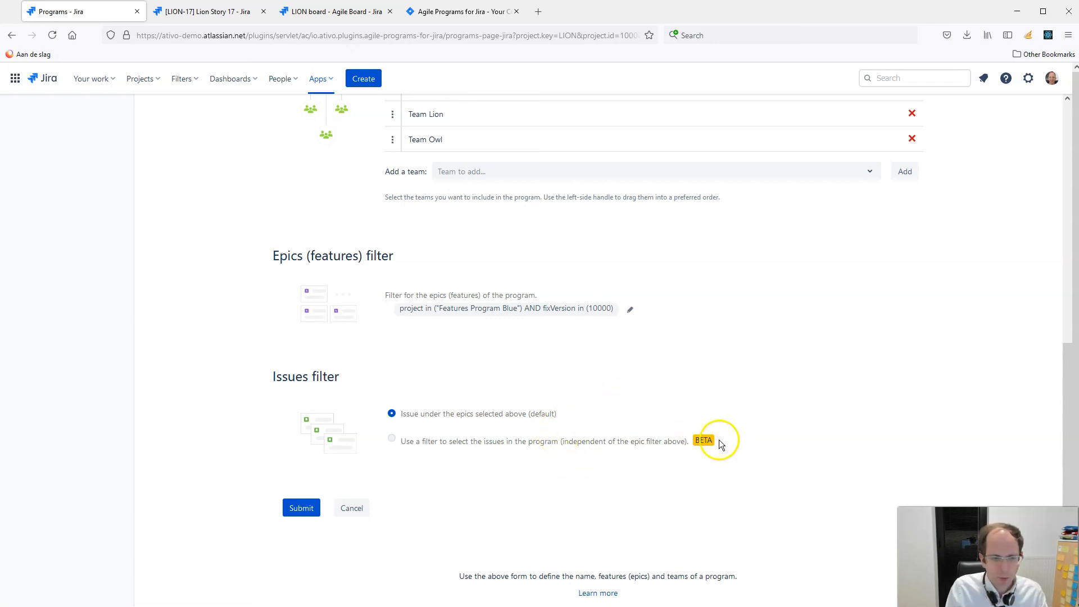
pyautogui.click(410, 440)
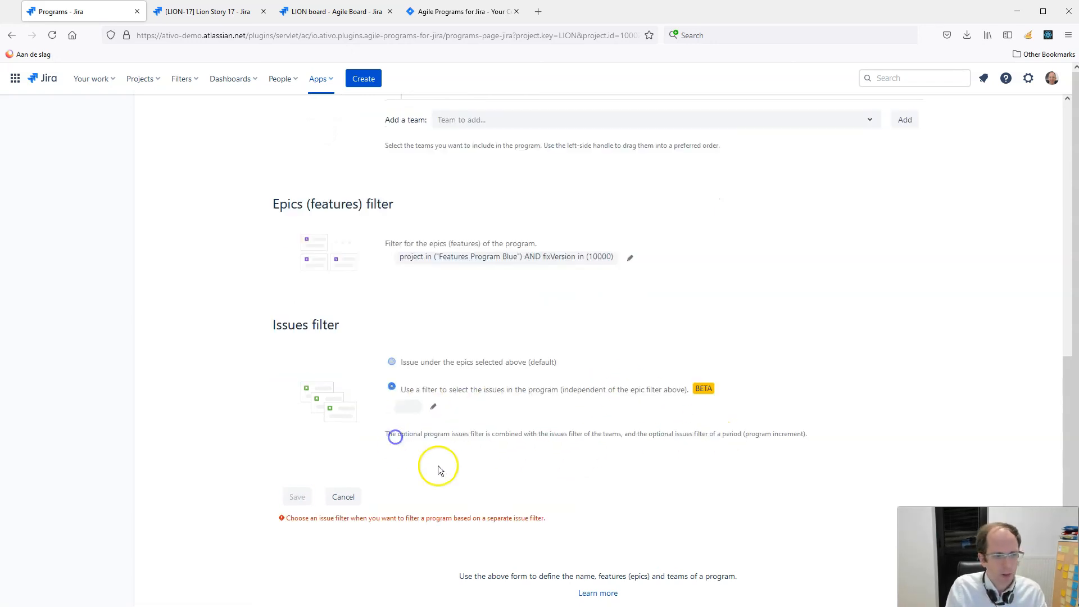
# - Inspect the independent issue filter's project and field conditions, and leave the program settings without saving
pyautogui.click(411, 412)
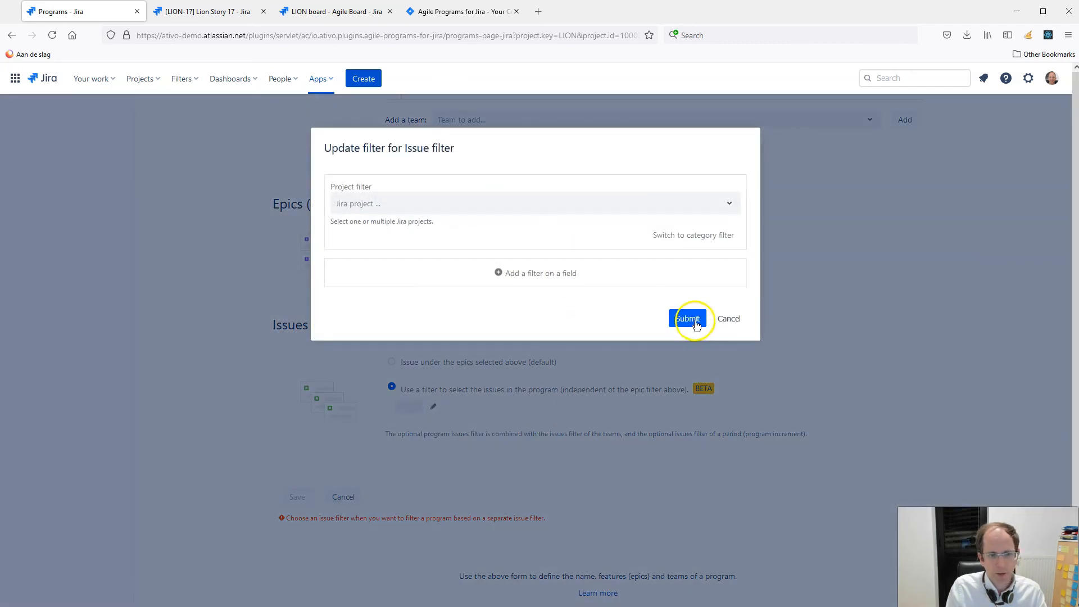
pyautogui.click(688, 319)
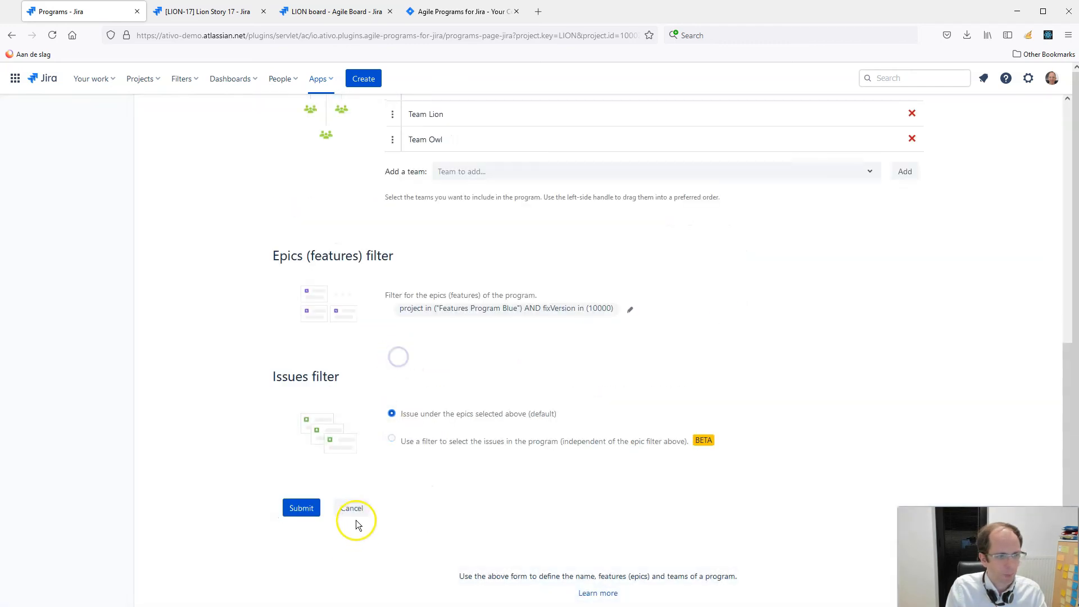
pyautogui.click(344, 497)
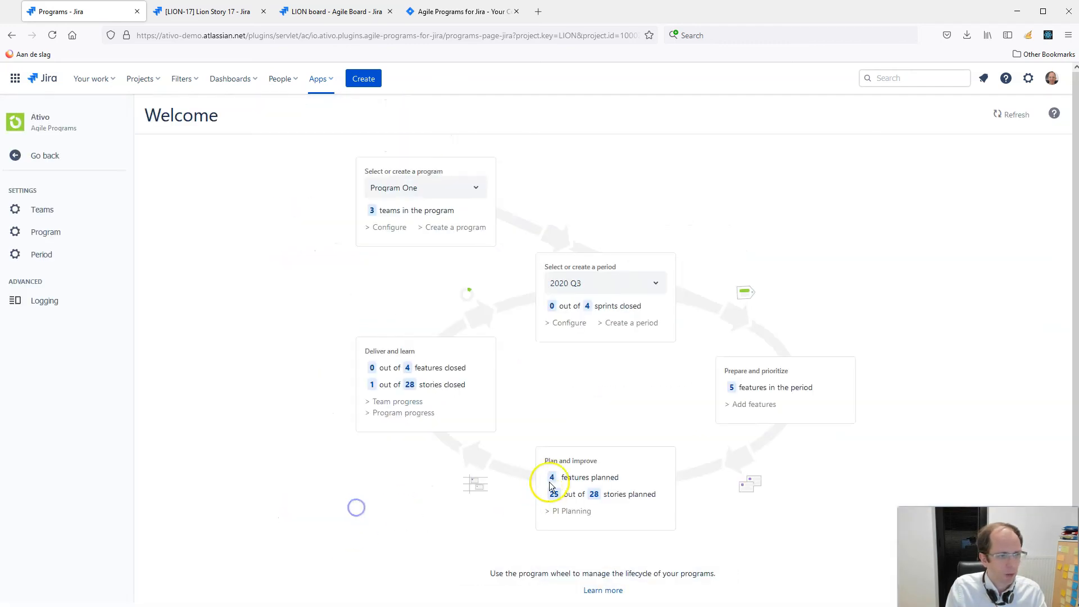
# - Open the period settings and review the period's name and key
pyautogui.click(81, 240)
pyautogui.click(76, 259)
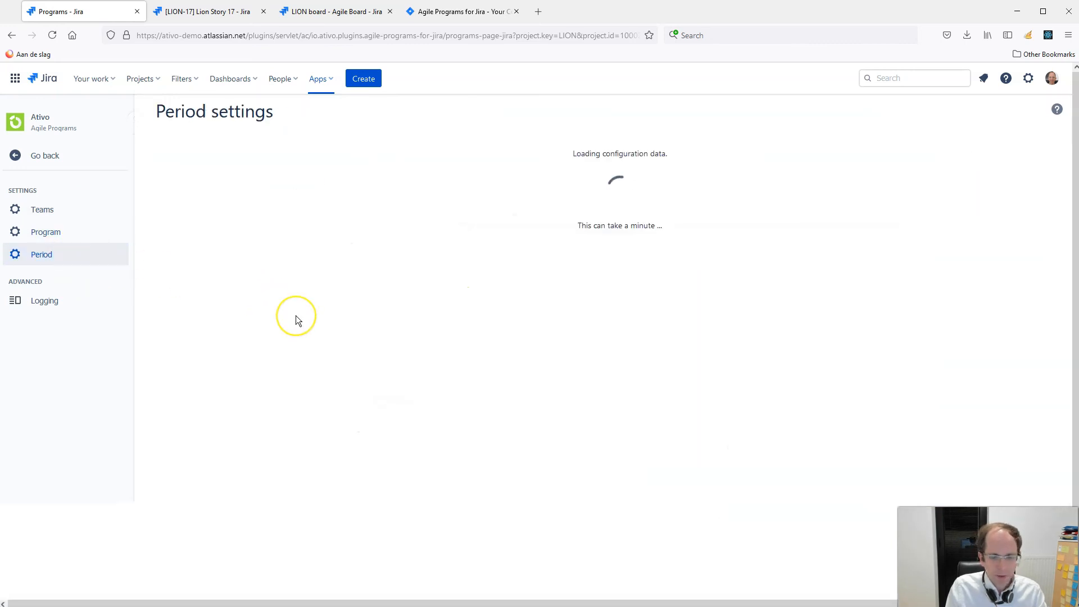
pyautogui.click(451, 227)
pyautogui.click(450, 308)
pyautogui.click(922, 309)
# - Review the program-level sprint names, start and end dates, and team rows in the period's Sprints table
pyautogui.scroll(-6, 959, 317)
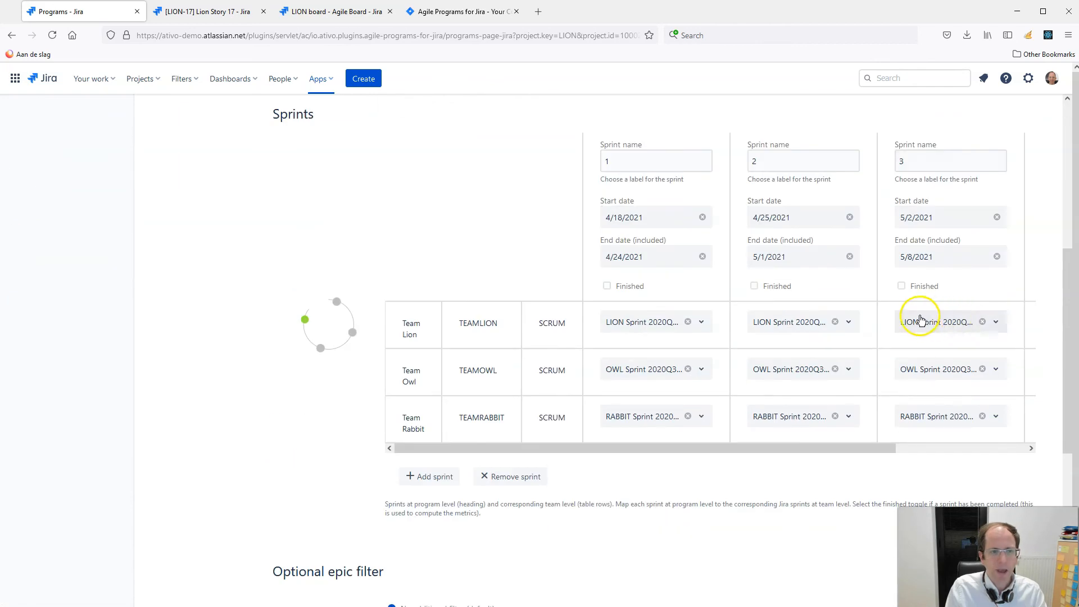
pyautogui.scroll(1, 918, 313)
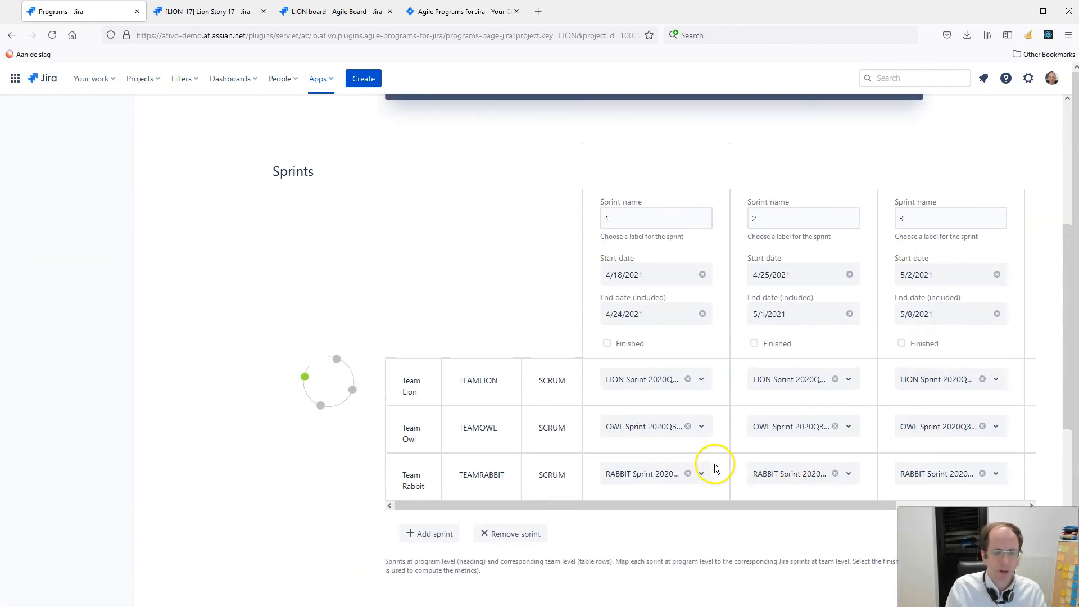
pyautogui.moveTo(683, 507); pyautogui.dragTo(614, 505)
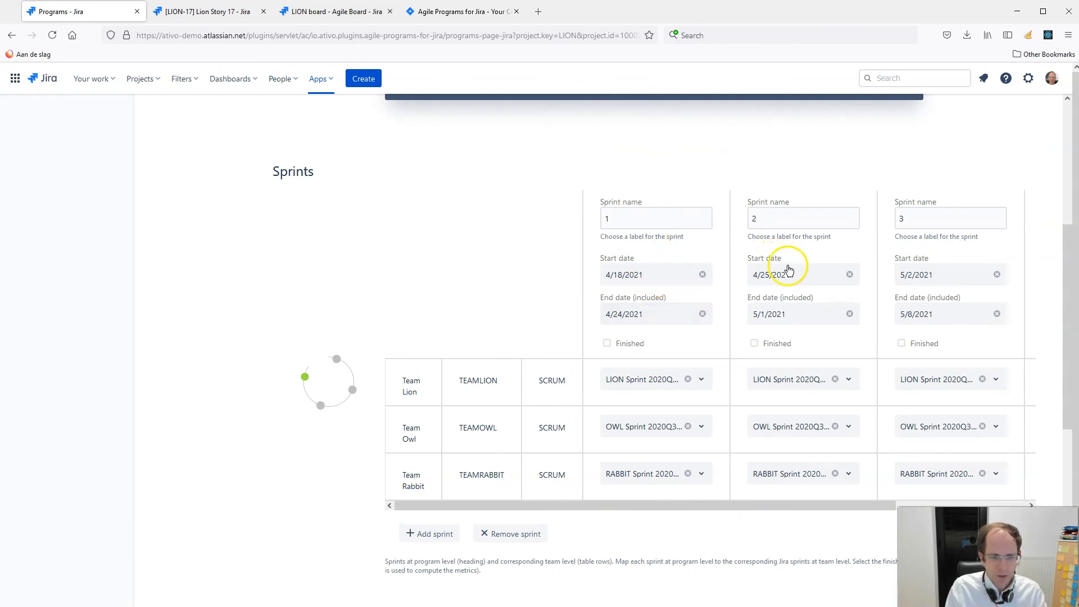
pyautogui.scroll(-1, 652, 349)
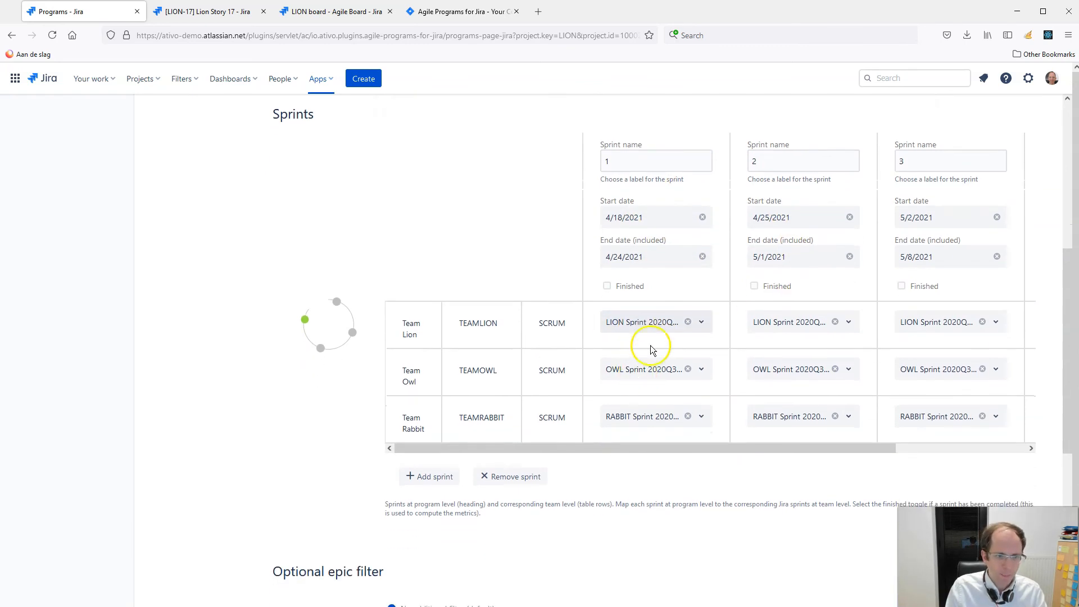
# - Check which Jira sprints can be mapped to Team Lion for sprints 1, 2 and 3 without changing them
pyautogui.click(662, 319)
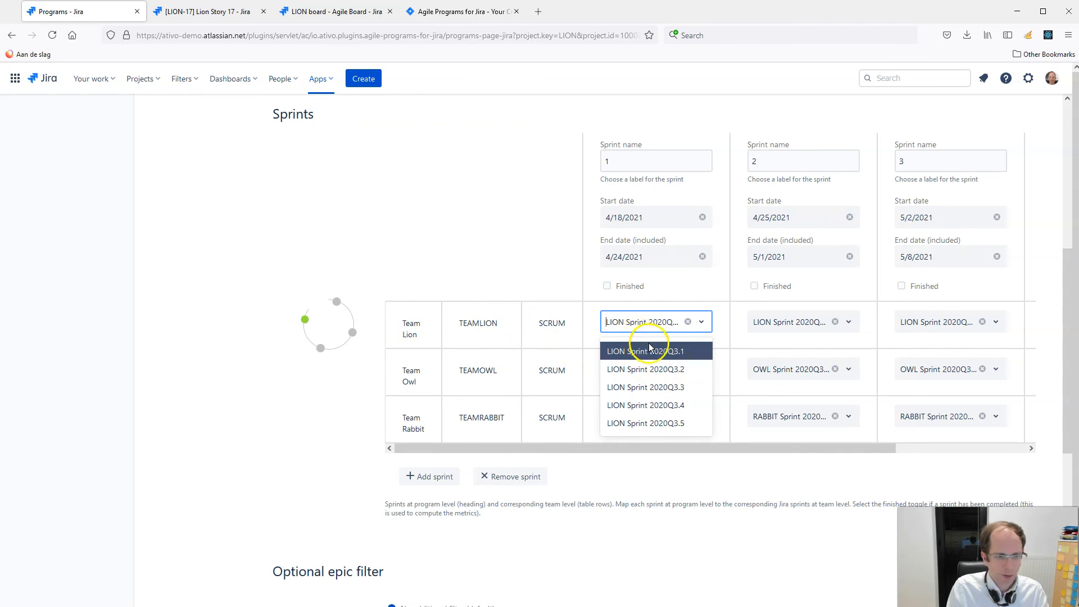
pyautogui.click(802, 321)
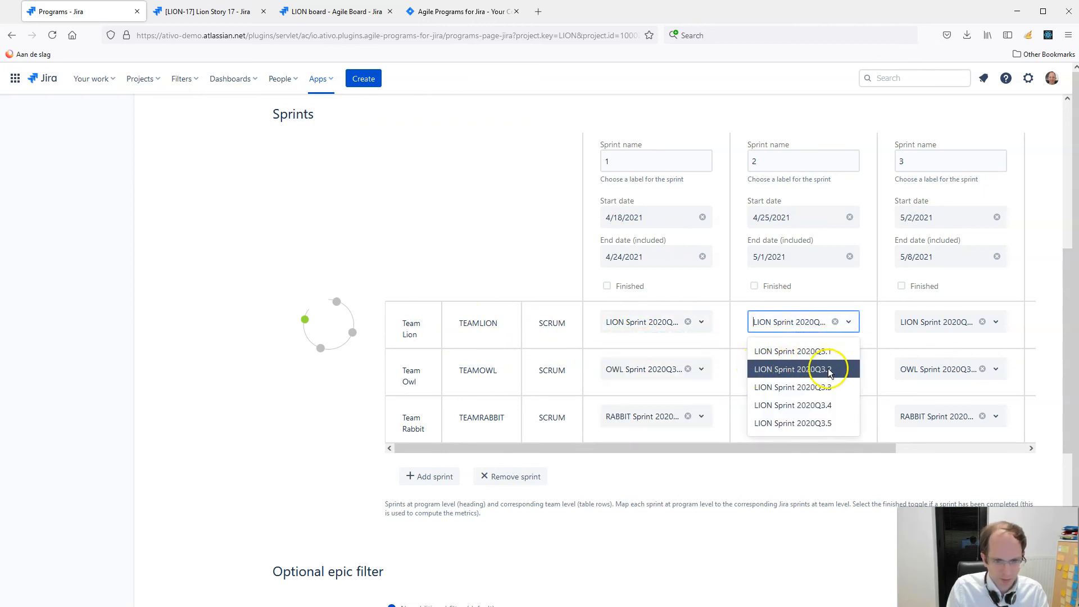
pyautogui.click(922, 324)
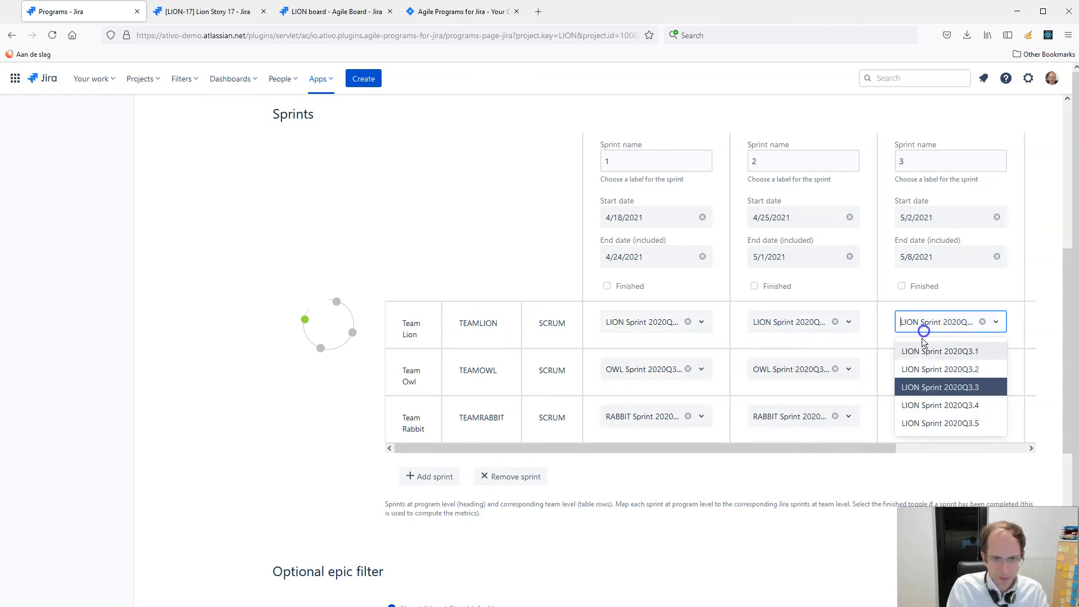
pyautogui.click(1042, 389)
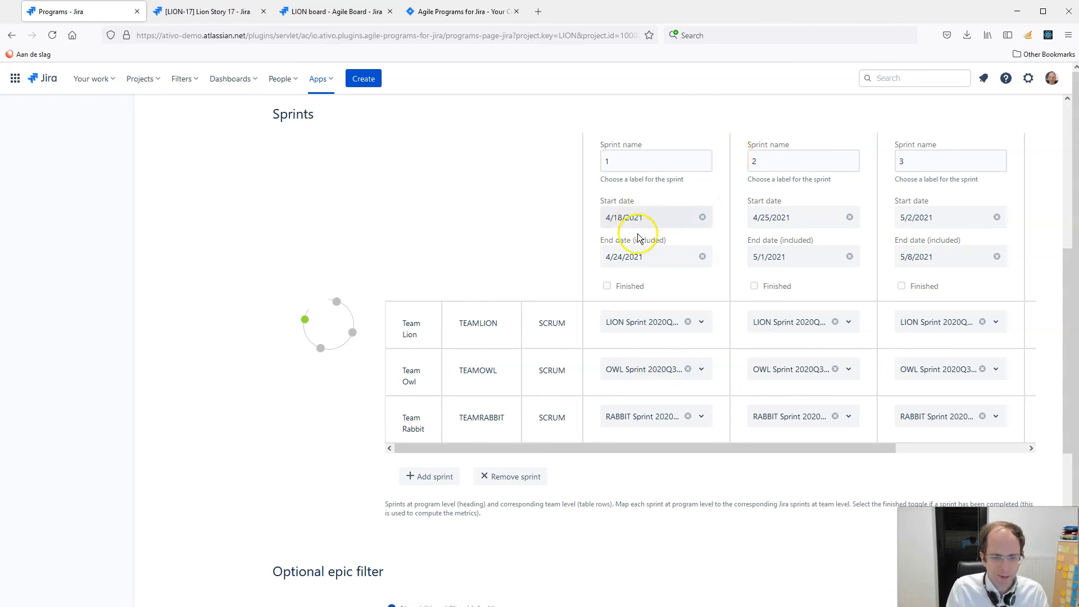
# - Review the period's optional epic filter and optional issues filter, and leave the period settings without saving
pyautogui.scroll(-2, 645, 268)
pyautogui.scroll(-4, 645, 267)
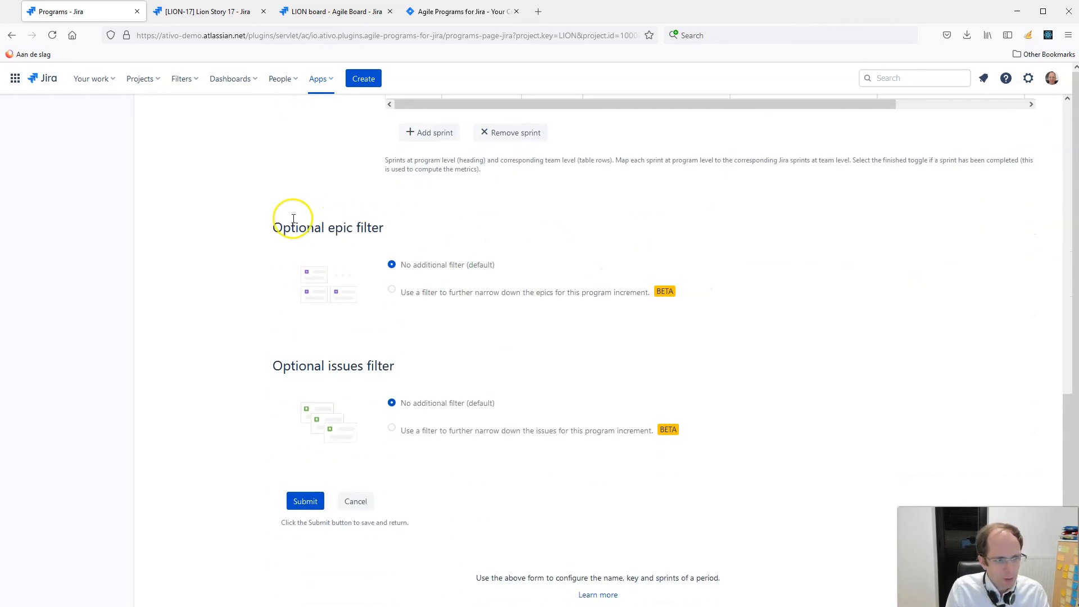
pyautogui.moveTo(291, 227); pyautogui.dragTo(439, 245)
pyautogui.moveTo(290, 366); pyautogui.dragTo(382, 367)
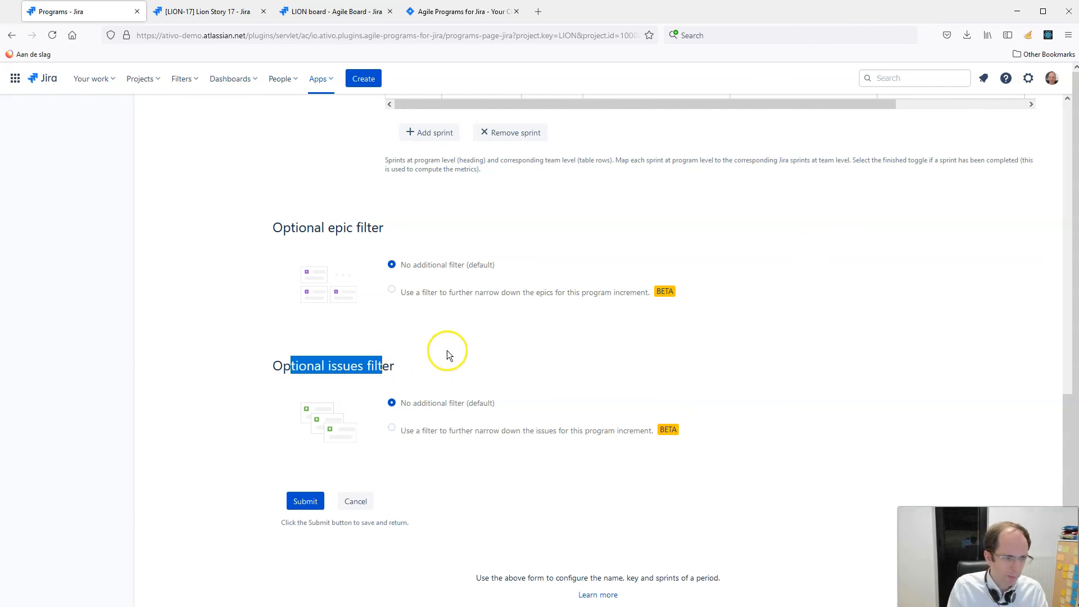
pyautogui.click(355, 509)
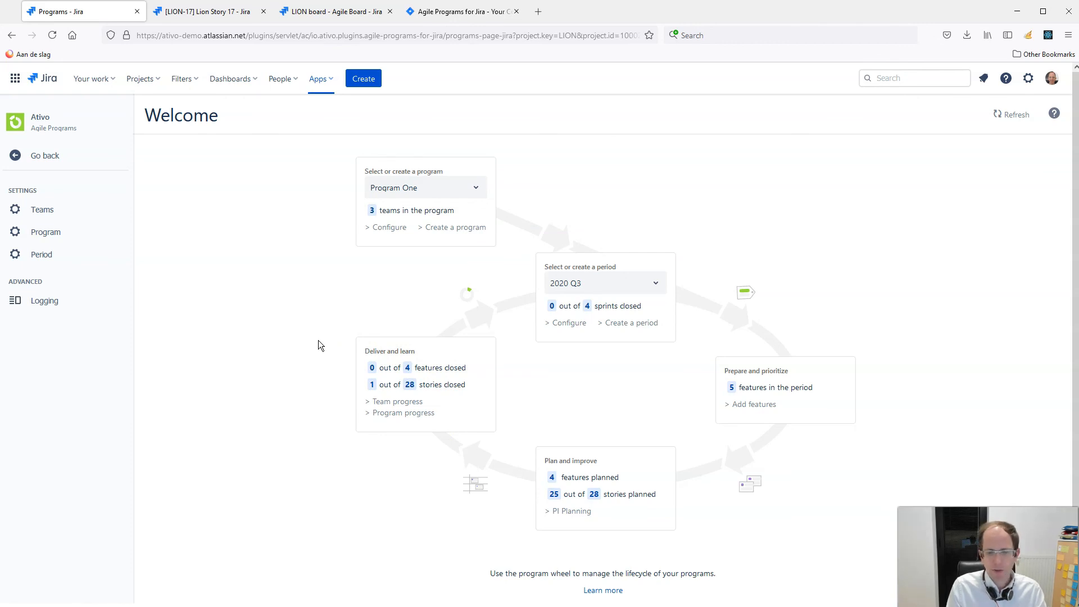
# - Open Jira's Apps administration in a new browser tab and switch to it
pyautogui.click(1029, 79)
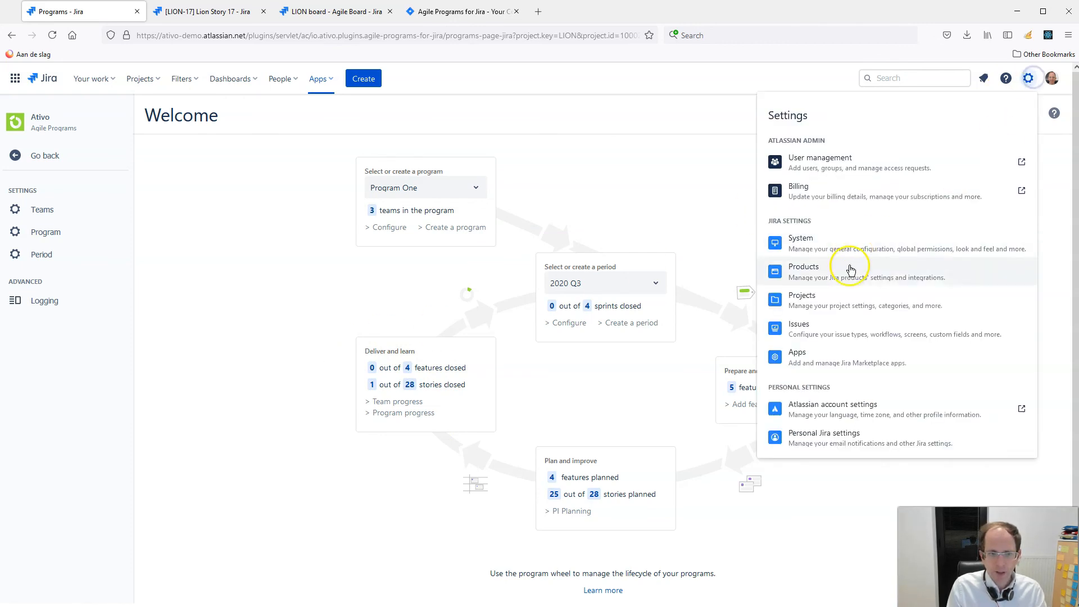
pyautogui.rightClick(818, 357)
pyautogui.click(866, 367)
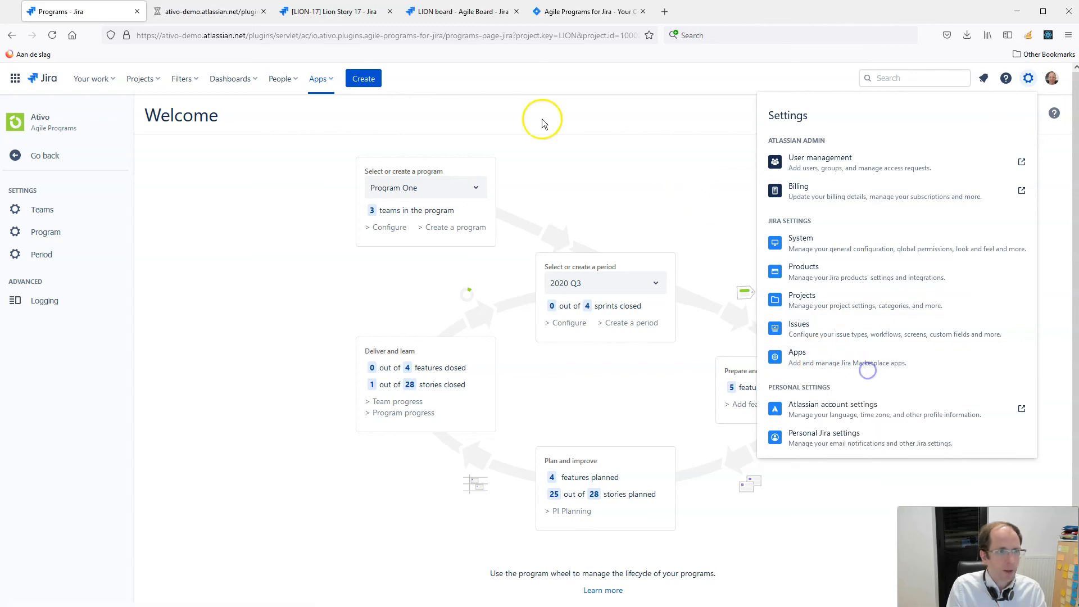
pyautogui.click(208, 12)
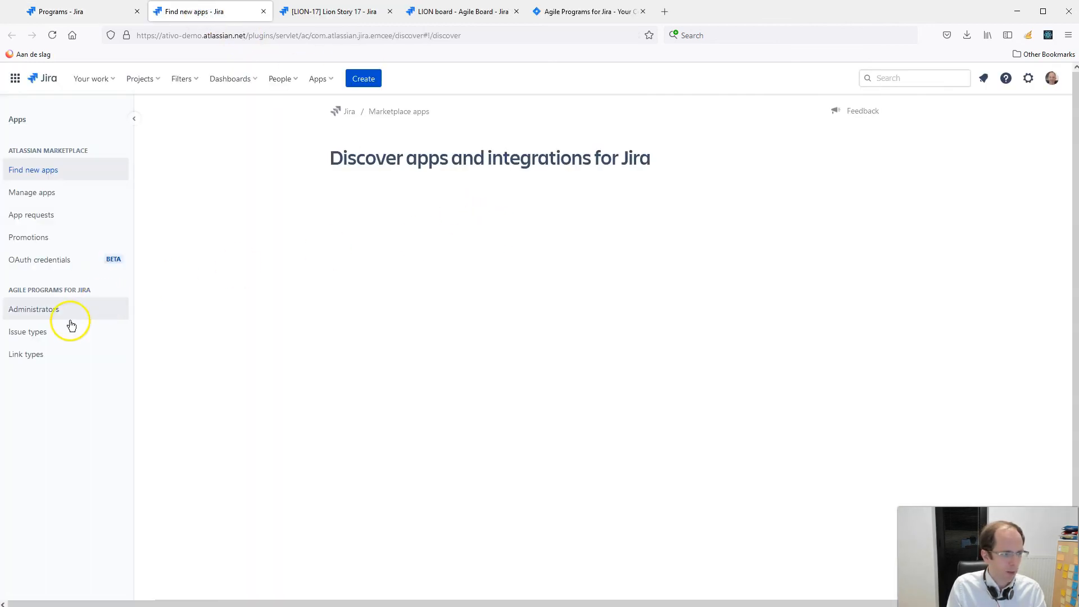
# - Open the Agile Programs administrators page and look through the groups that can be allowed to manage programs and periods
pyautogui.click(77, 315)
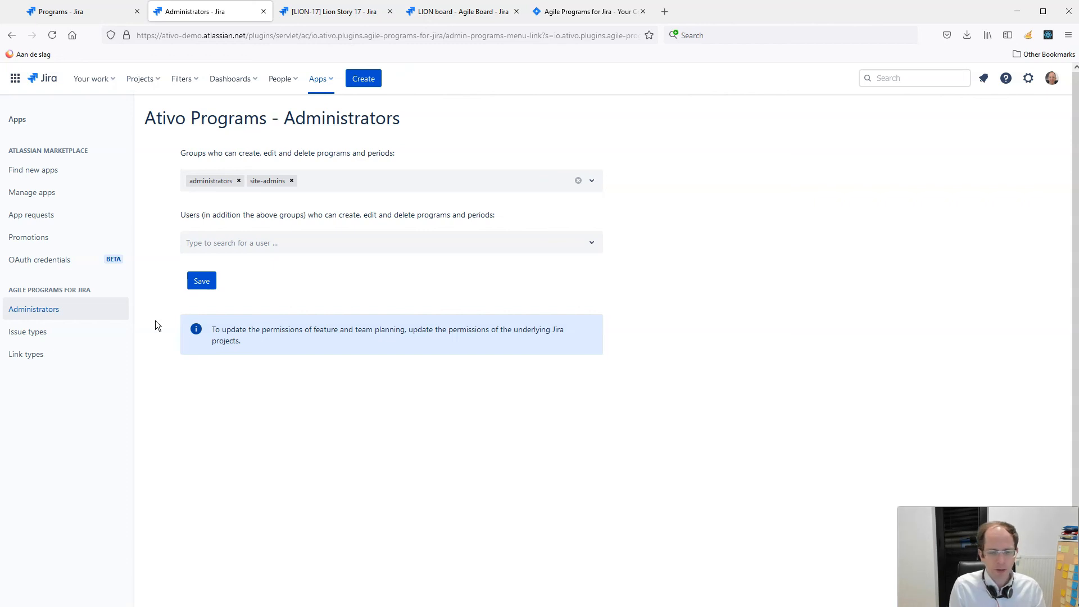
pyautogui.click(337, 181)
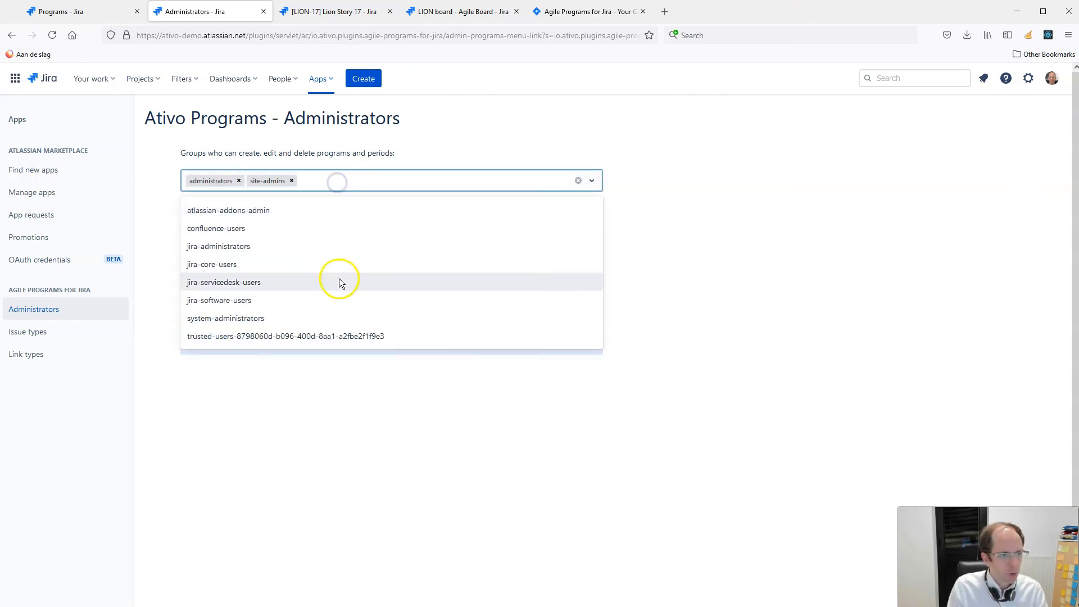
pyautogui.click(678, 262)
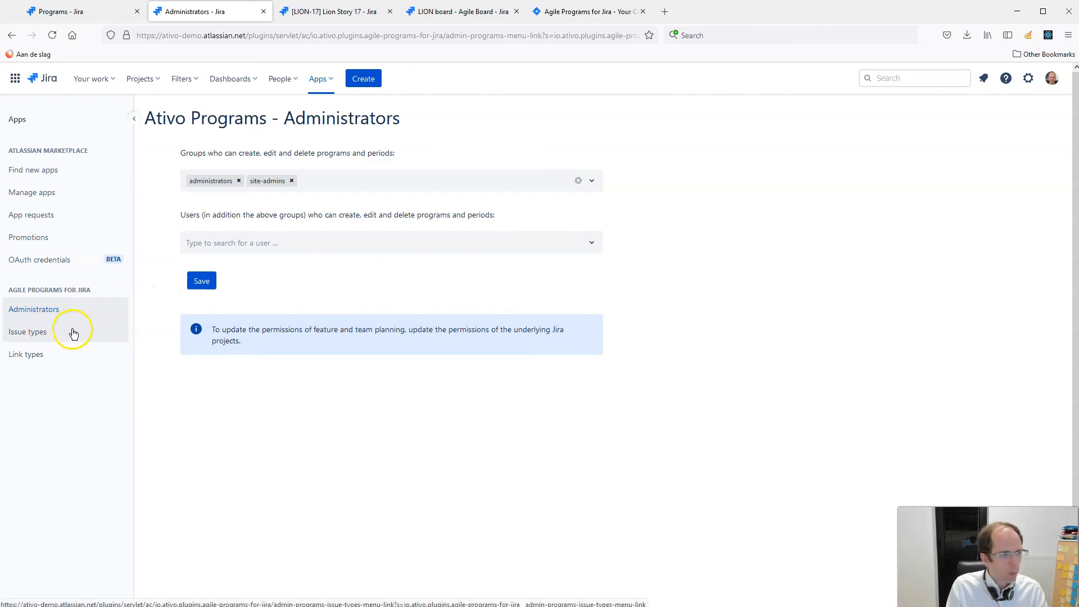
# - Open the Agile Programs issue types page and view the choices for the epic issue type
pyautogui.click(104, 332)
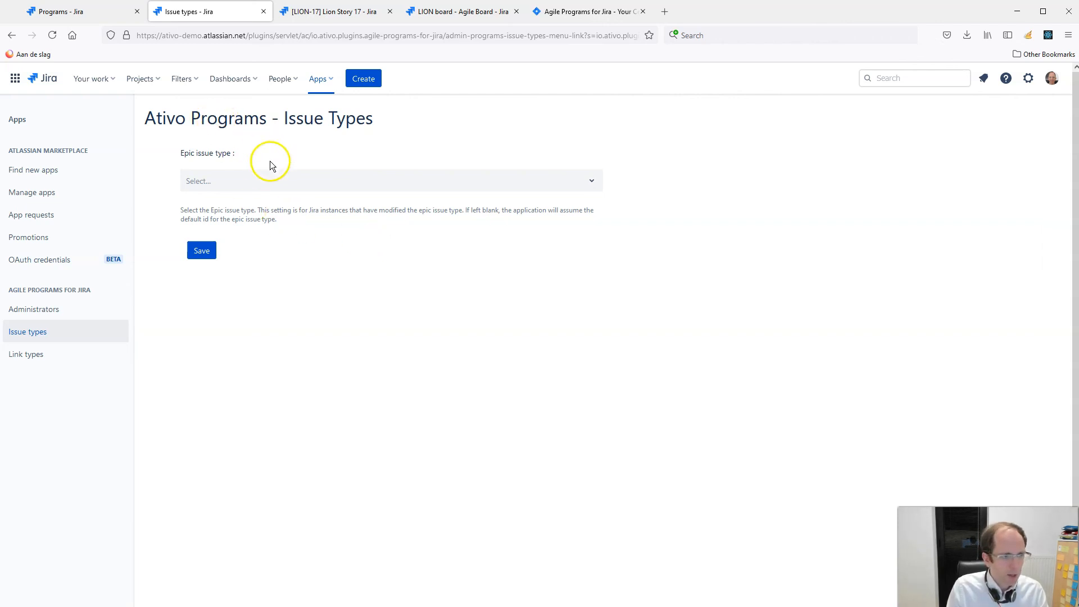
pyautogui.click(270, 182)
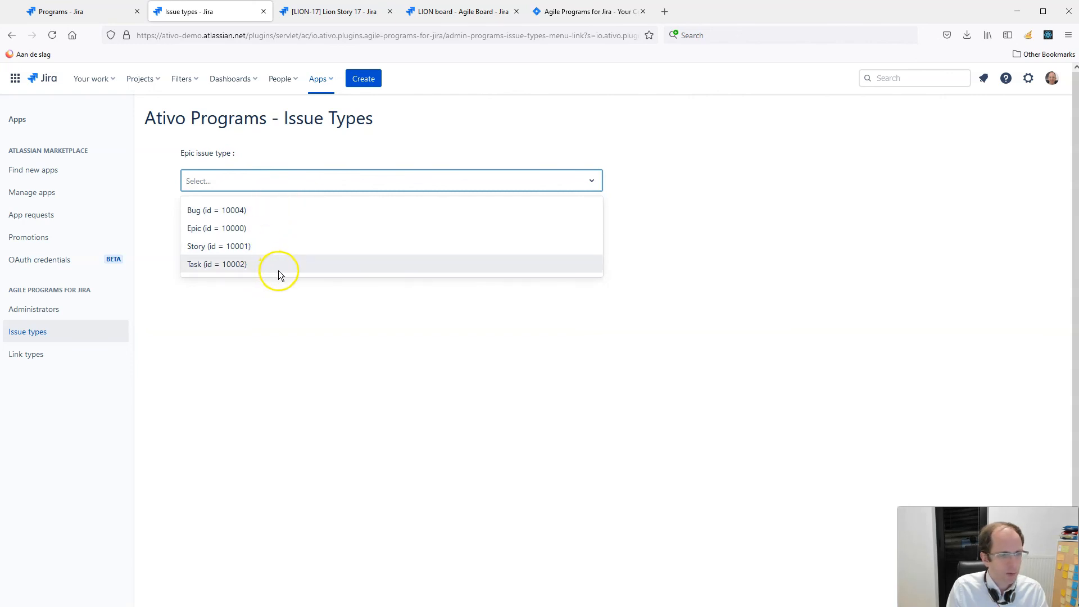
pyautogui.click(711, 229)
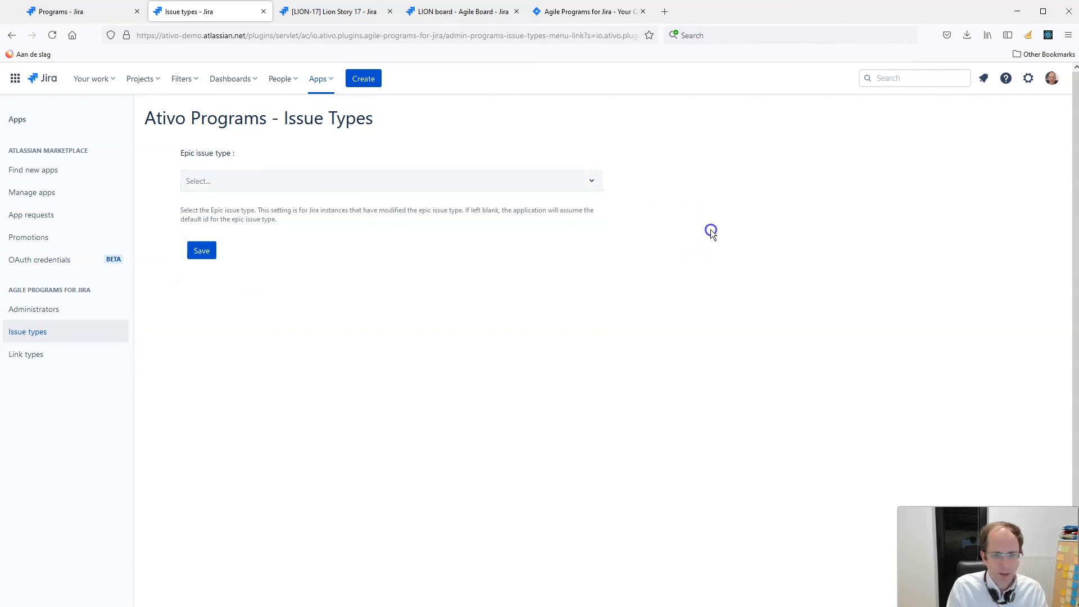
# - View the dependency link type choices on the Agile Programs link types page, and return to the program welcome page
pyautogui.click(35, 357)
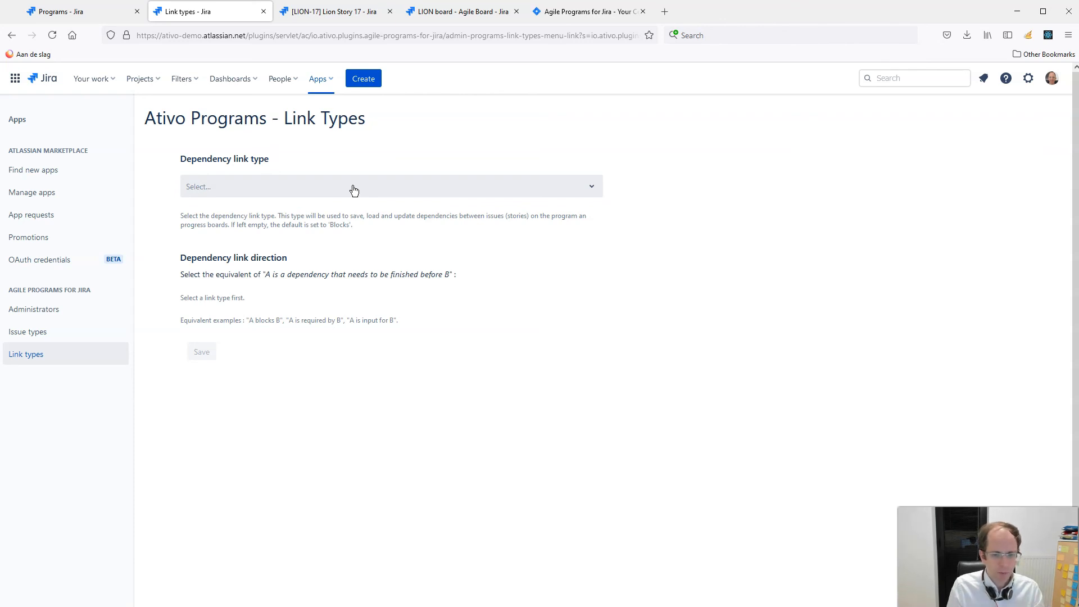
pyautogui.click(304, 189)
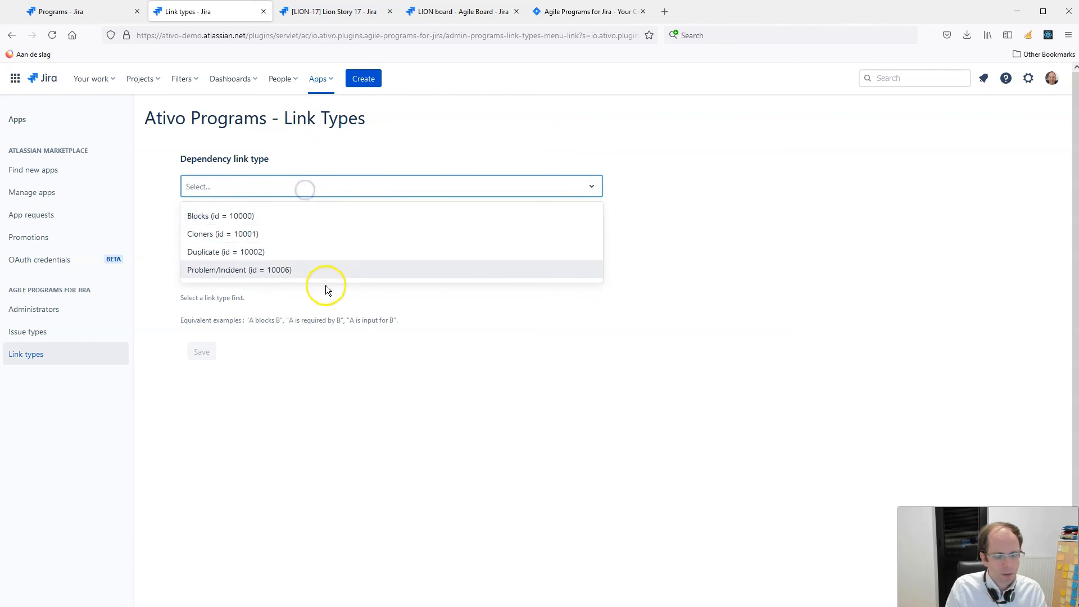
pyautogui.click(660, 233)
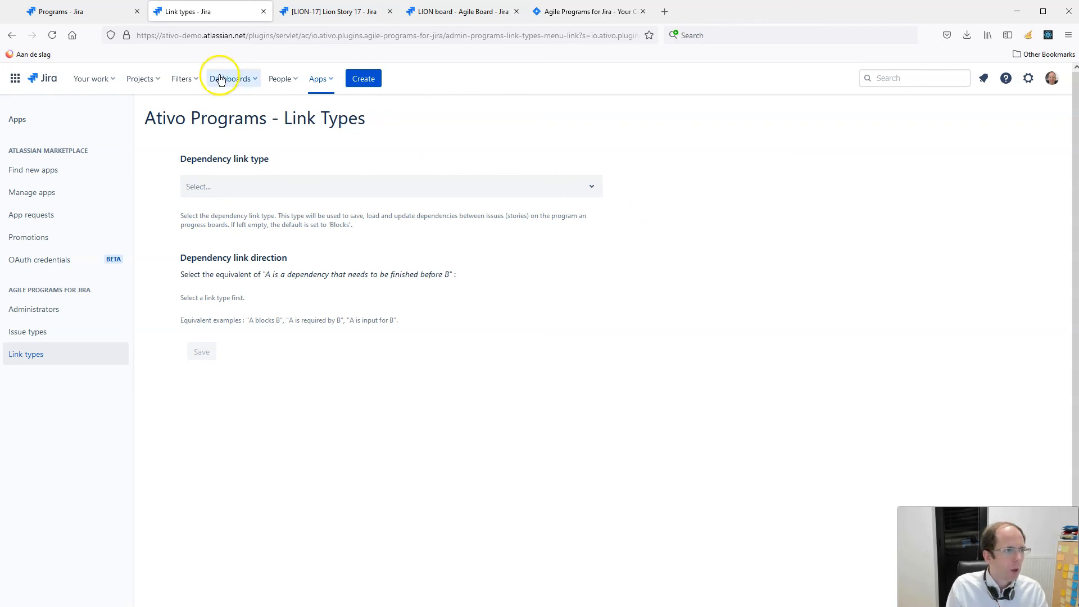
pyautogui.click(84, 11)
pyautogui.click(688, 163)
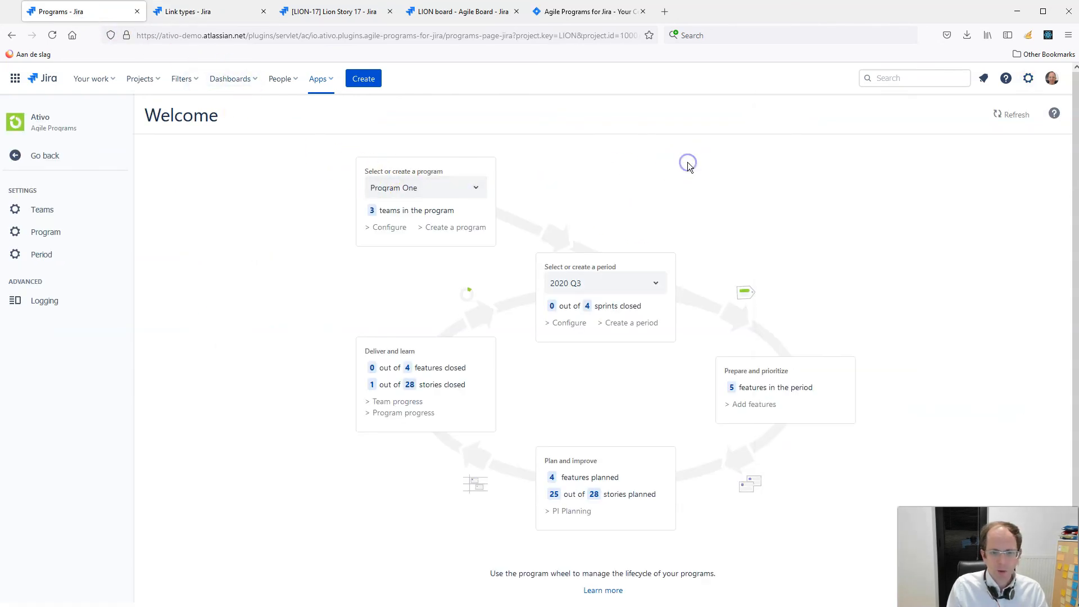